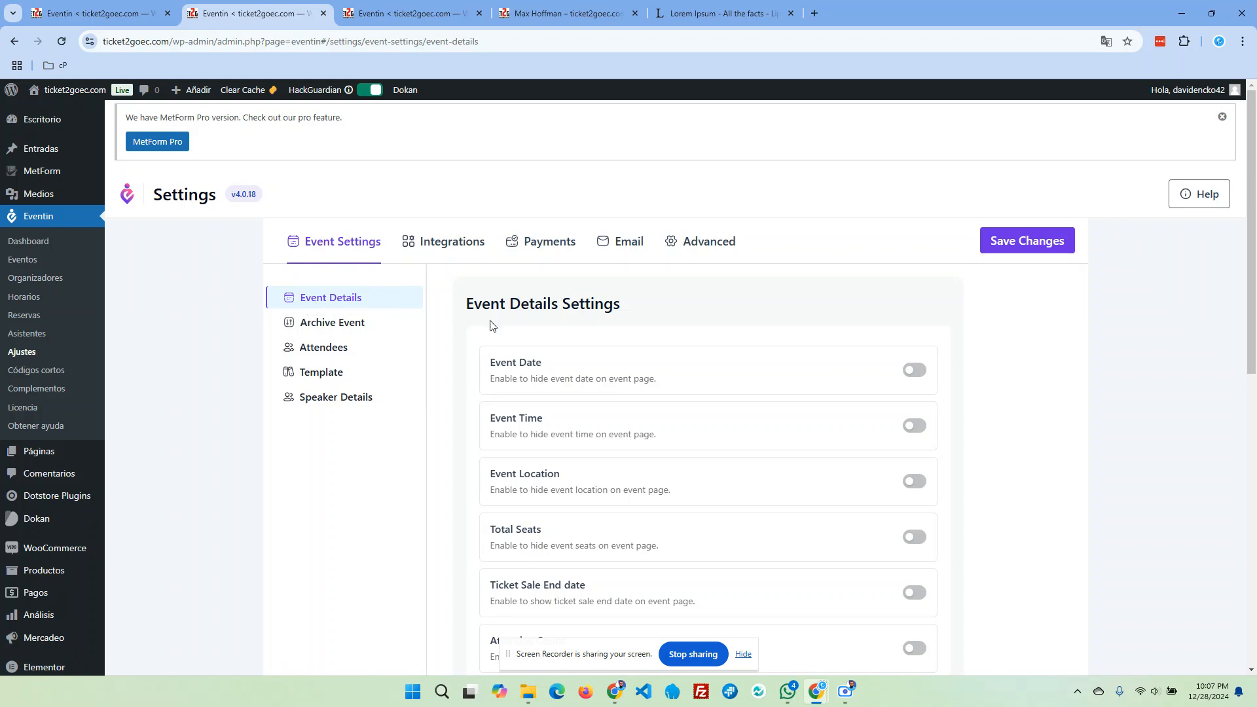
Examine the Event Details display options, from Event Date through Related Event Per Page.
scroll(592, 325, down, 2)
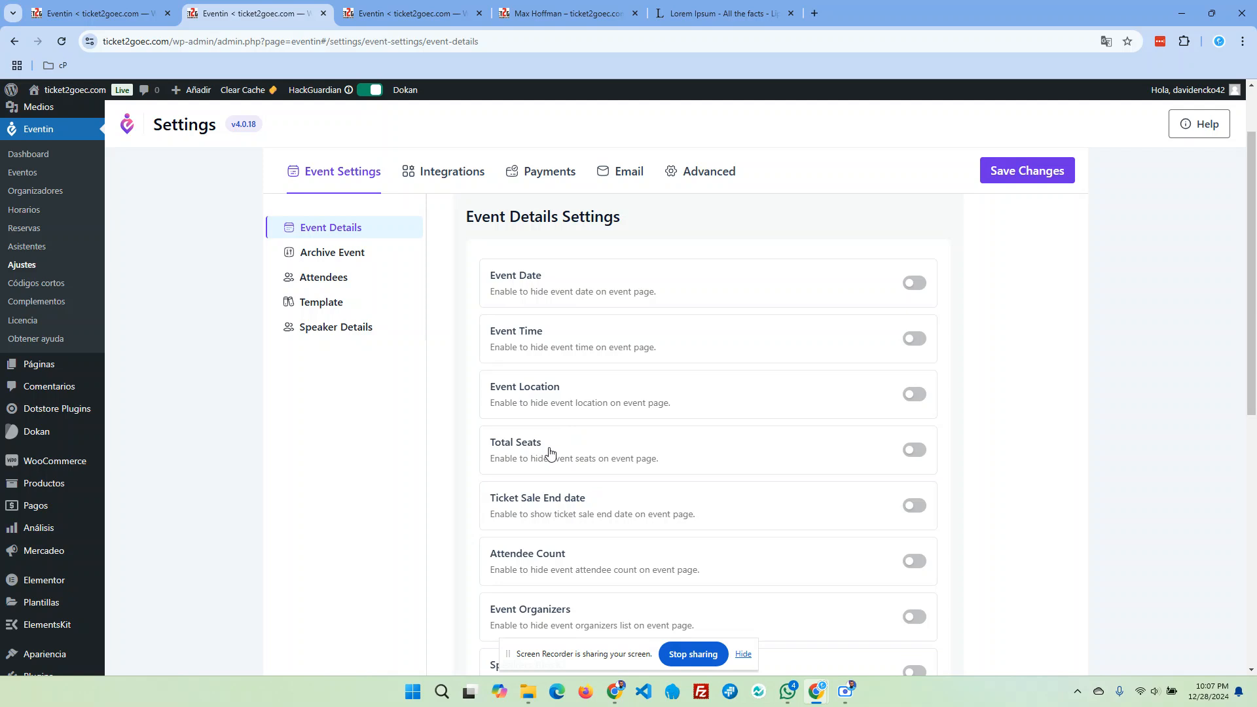
scroll(550, 452, down, 3)
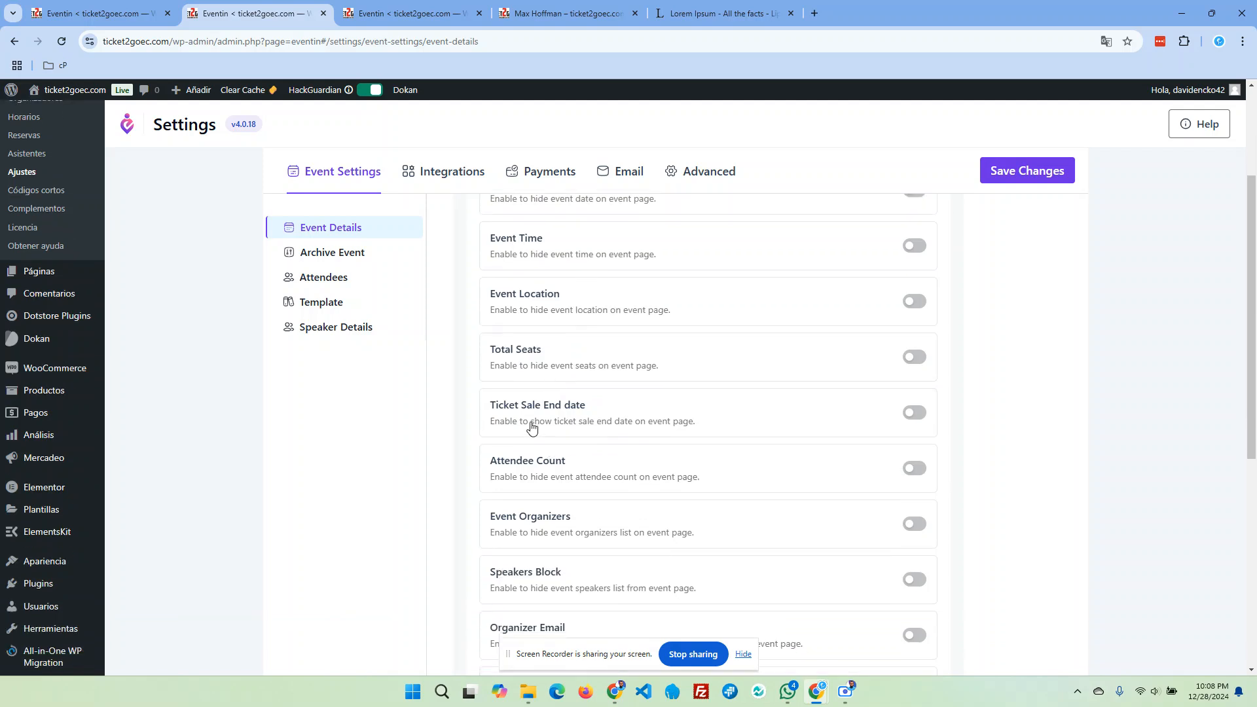
scroll(539, 432, down, 3)
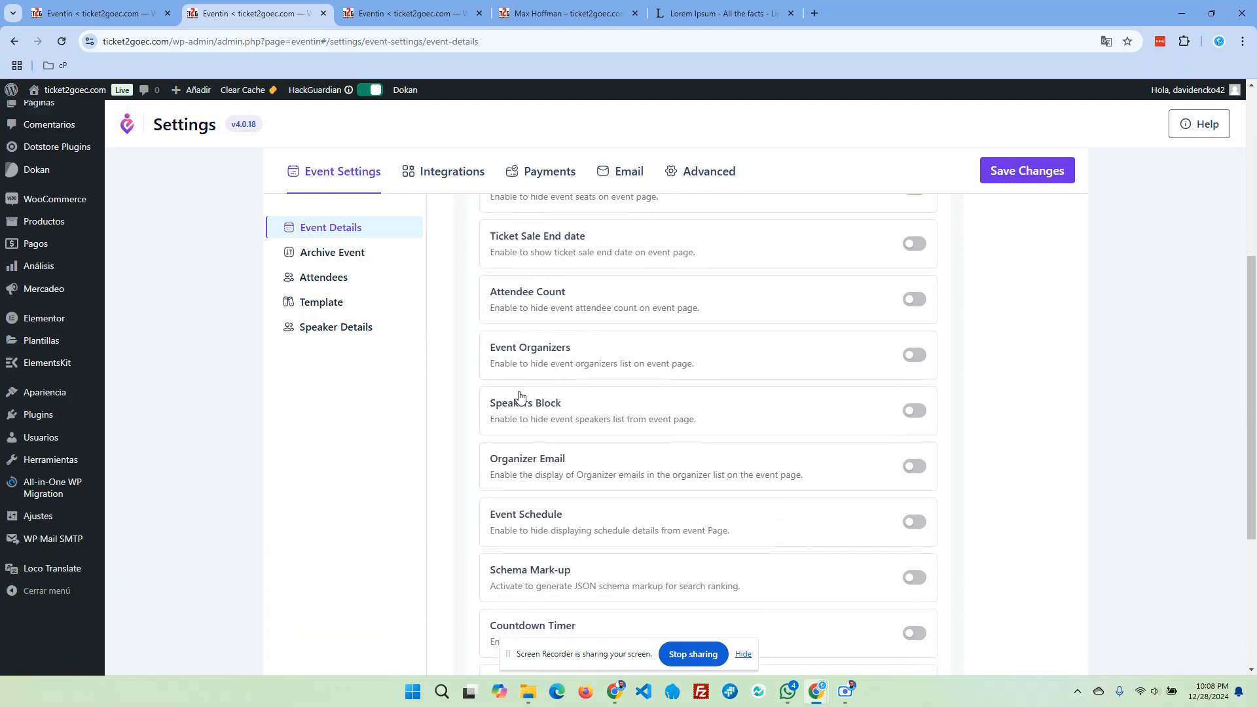
scroll(520, 396, down, 1)
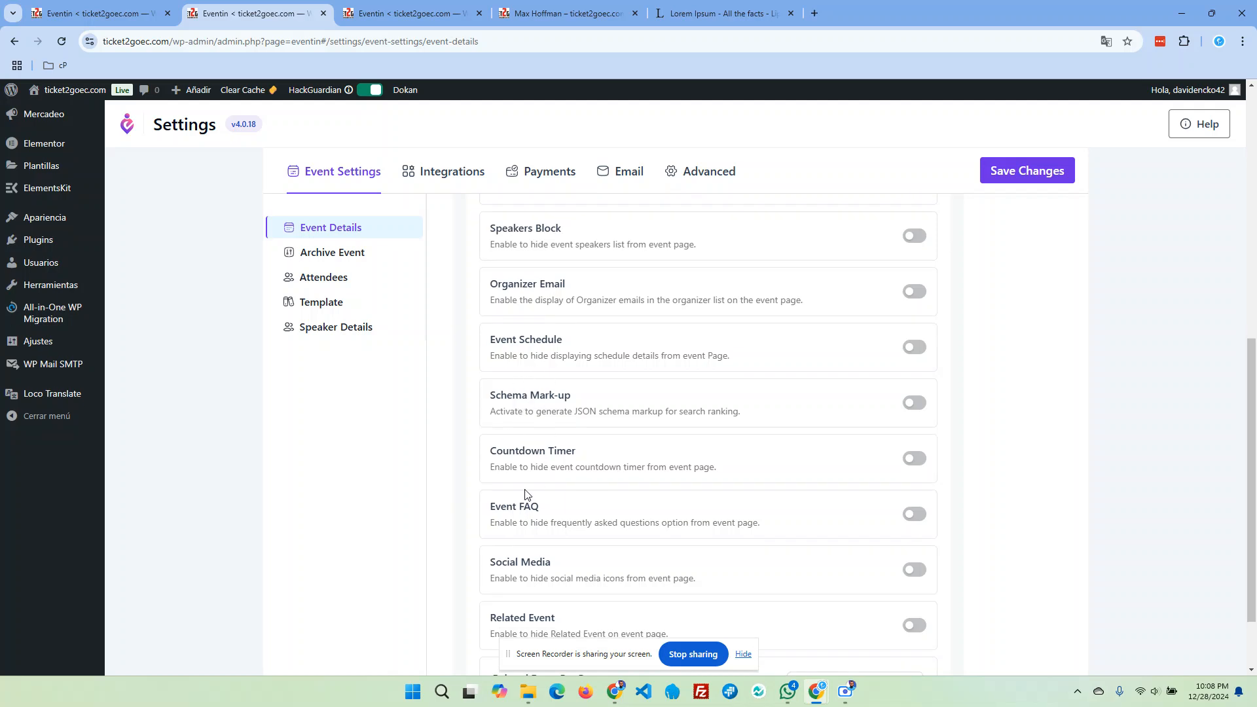
scroll(531, 483, down, 1)
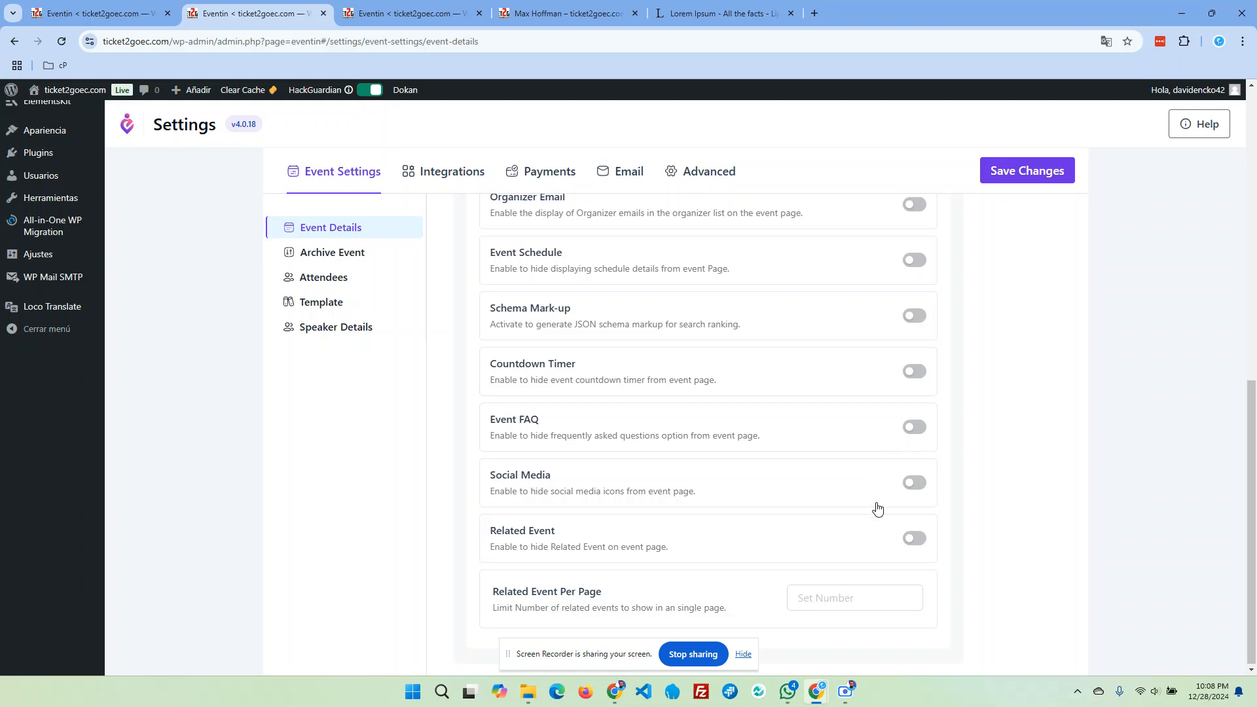
scroll(878, 509, down, 1)
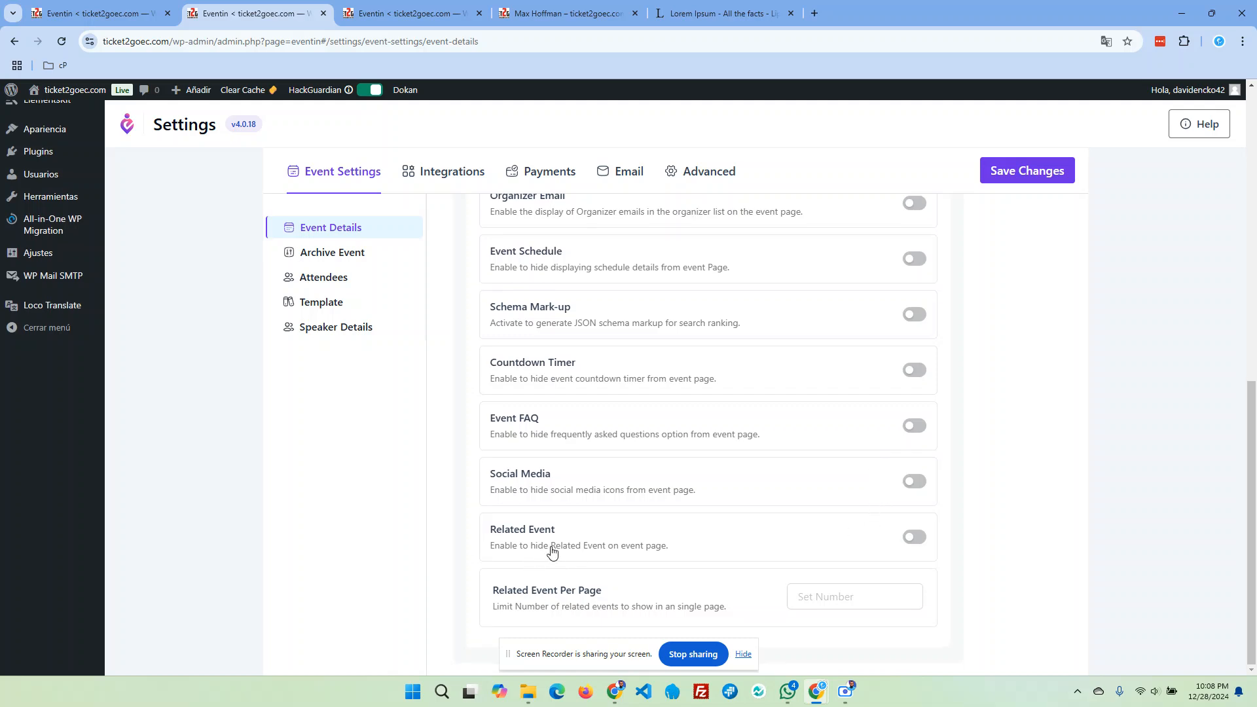
Open the Archive Event settings and examine the events-per-page limit and the search inclusion option.
click(345, 259)
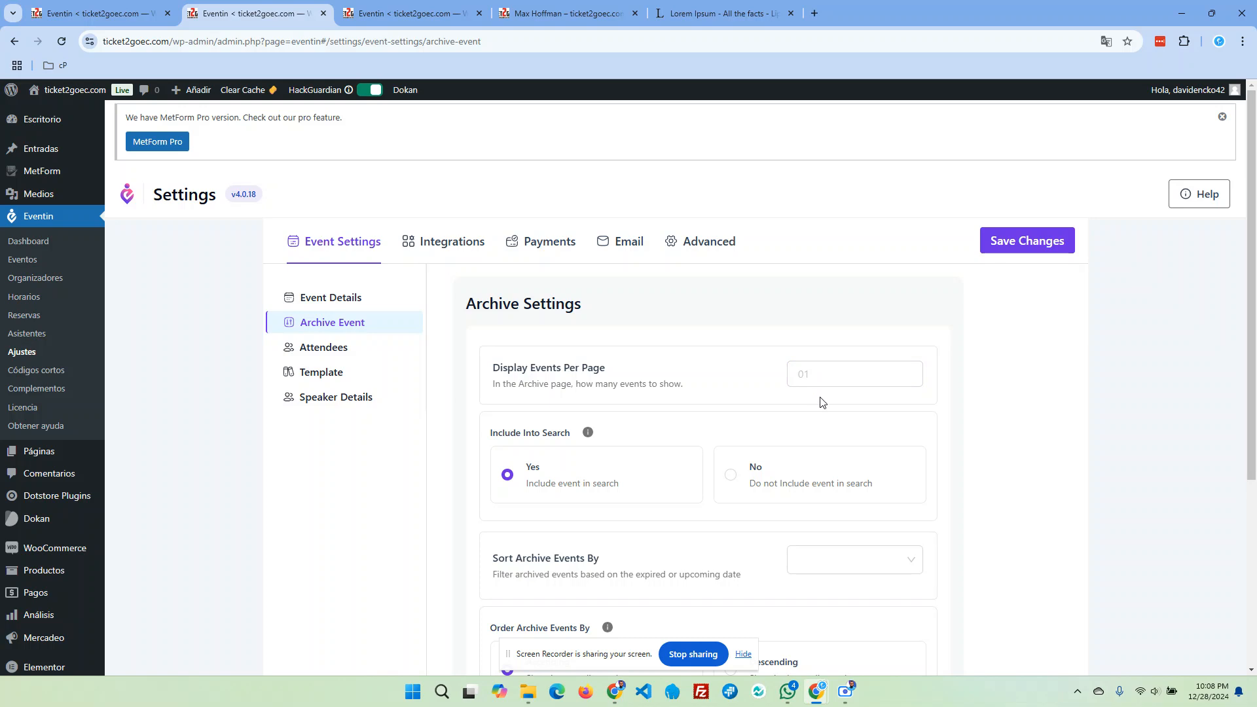
click(818, 375)
scroll(725, 387, down, 1)
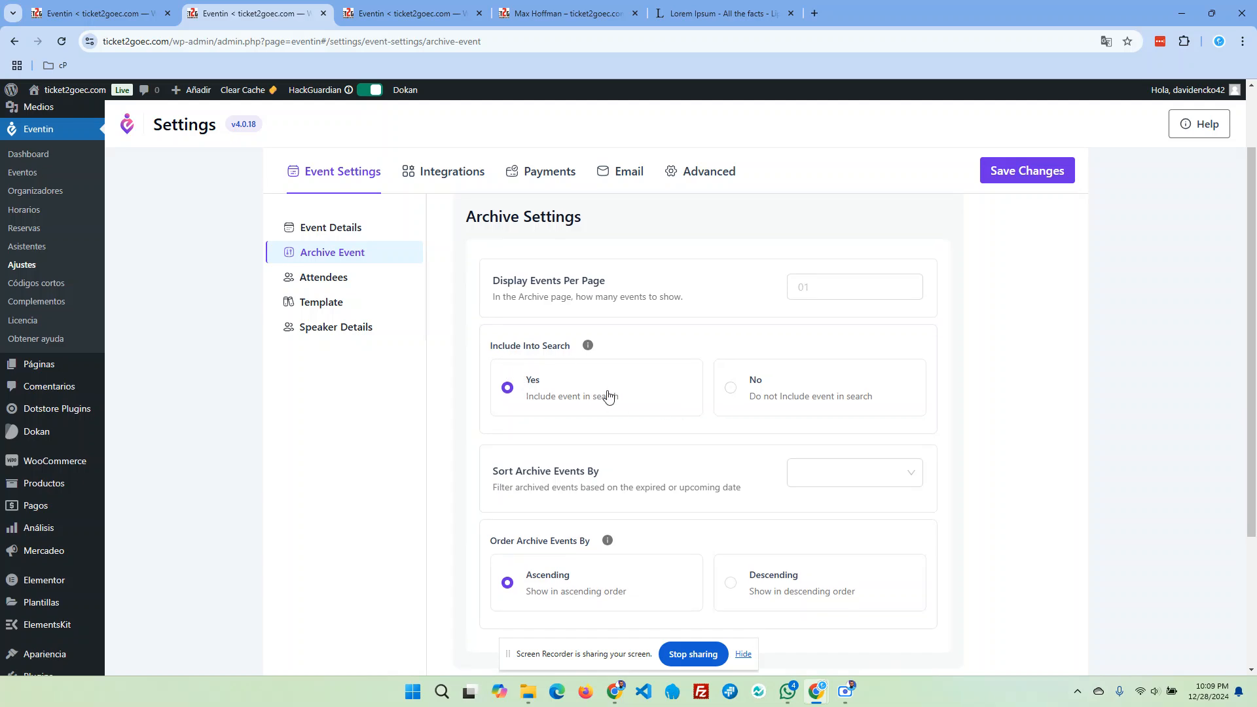
Open the public site in a new tab to view its event search bar, and return to the archive settings.
mouse_move(72, 91)
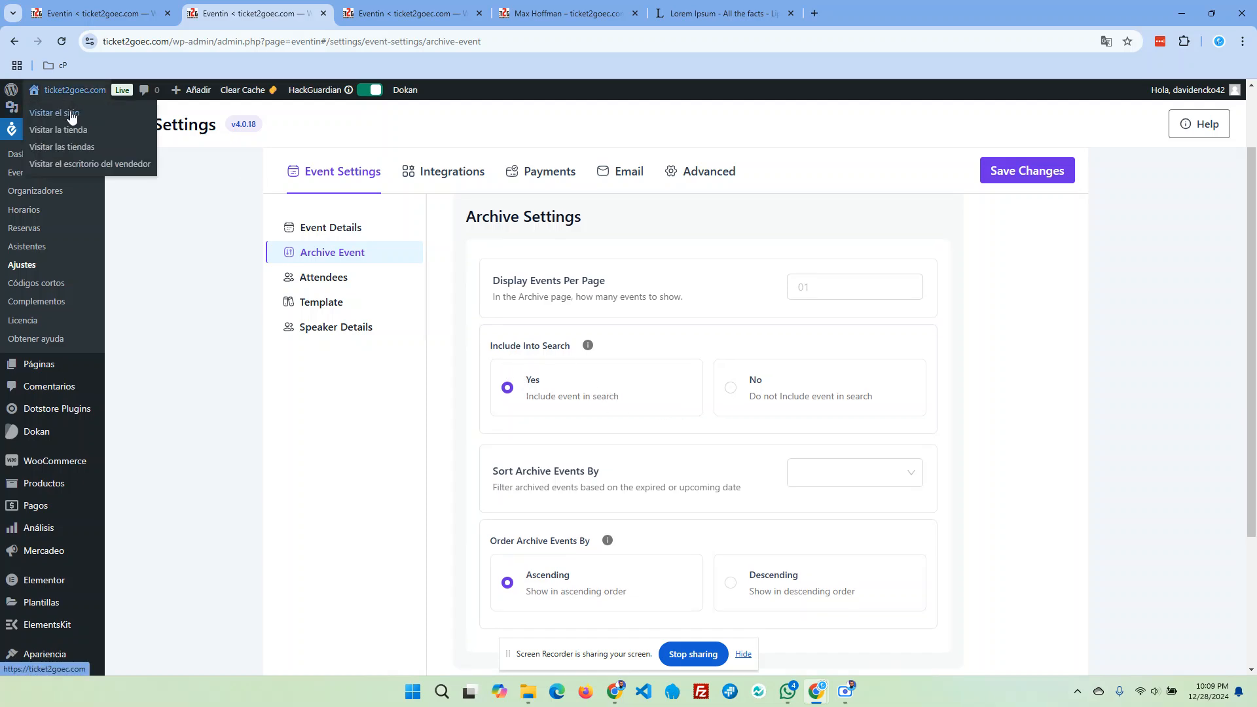
middle_click(72, 114)
click(406, 13)
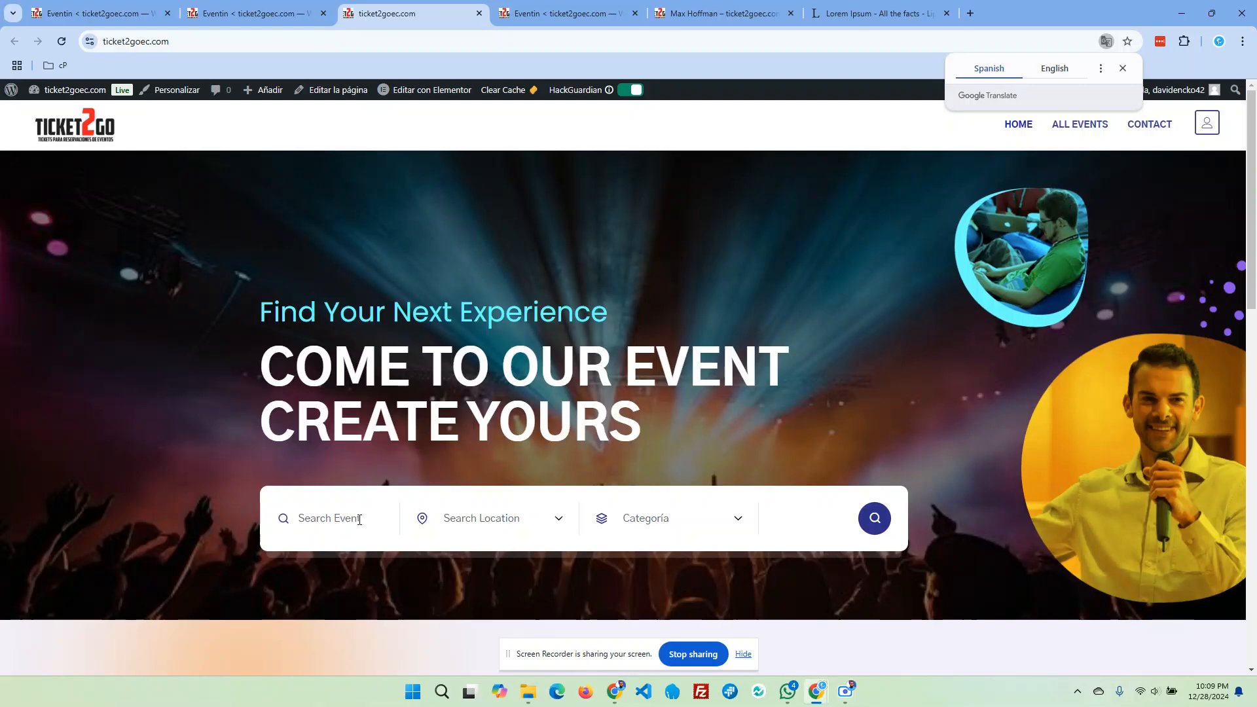
click(249, 13)
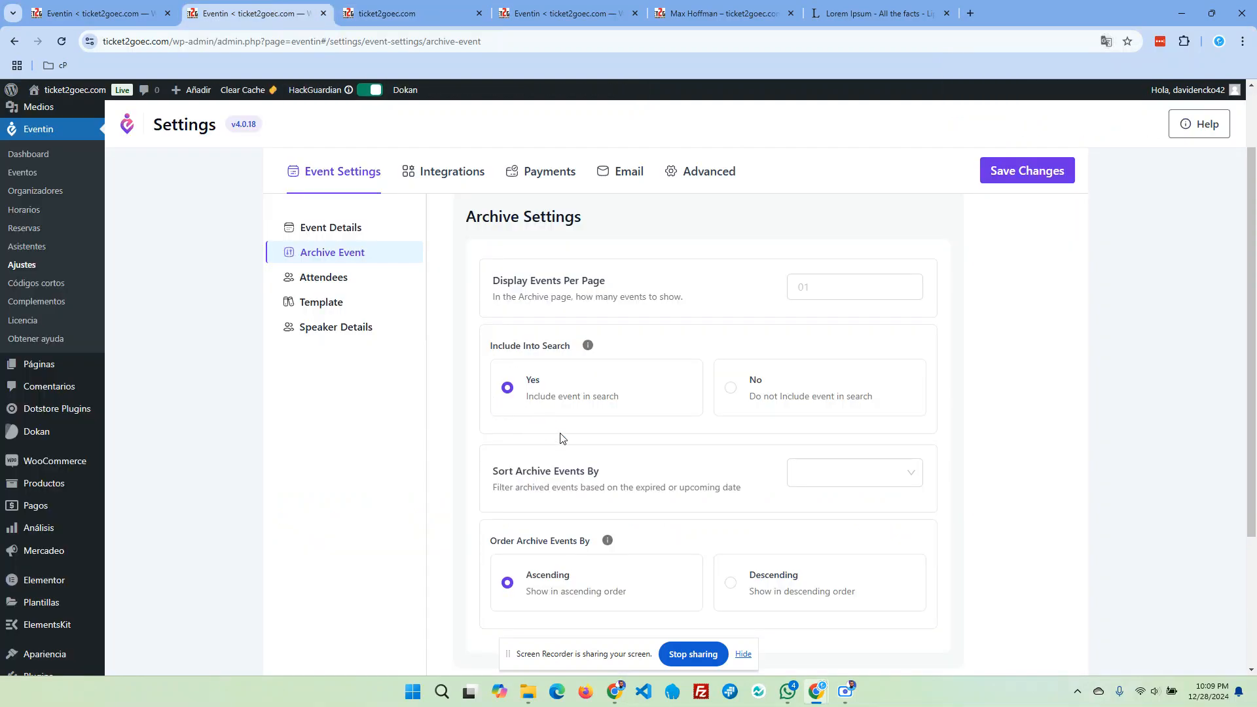
Examine the choices for sorting archive events and the ascending or descending order option without changing them.
scroll(567, 440, down, 1)
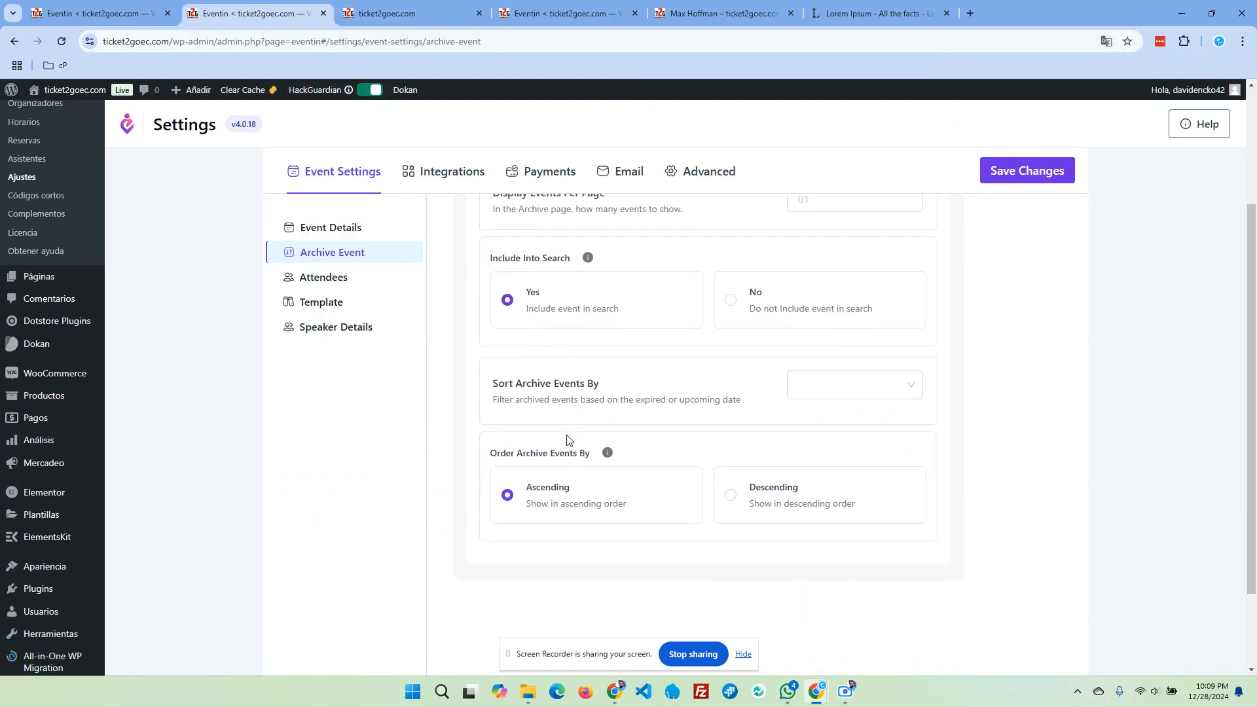
click(830, 396)
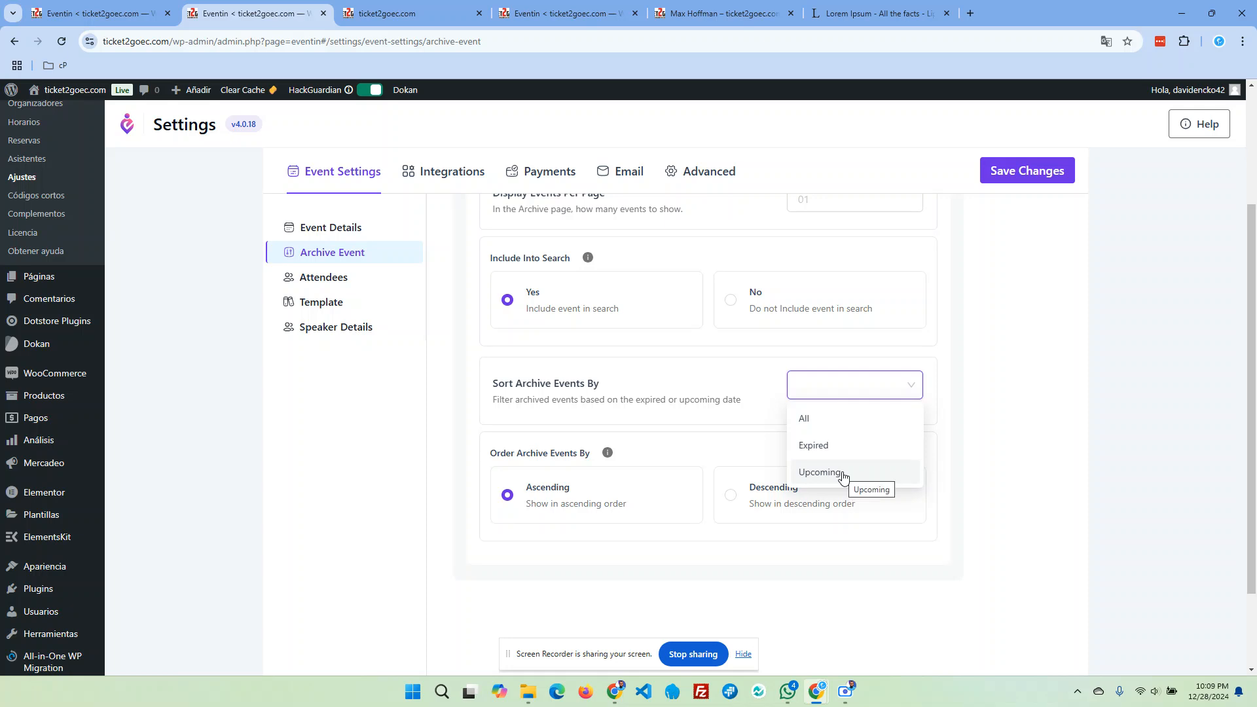
scroll(542, 501, down, 2)
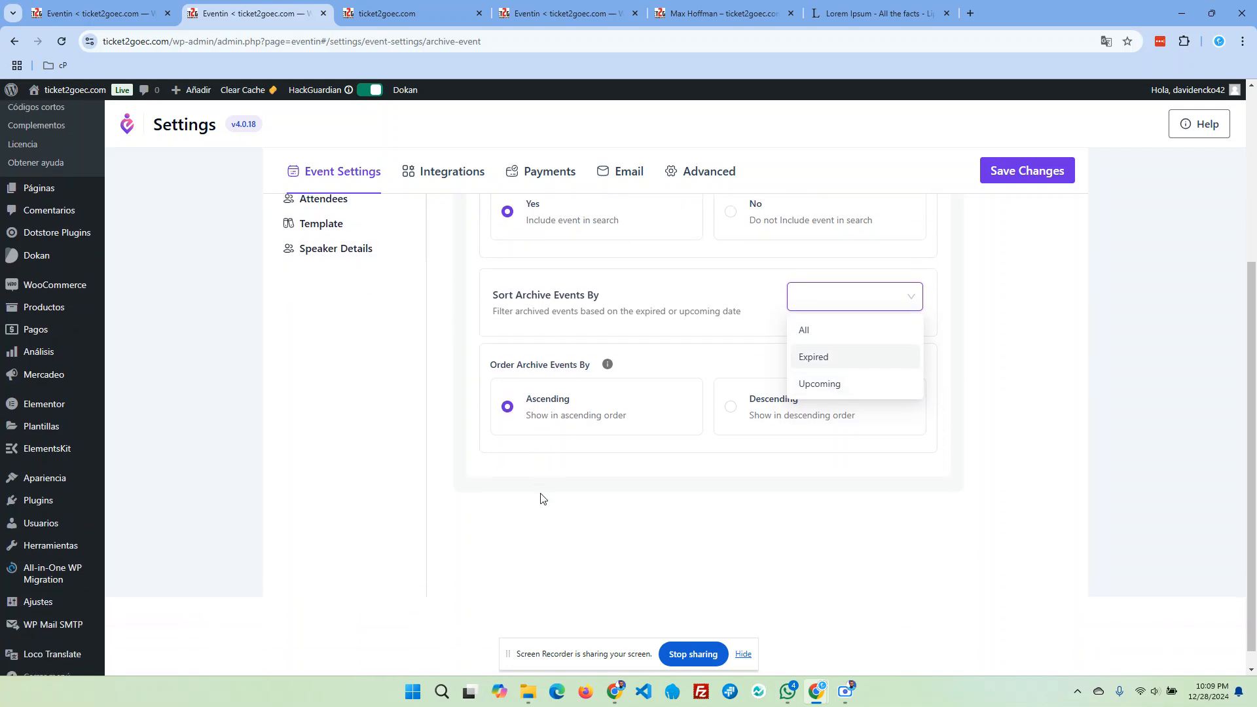
scroll(546, 510, up, 1)
click(515, 545)
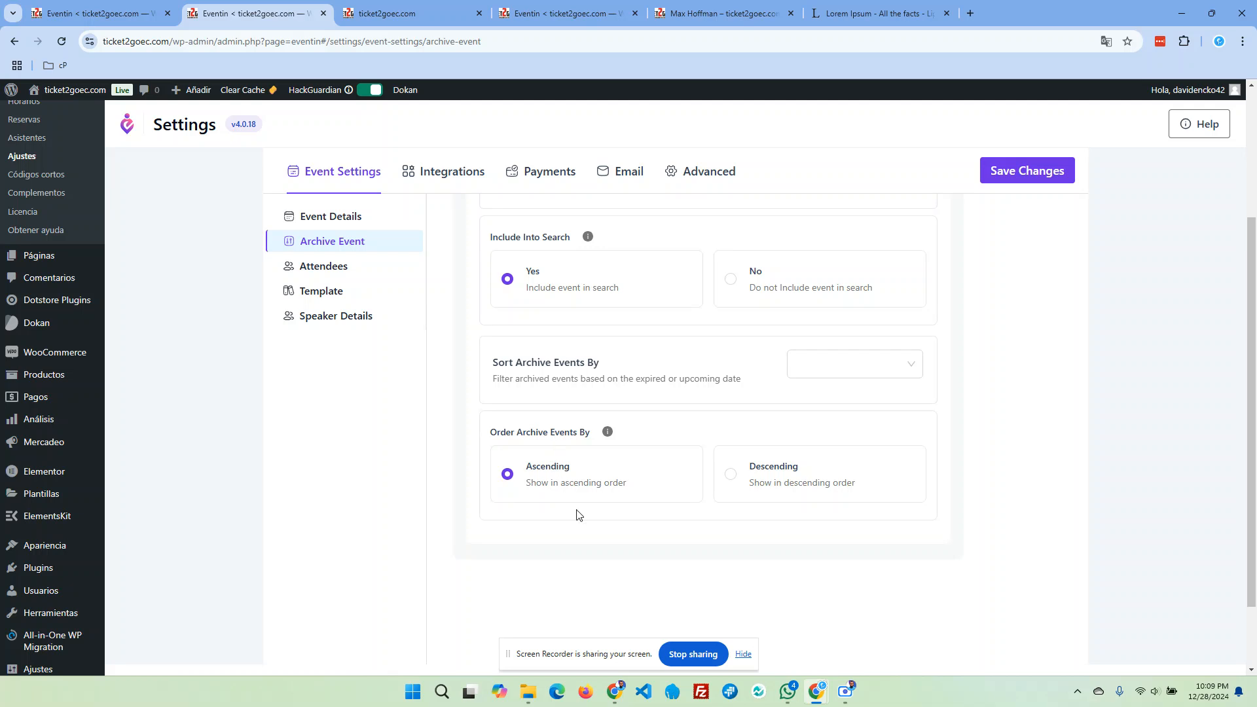
Open the Attendees settings and switch attendee registration off and on again to compare the available options.
click(312, 271)
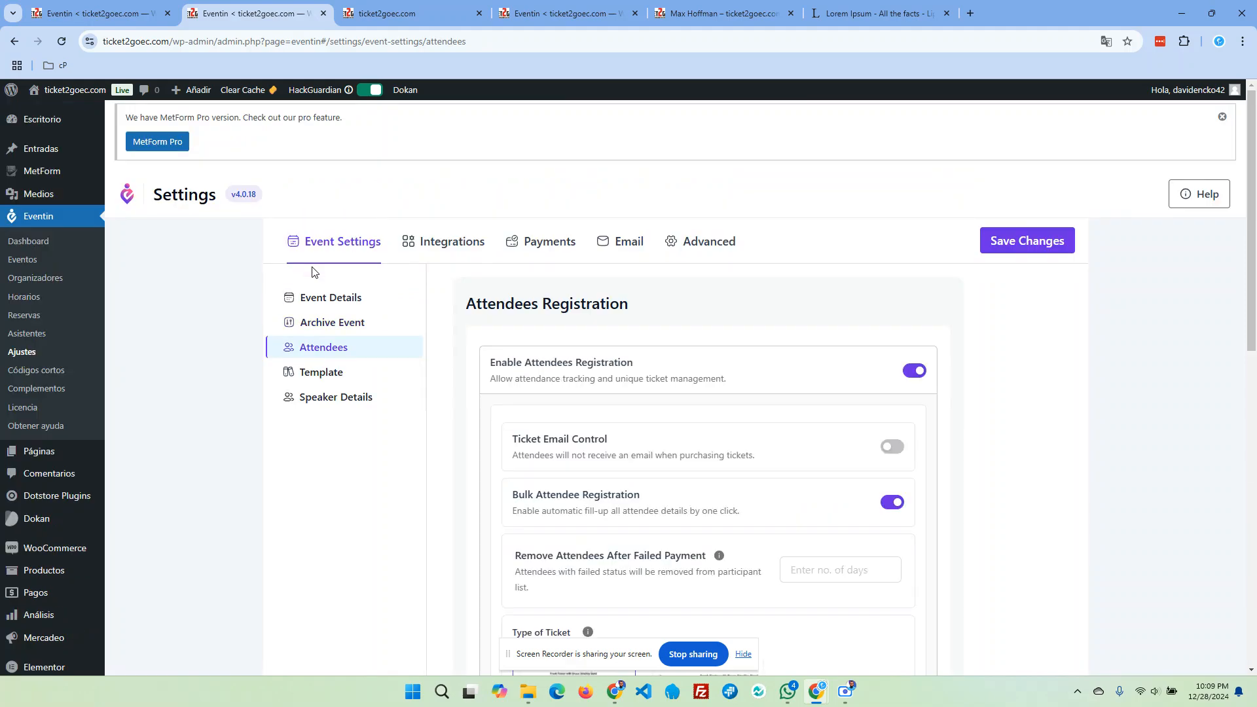
click(911, 376)
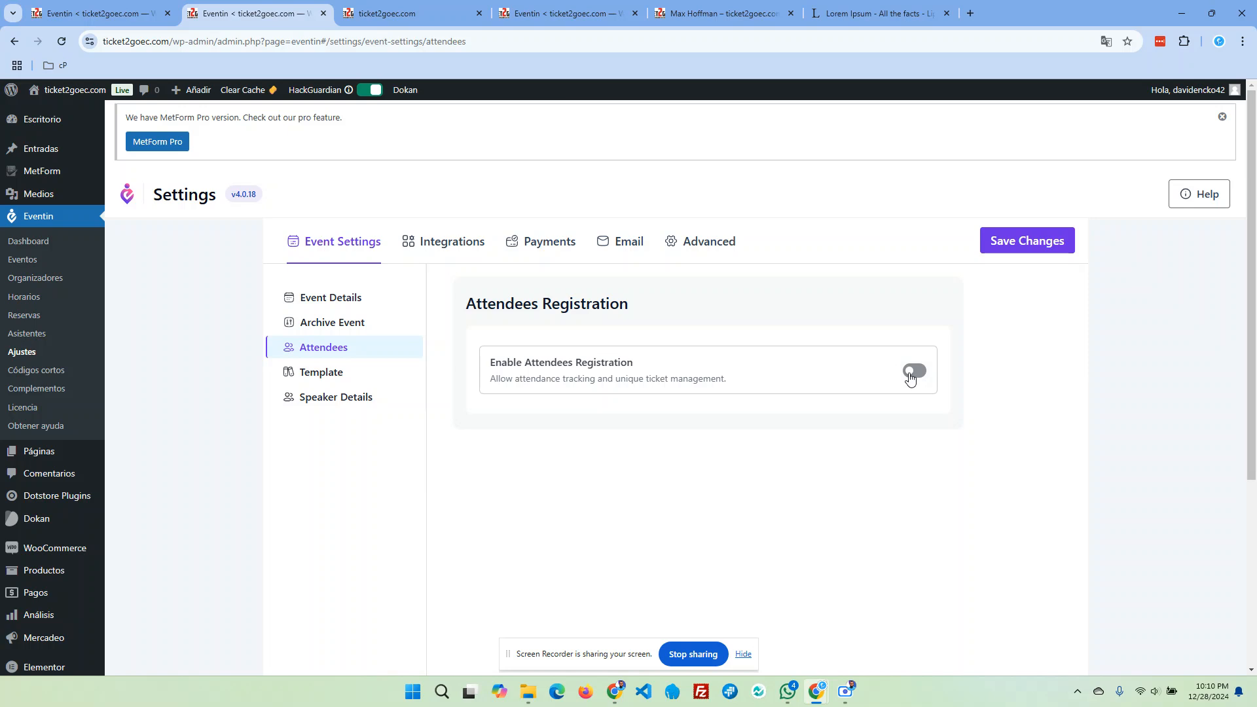
click(912, 371)
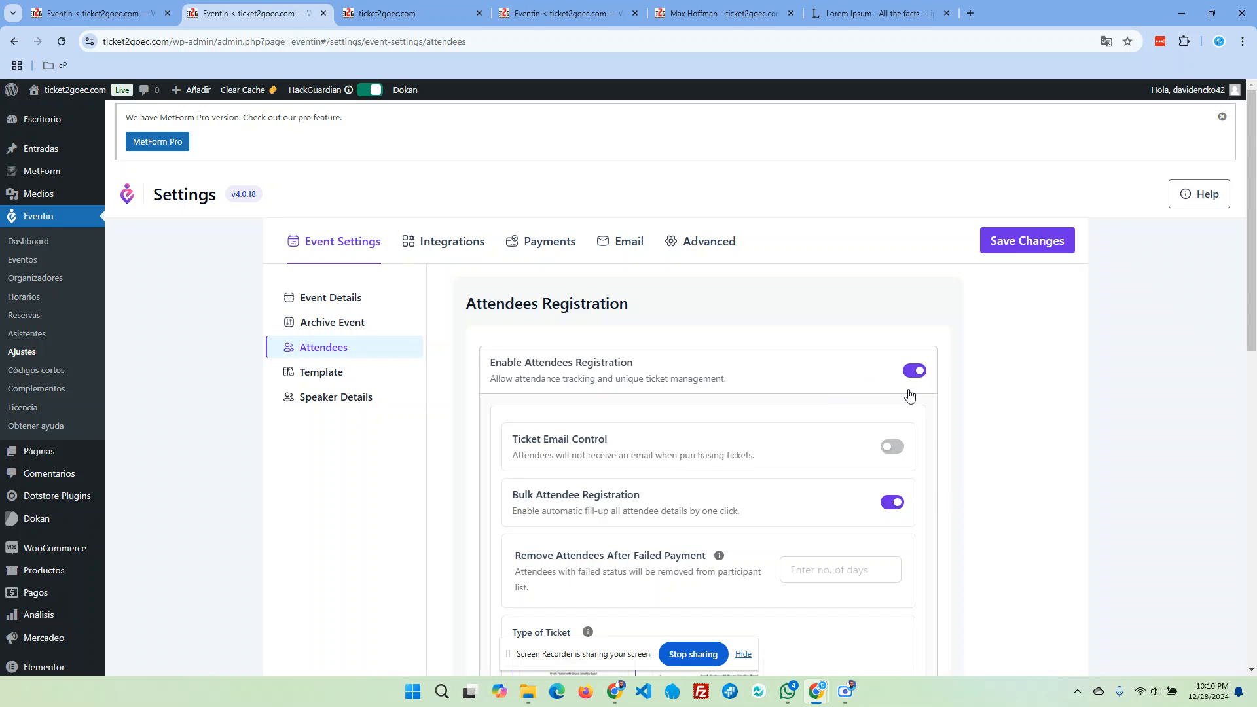
Examine the attendee options for ticket emails, bulk registration, failed payments, ticket template, verification, certification and additional information fields.
scroll(851, 380, down, 1)
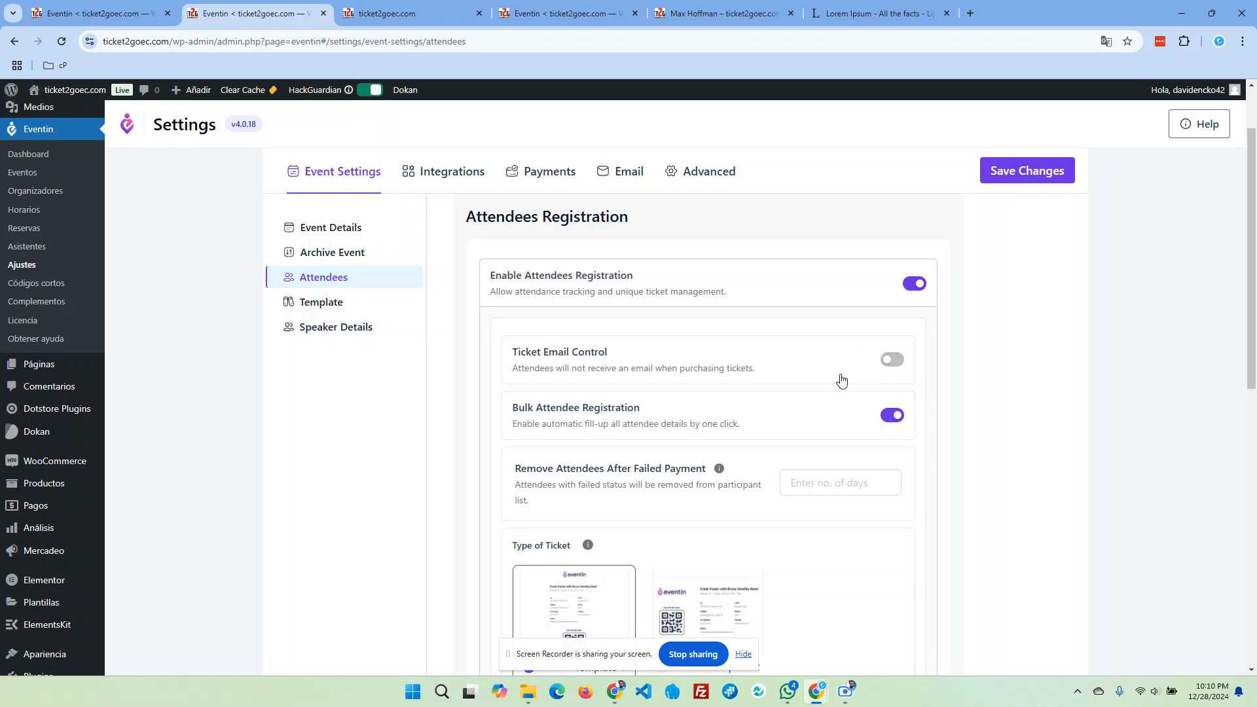
scroll(770, 370, down, 1)
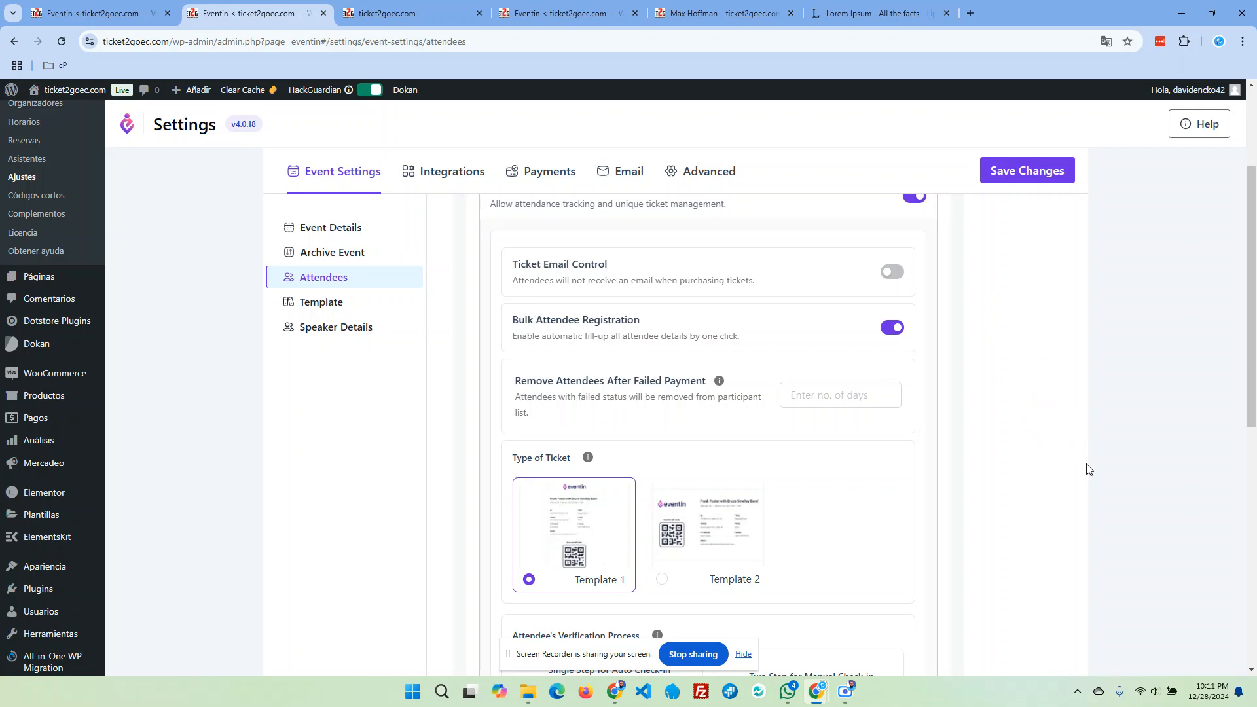
scroll(976, 426, down, 1)
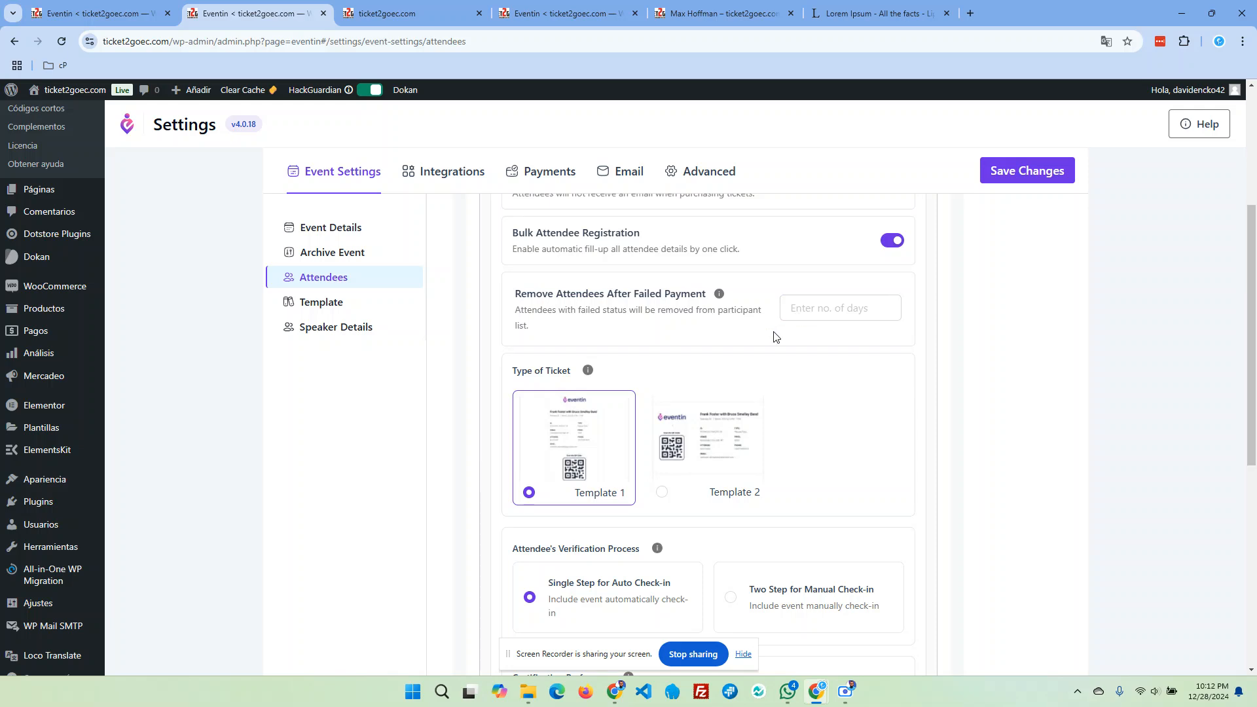
click(823, 314)
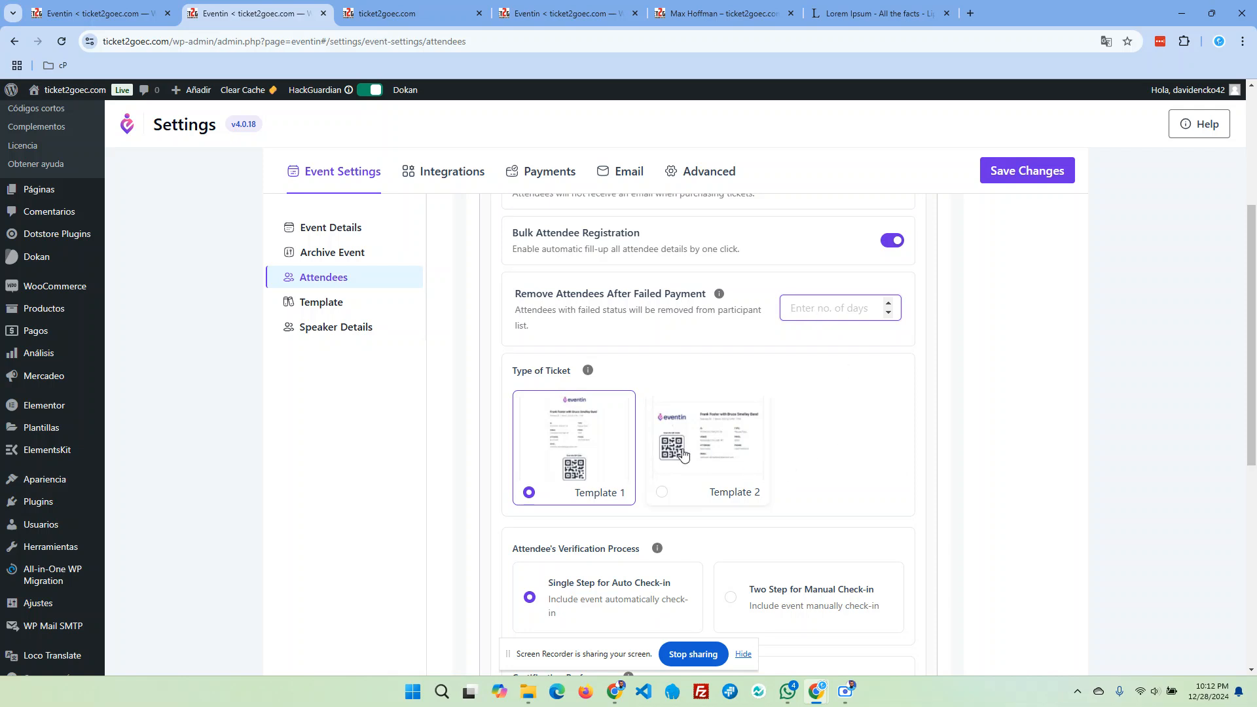
scroll(638, 409, down, 1)
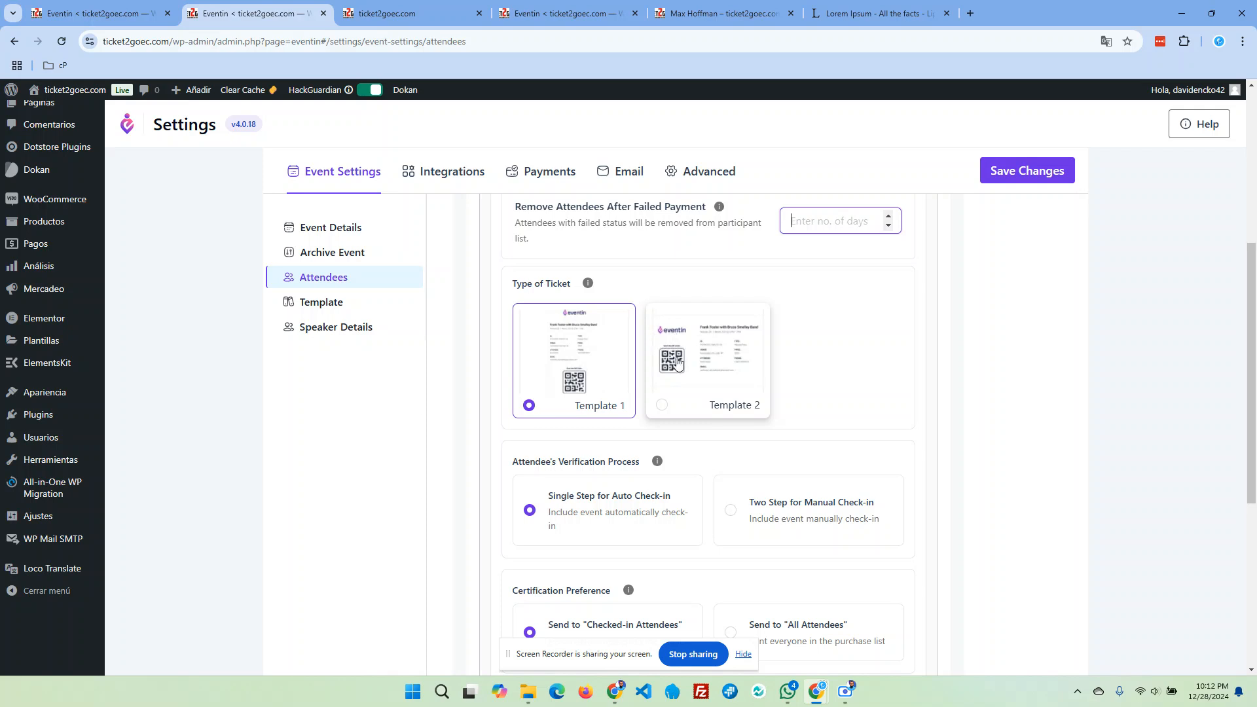
scroll(694, 406, down, 3)
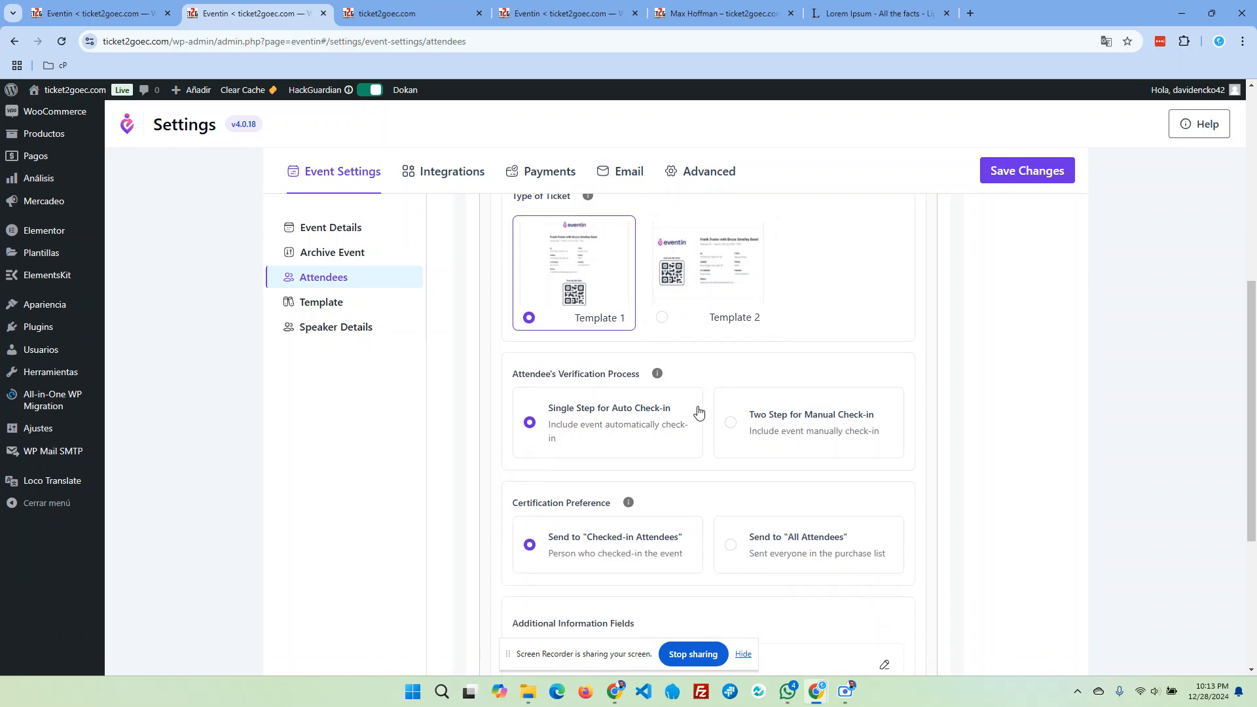
scroll(653, 475, down, 3)
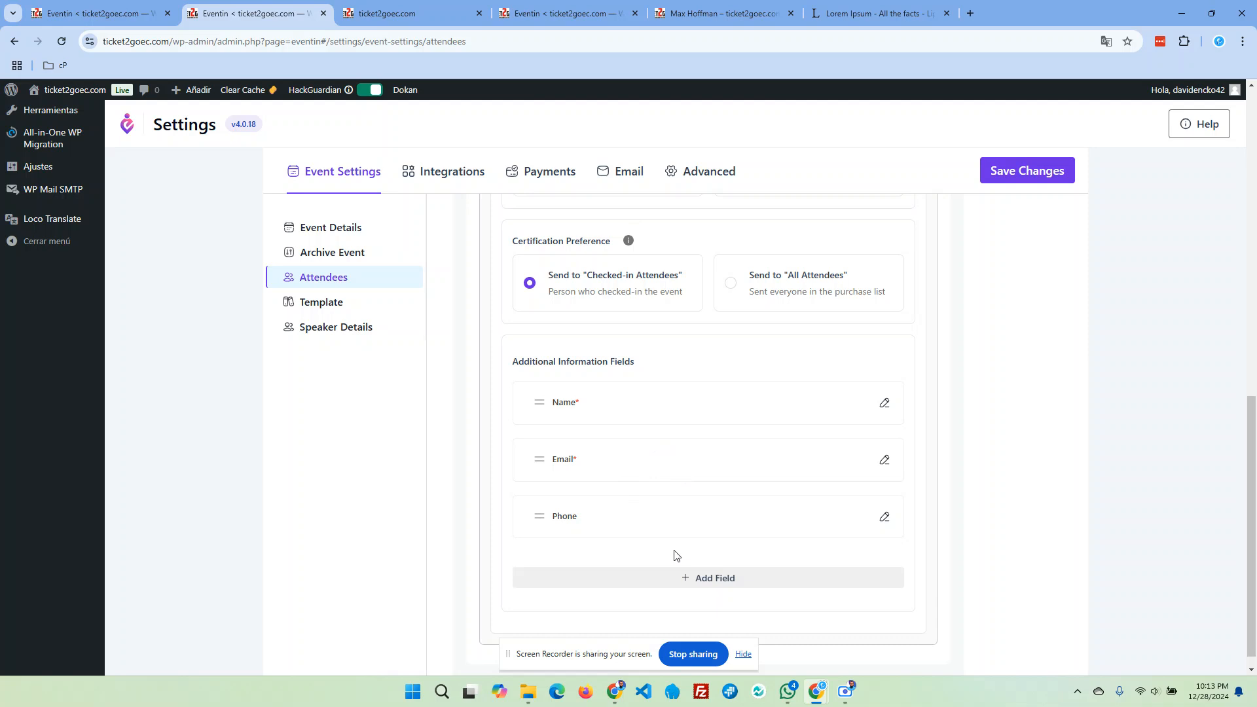
Open the form for a new attendee information field, examine the available field types, and close it without creating a field.
click(700, 584)
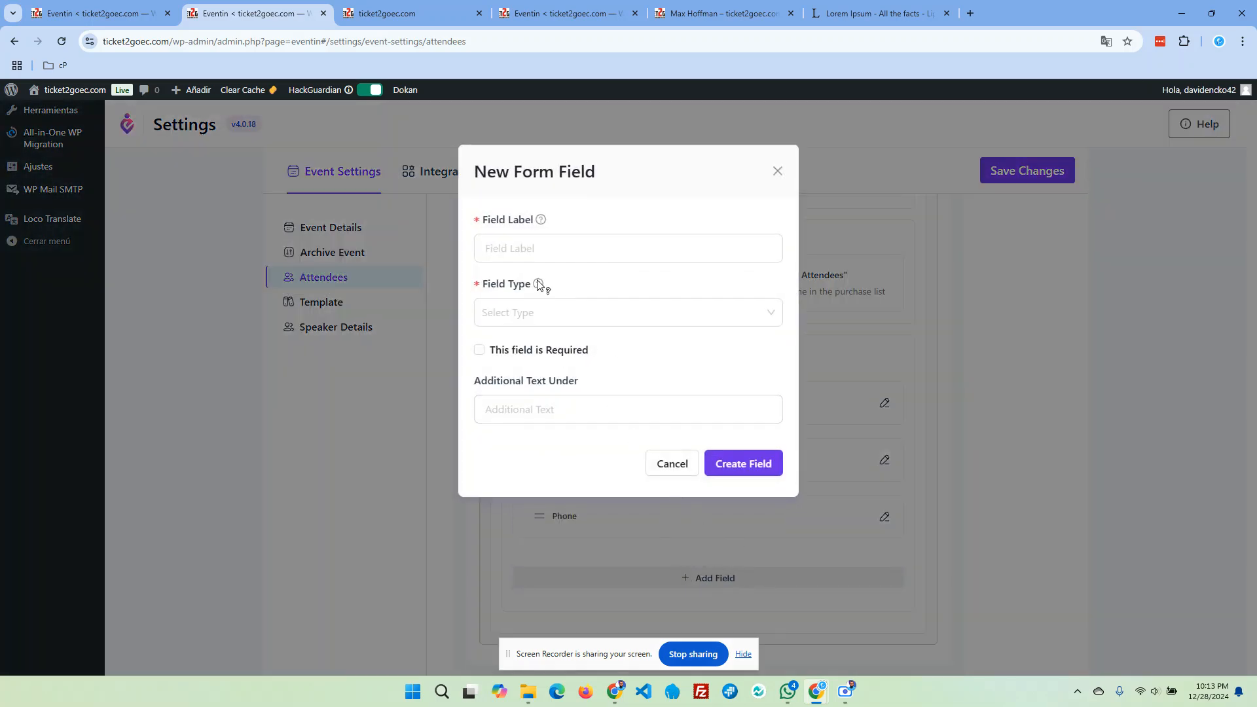
click(586, 259)
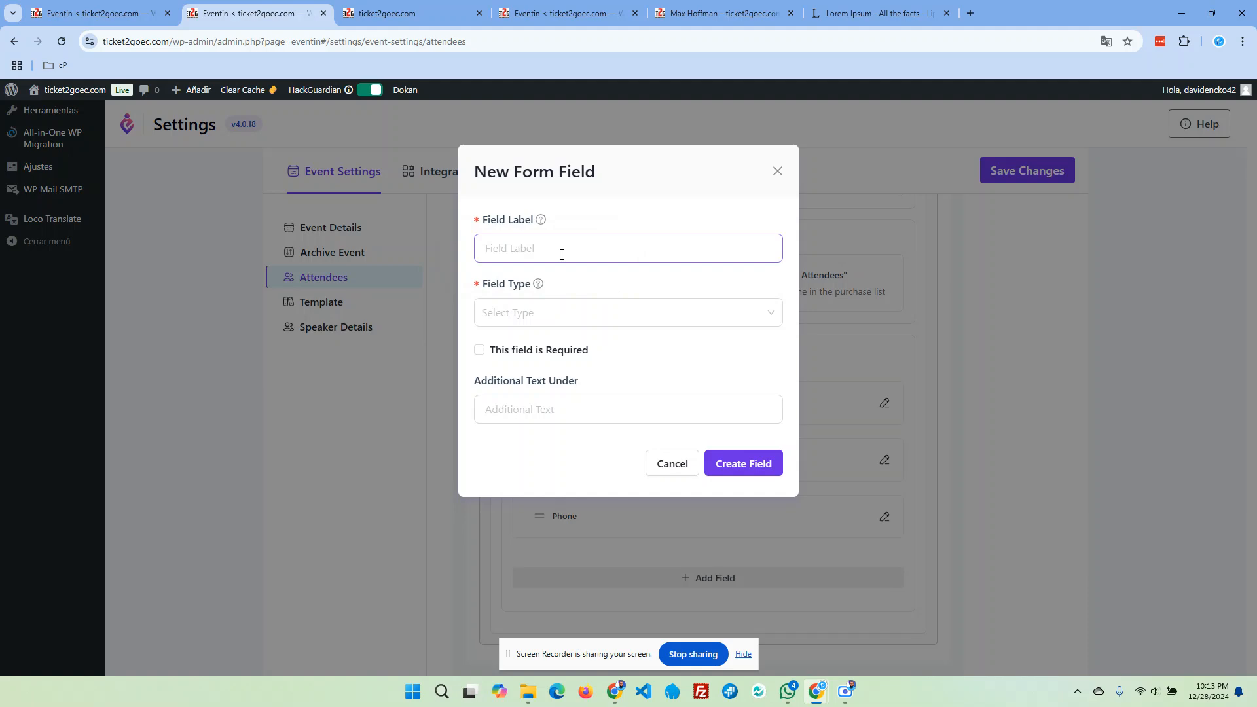
click(540, 315)
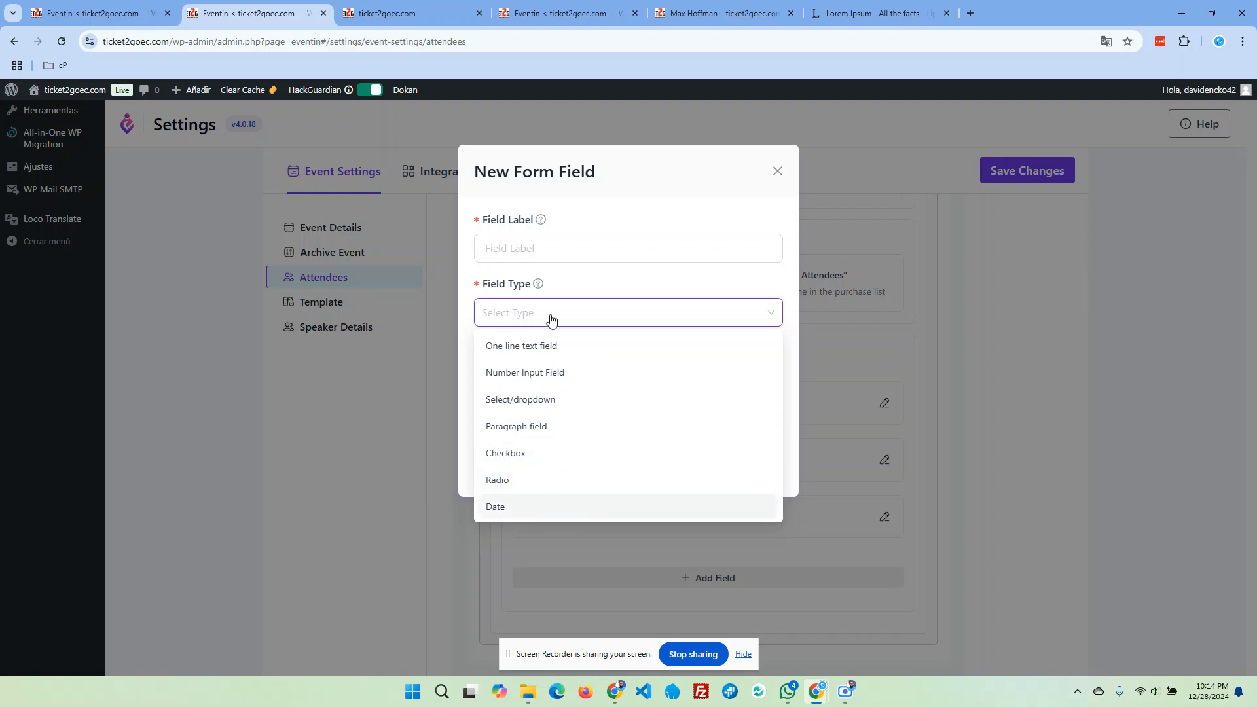
click(586, 283)
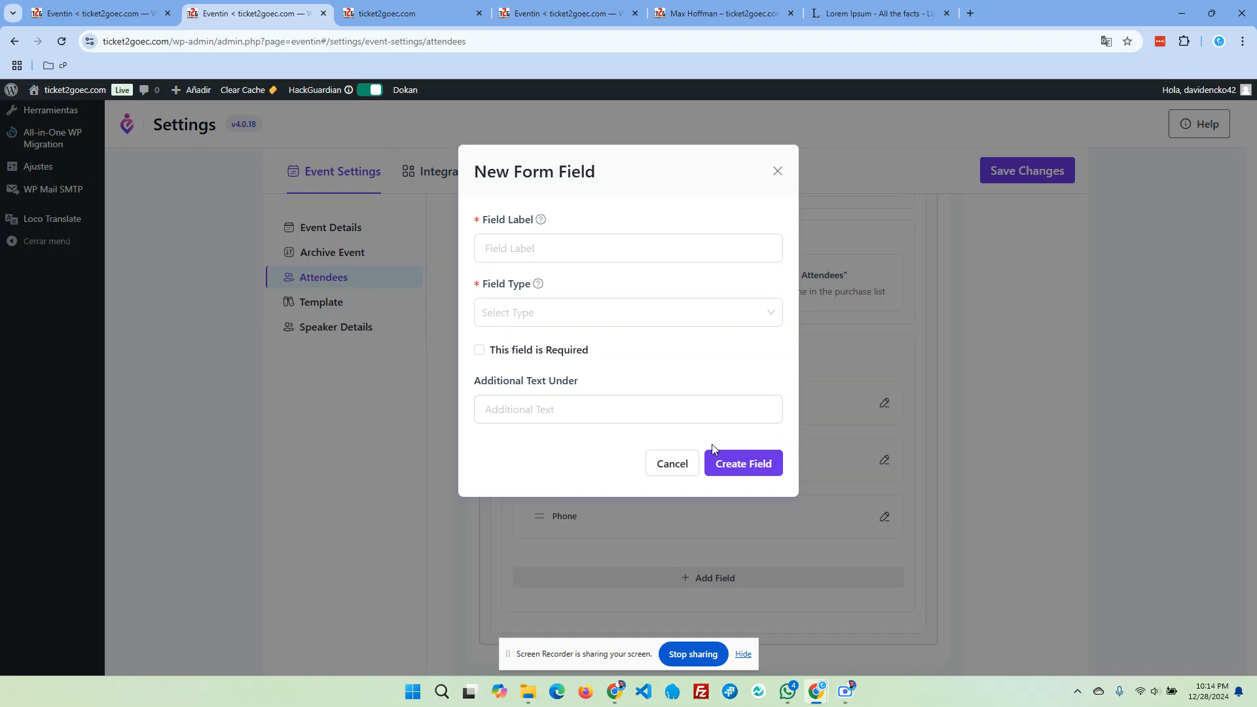
click(779, 180)
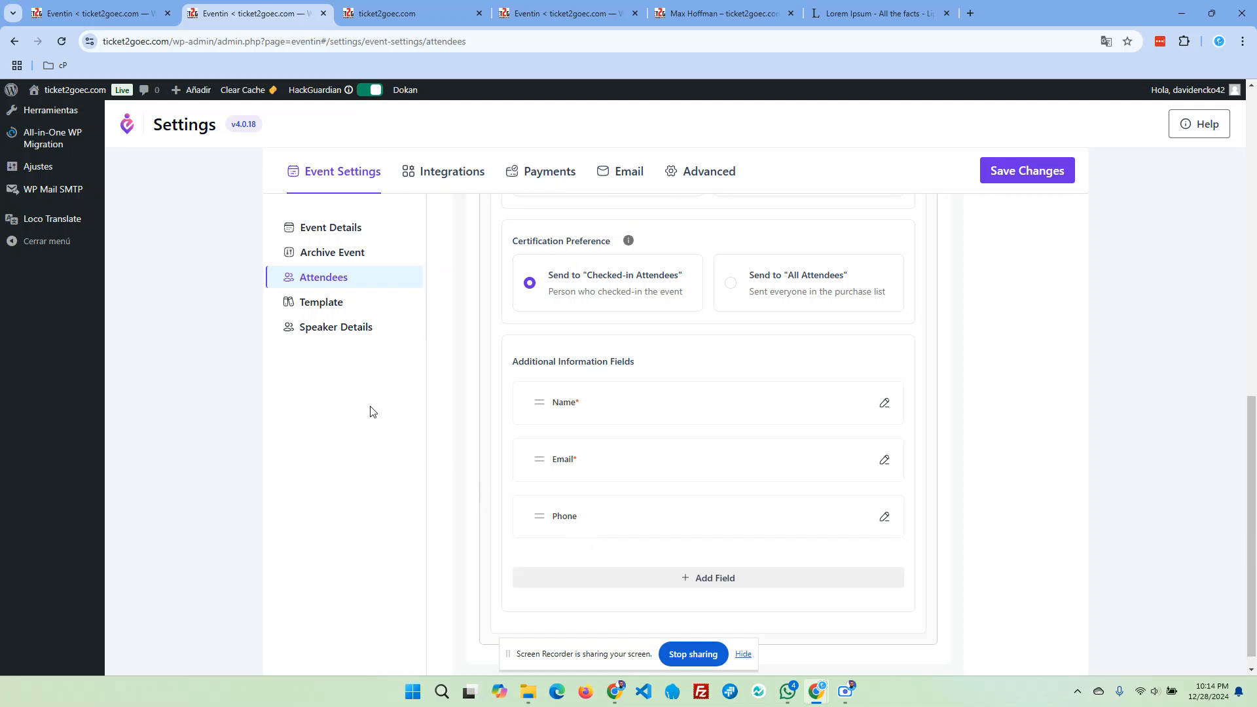
Open the Template settings to examine the event templates, and look over the home page of the public ticketing site.
click(329, 305)
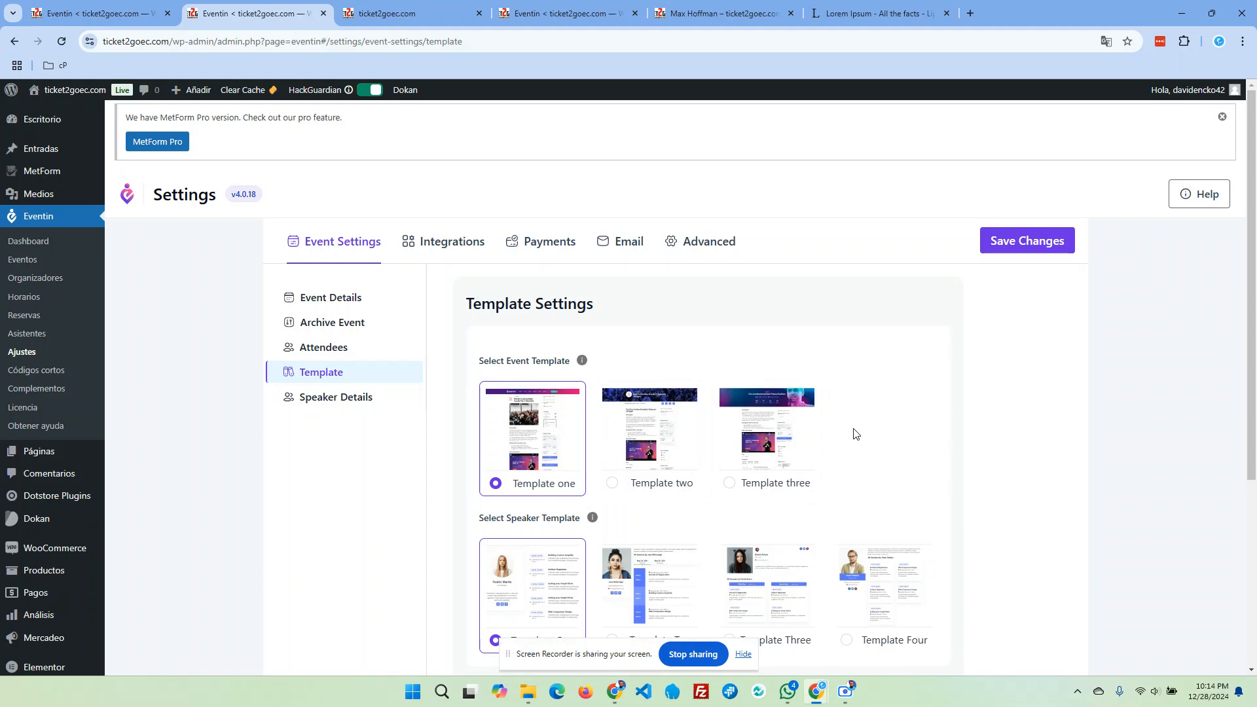
click(562, 5)
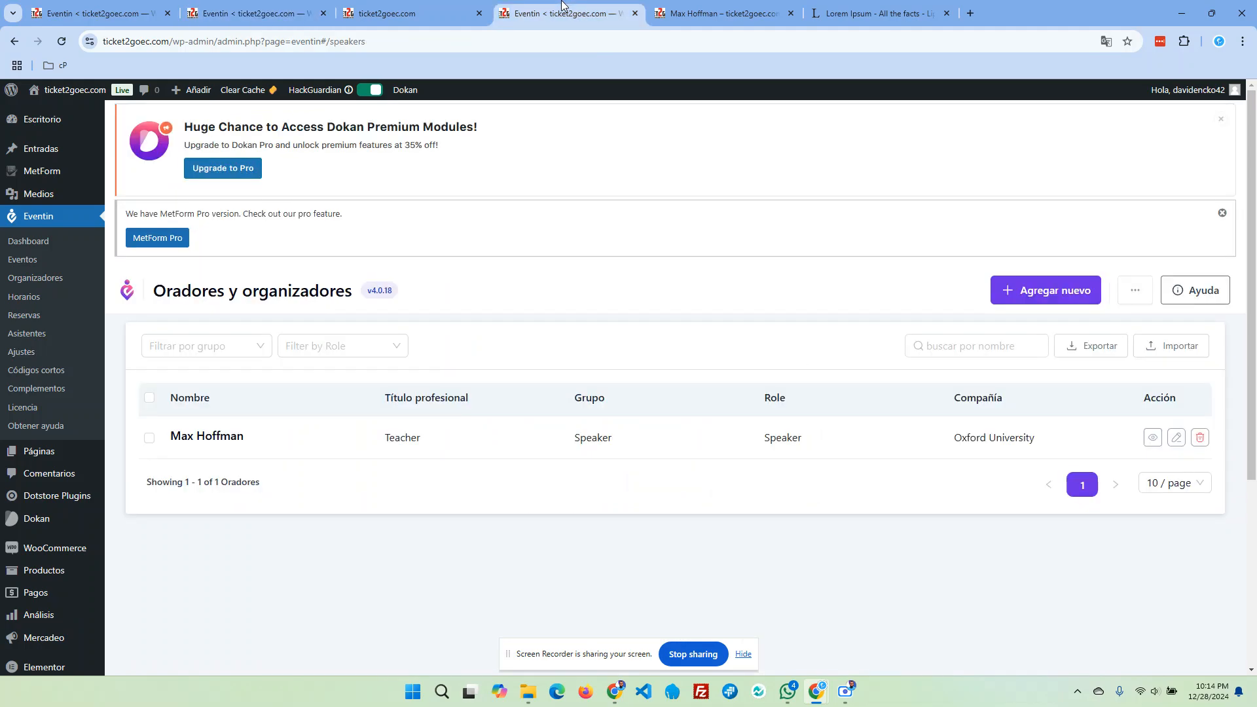
click(365, 17)
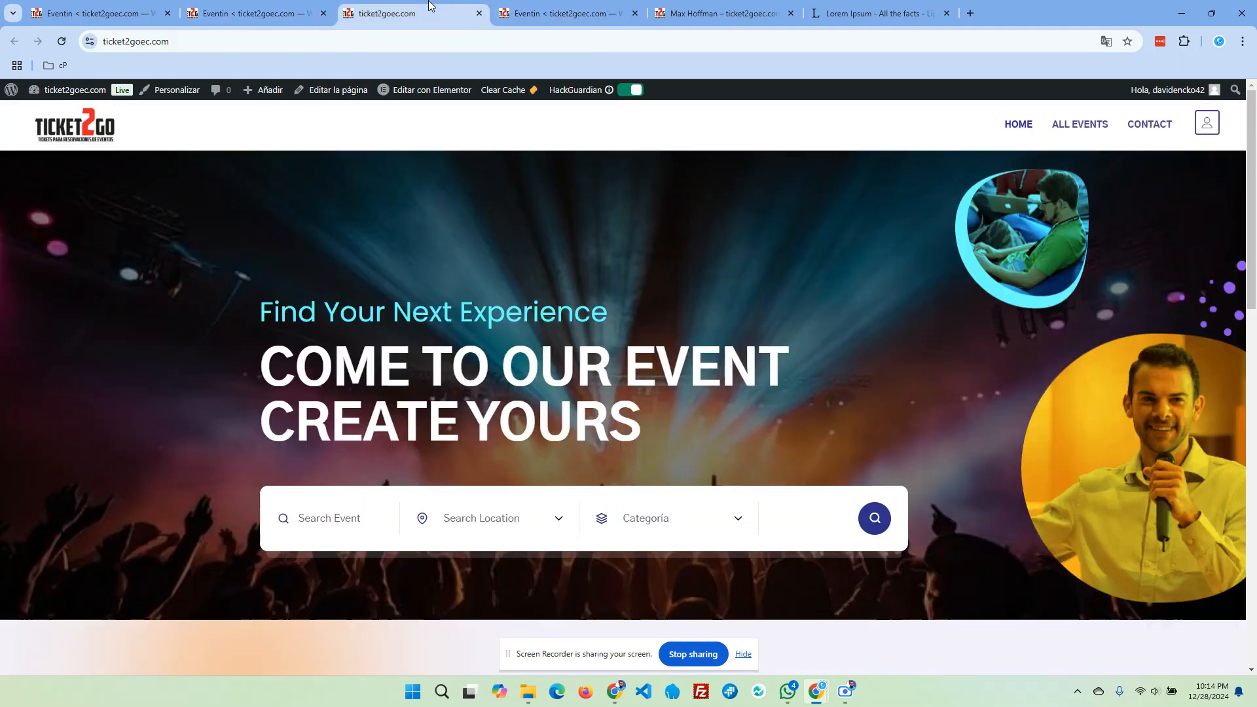
scroll(497, 301, down, 5)
scroll(513, 317, up, 4)
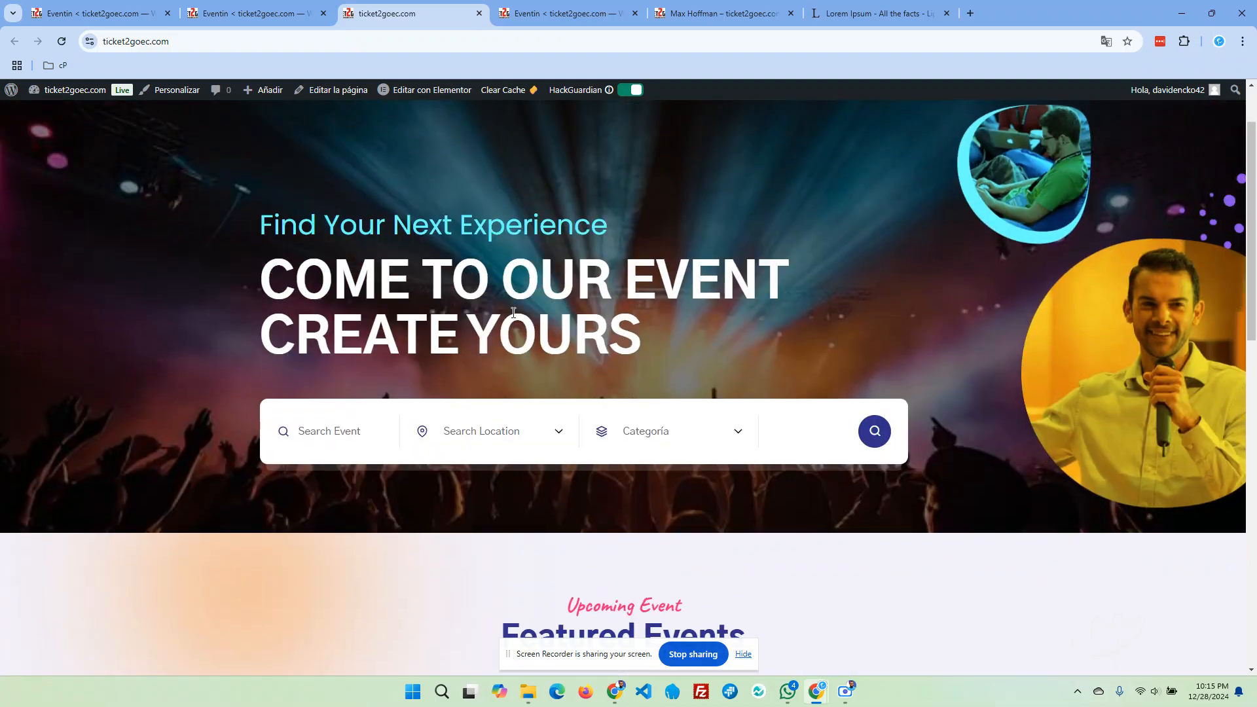
scroll(676, 486, up, 2)
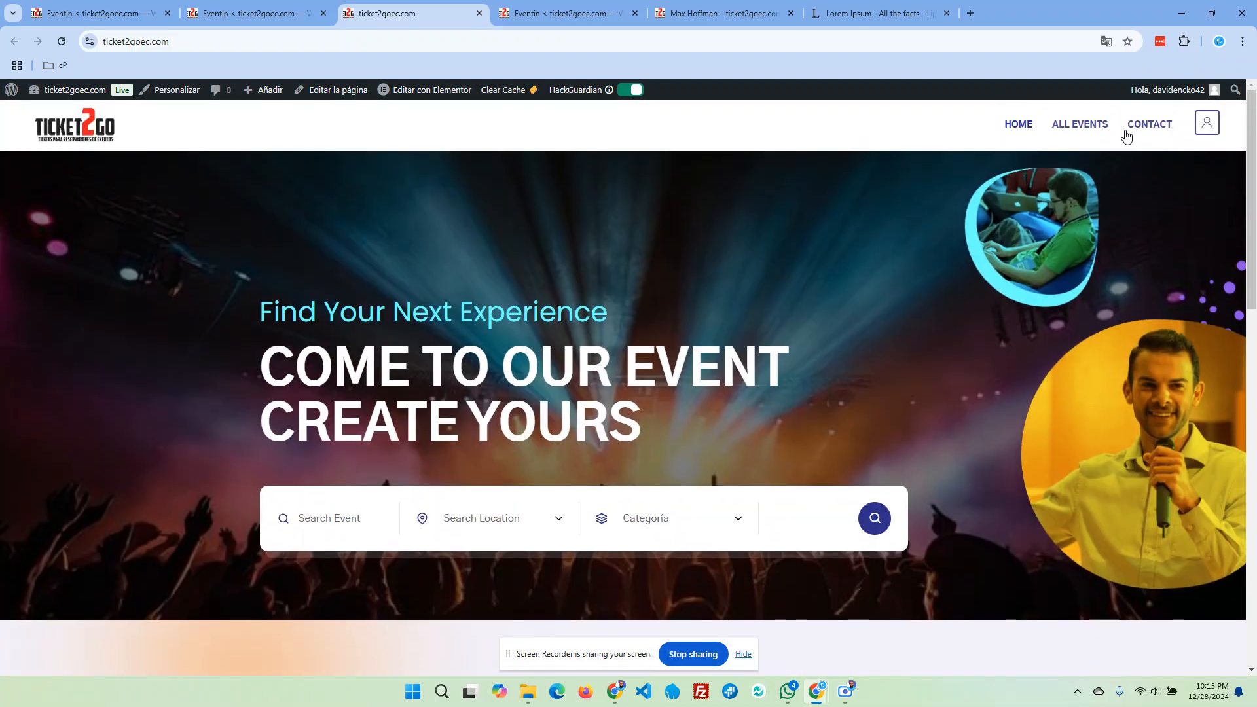
Open the Entomology International Congress of Vancouver event from the public list of all events and examine its page layout.
click(1084, 129)
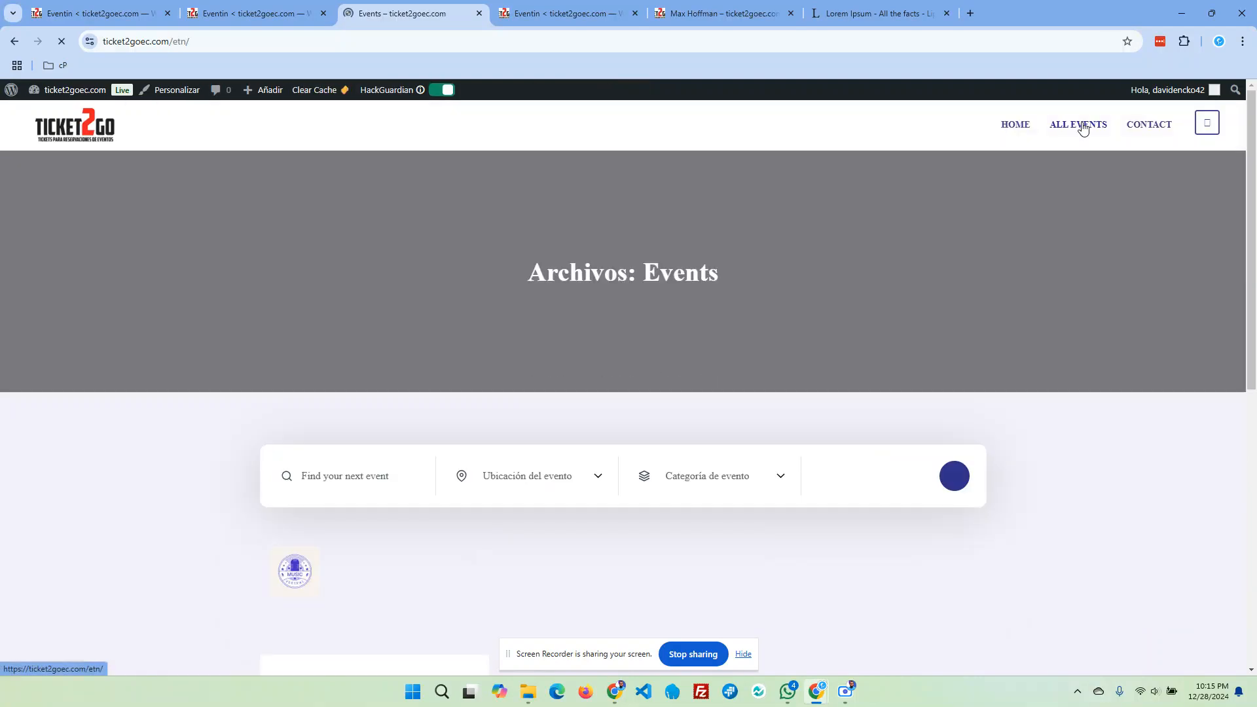
scroll(512, 348, down, 1)
scroll(512, 347, down, 2)
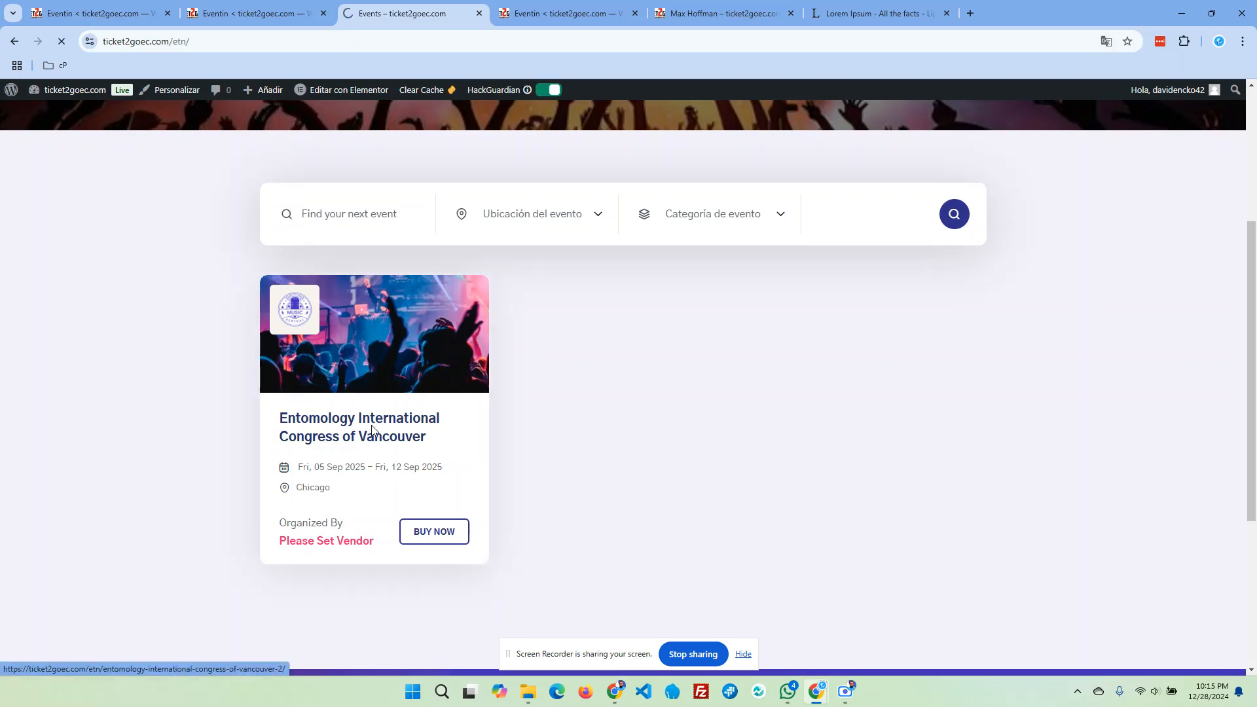
click(372, 429)
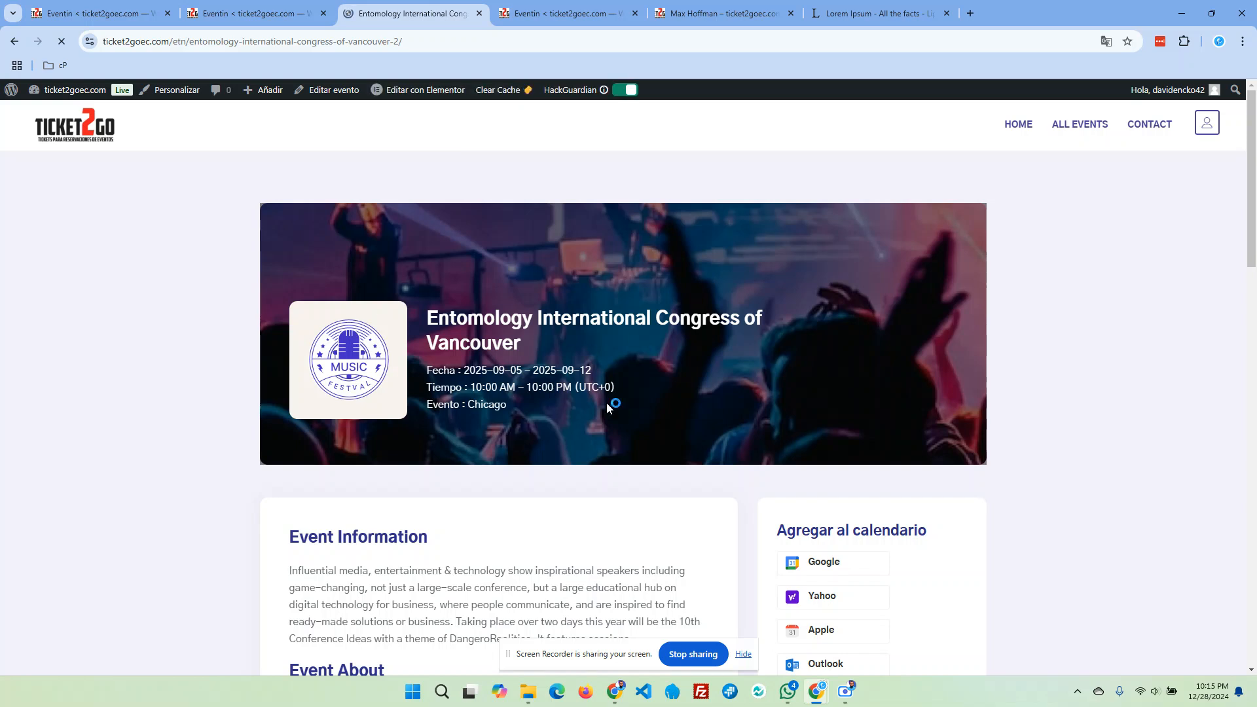
scroll(593, 391, down, 1)
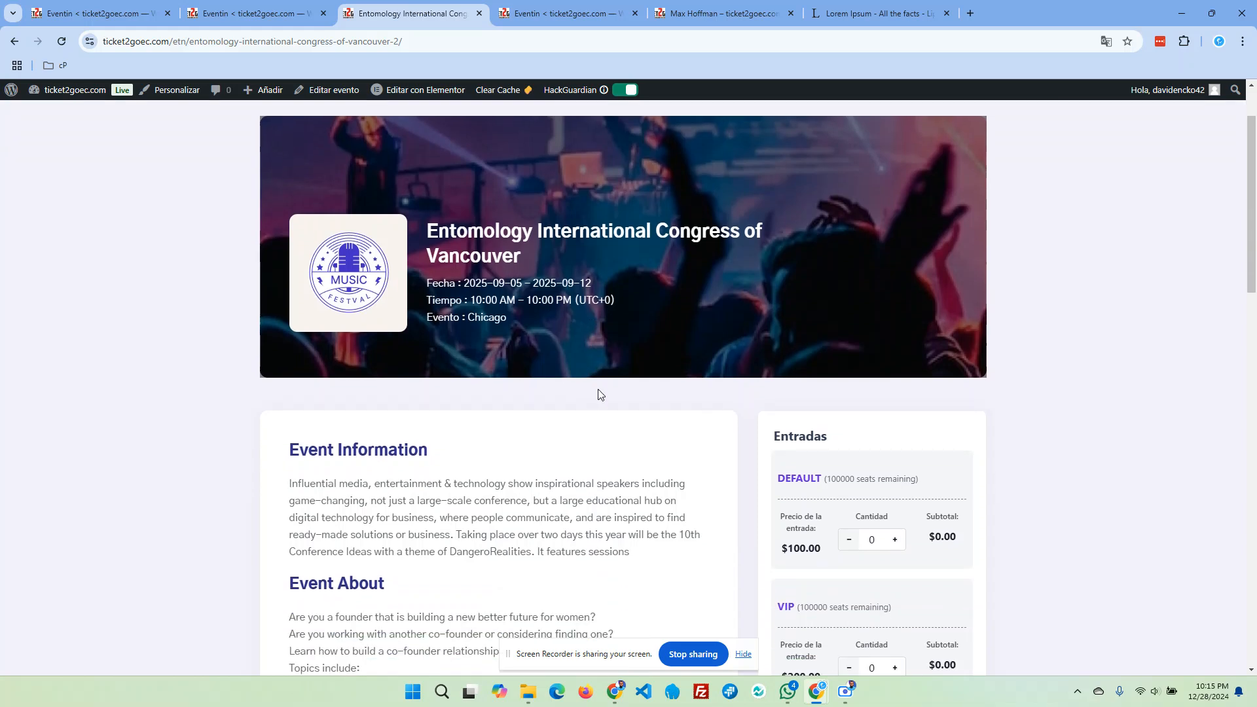
scroll(601, 394, up, 1)
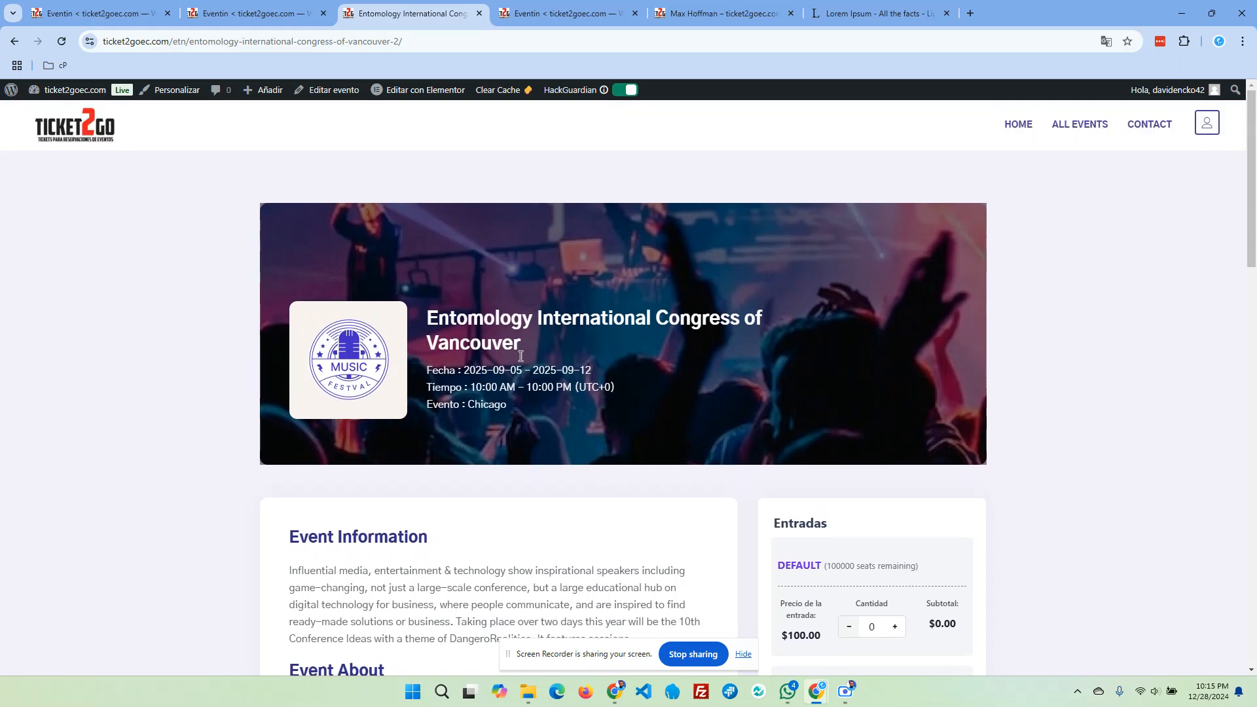
scroll(611, 442, down, 1)
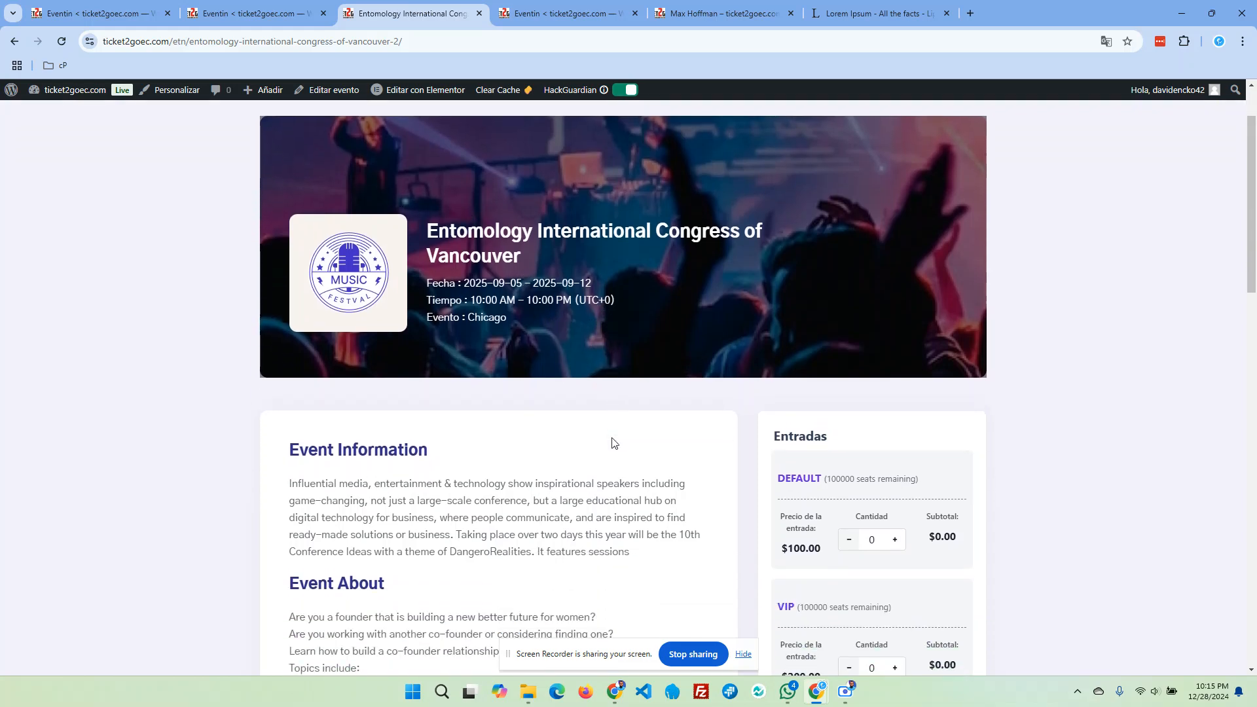
Return to the Template settings, examine the event and speaker template choices, and view the speaker's public profile page.
key(ctrl+shift+Tab)
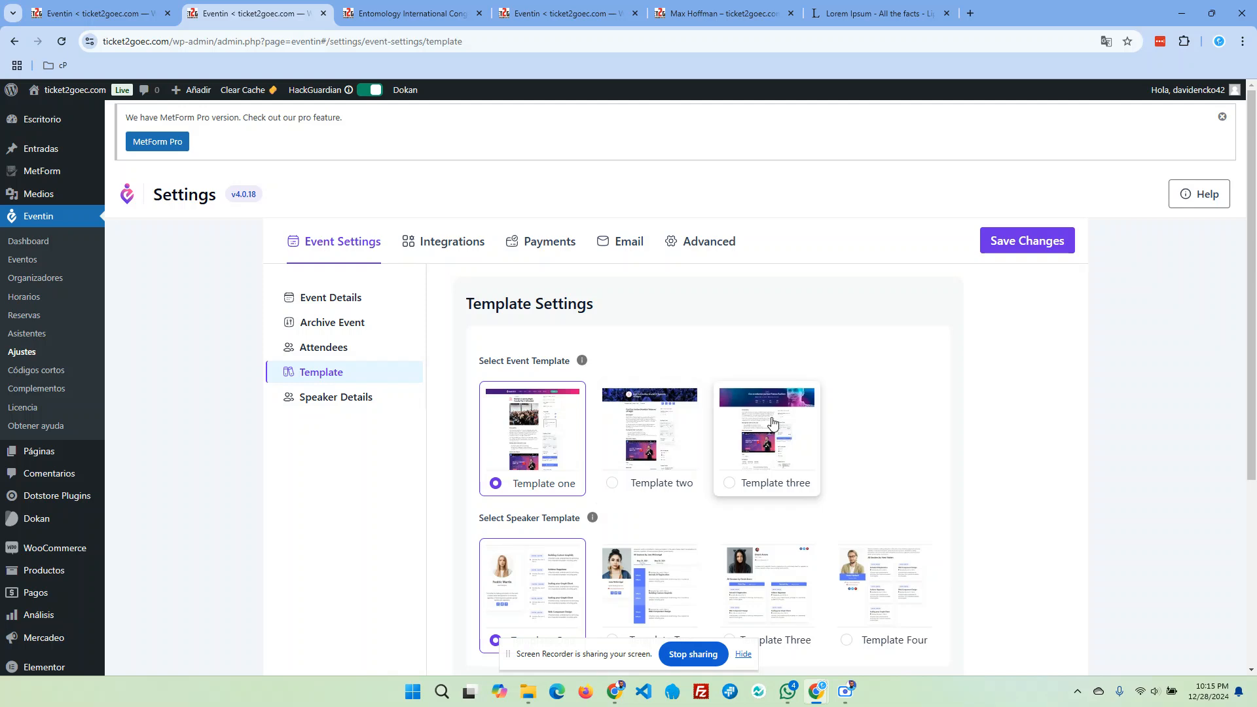
scroll(699, 329, down, 3)
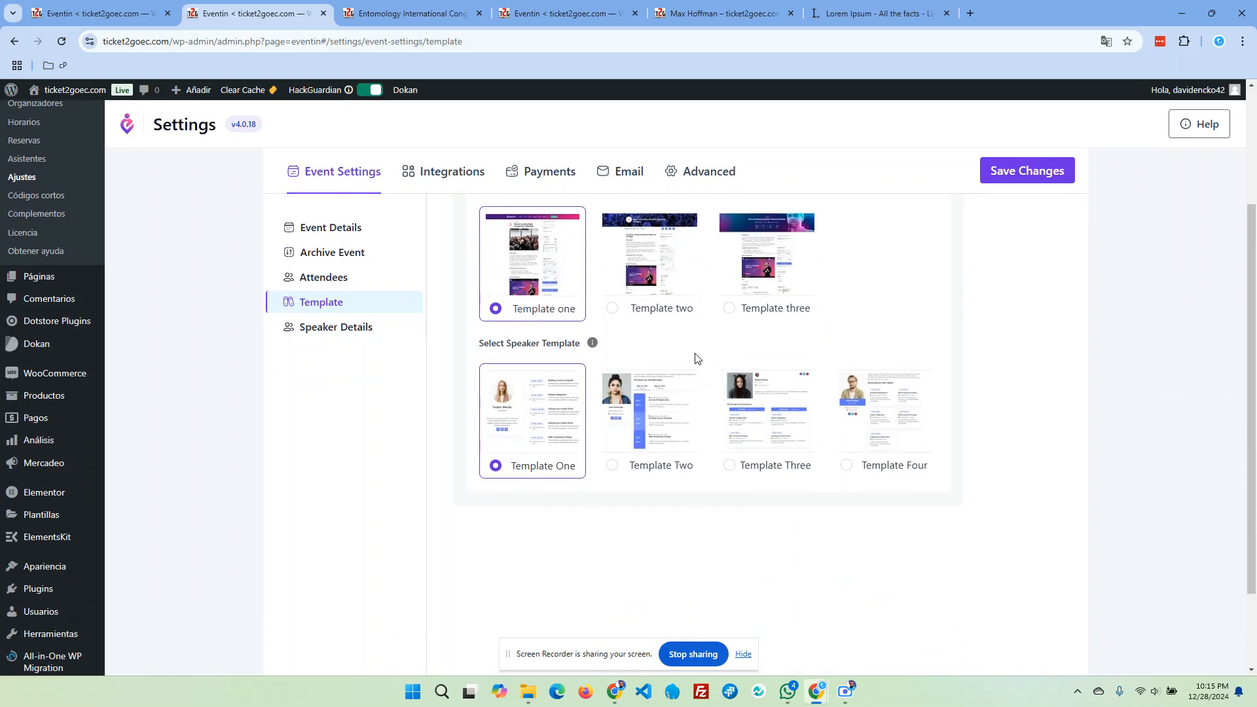
click(701, 14)
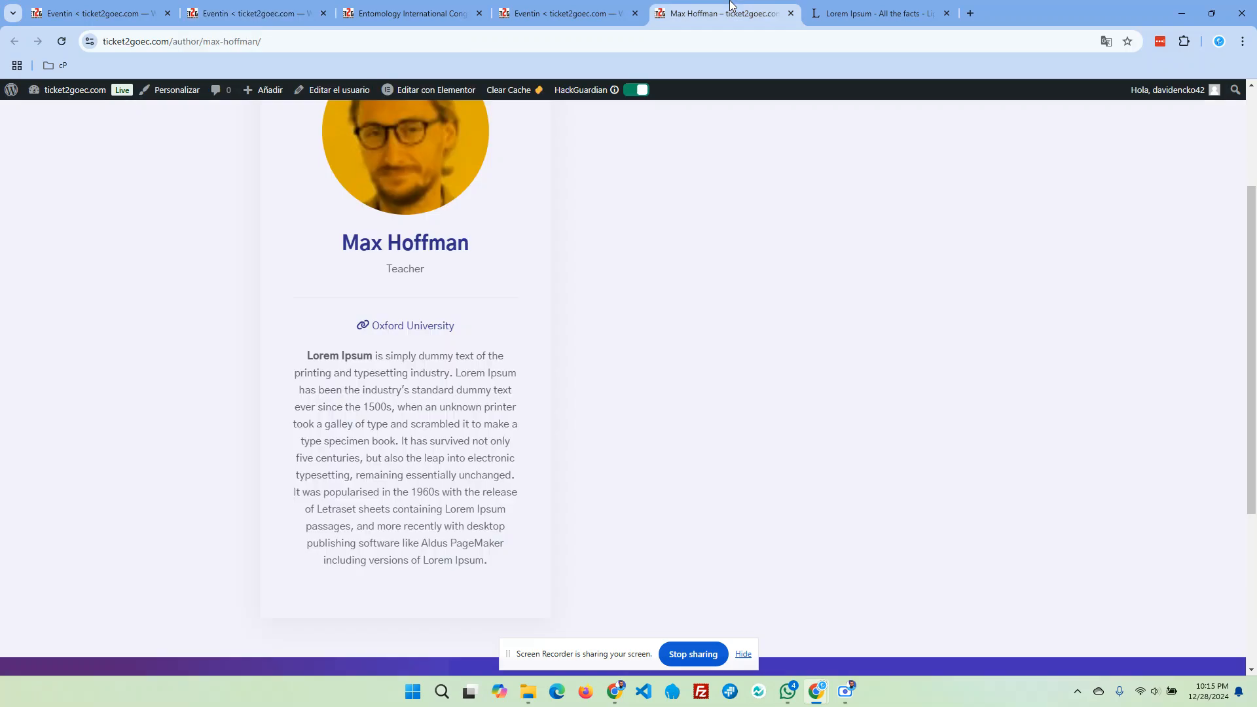
scroll(646, 379, up, 3)
scroll(659, 398, down, 1)
scroll(690, 368, down, 1)
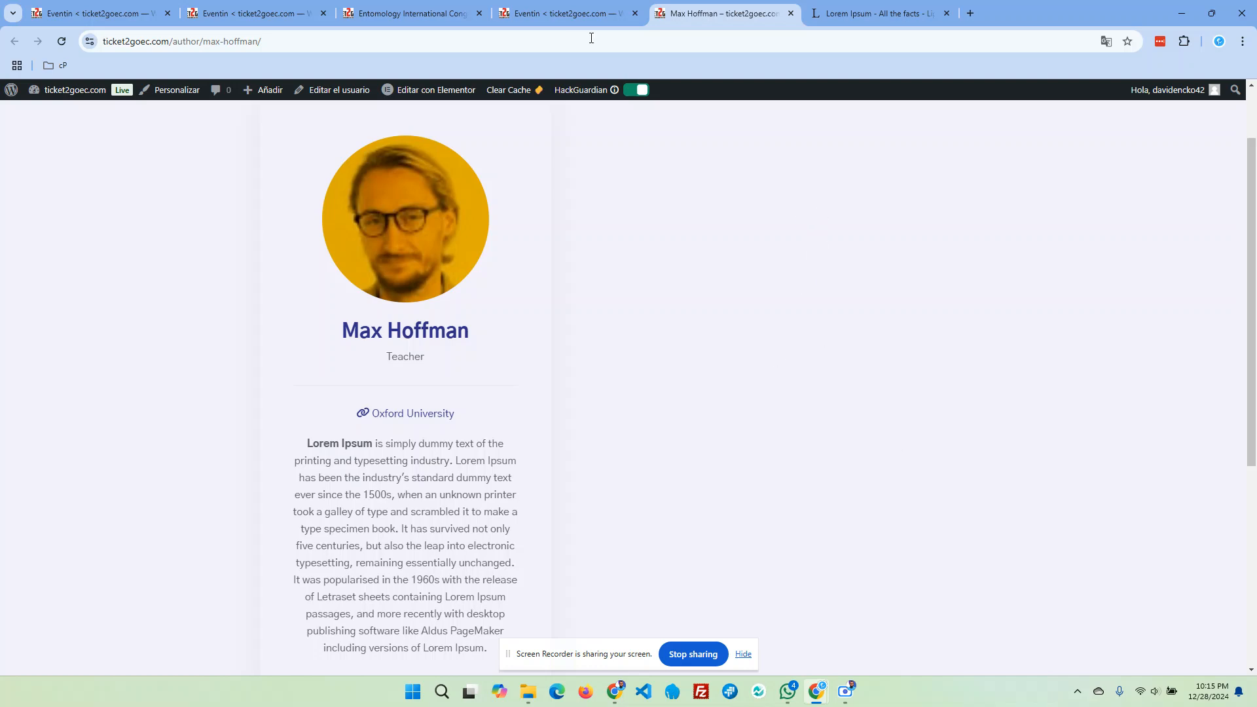
Open the Speaker Details settings and check which contact details the speaker's public profile page displays.
click(568, 11)
click(405, 14)
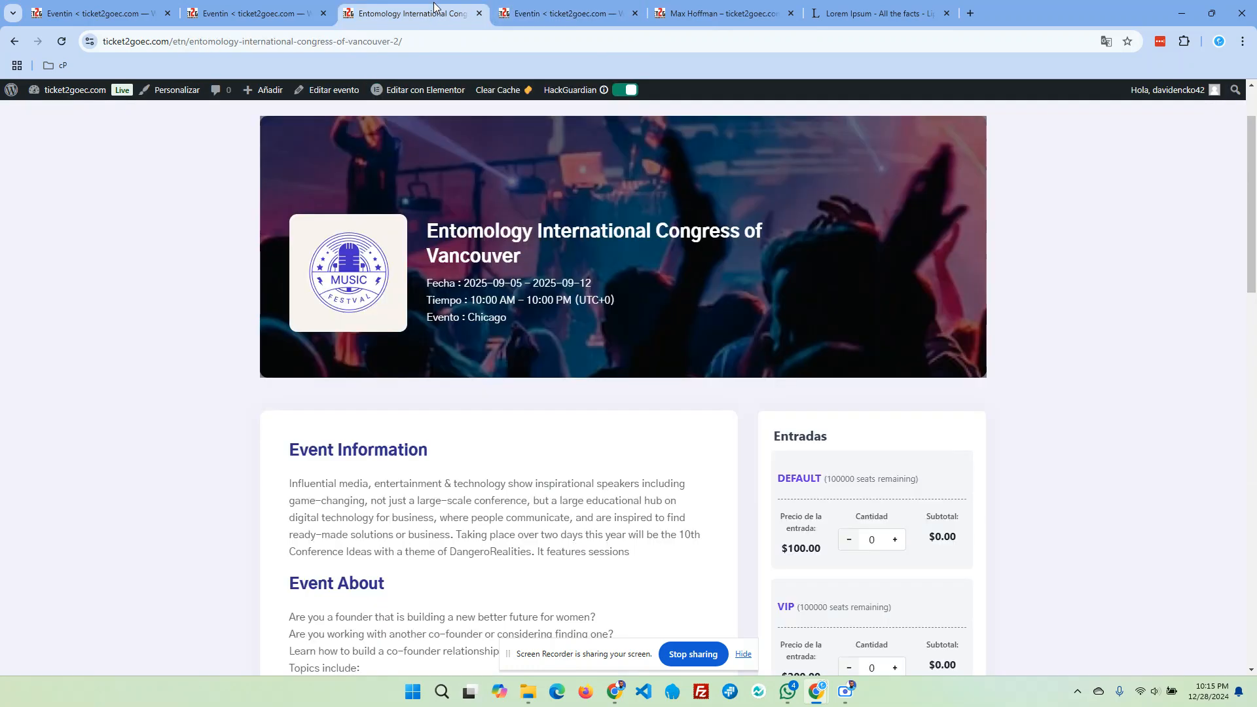
click(259, 13)
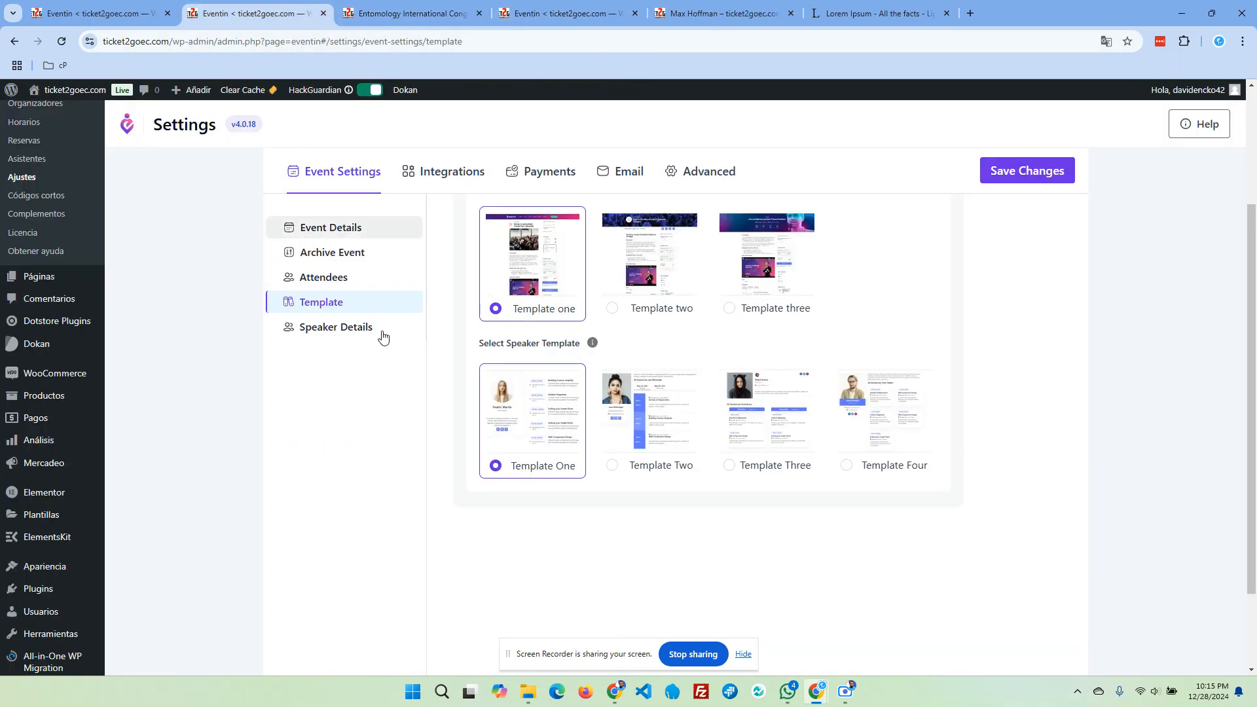
click(354, 334)
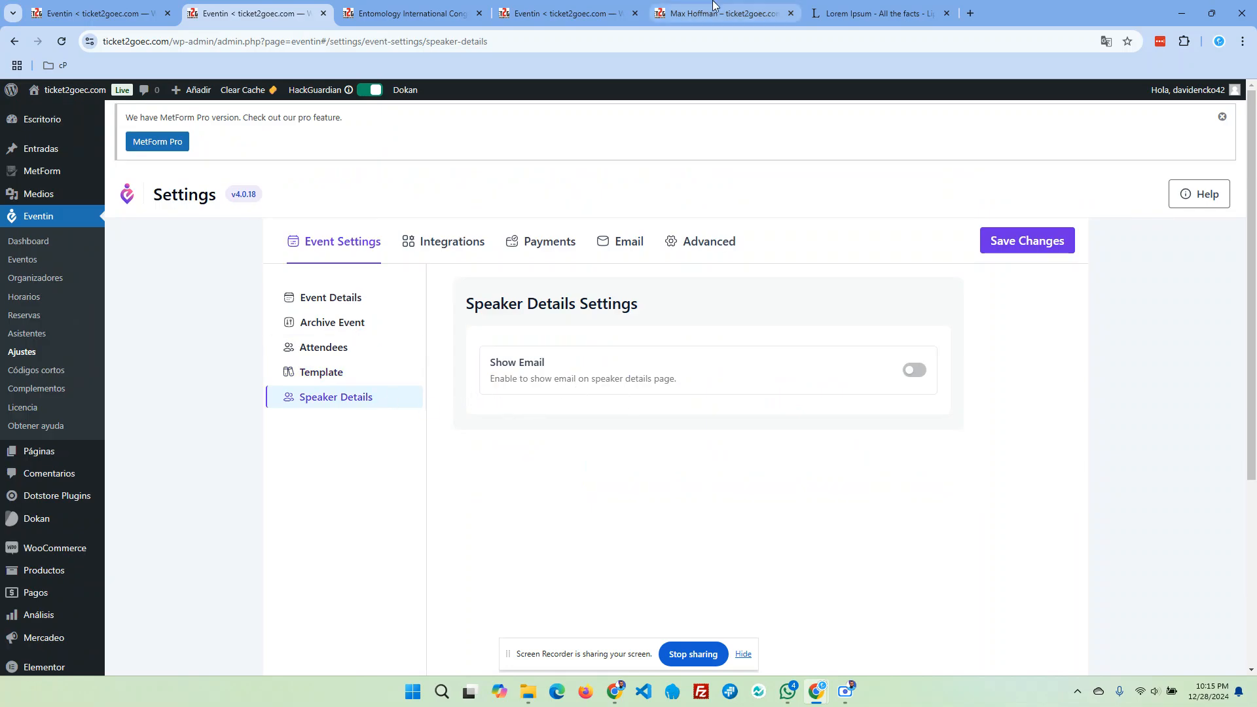
mouse_move(713, 6)
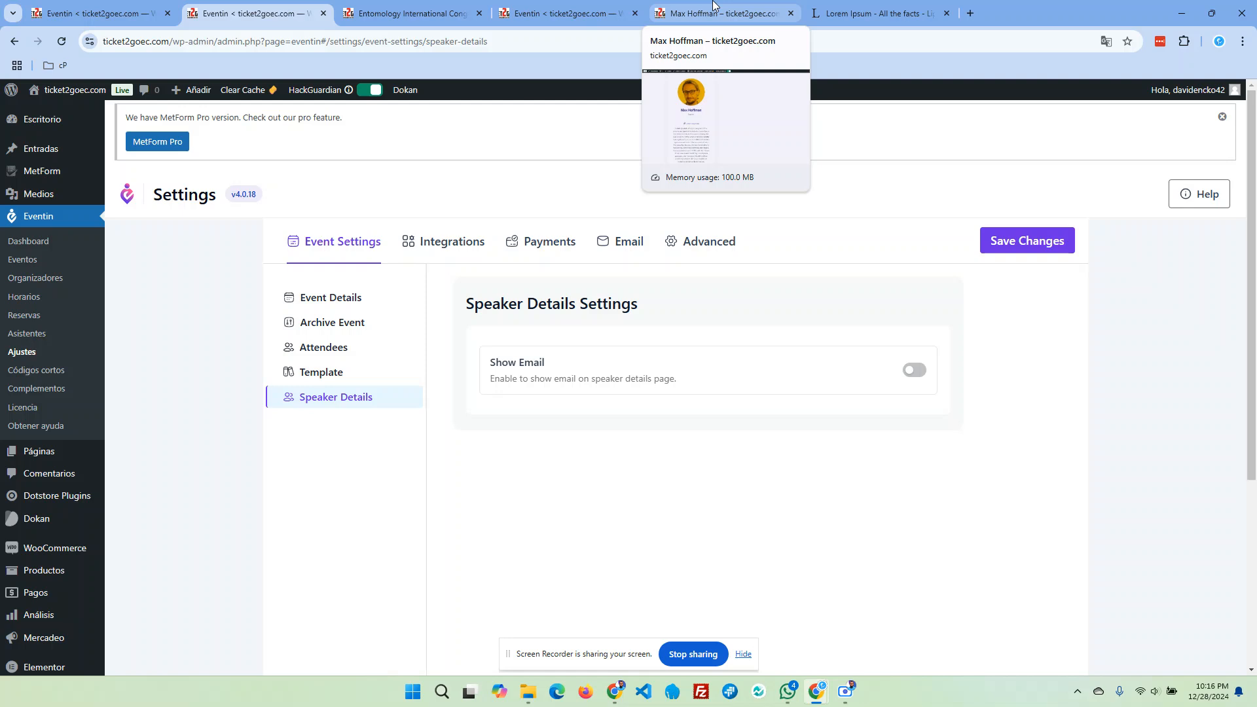
click(714, 5)
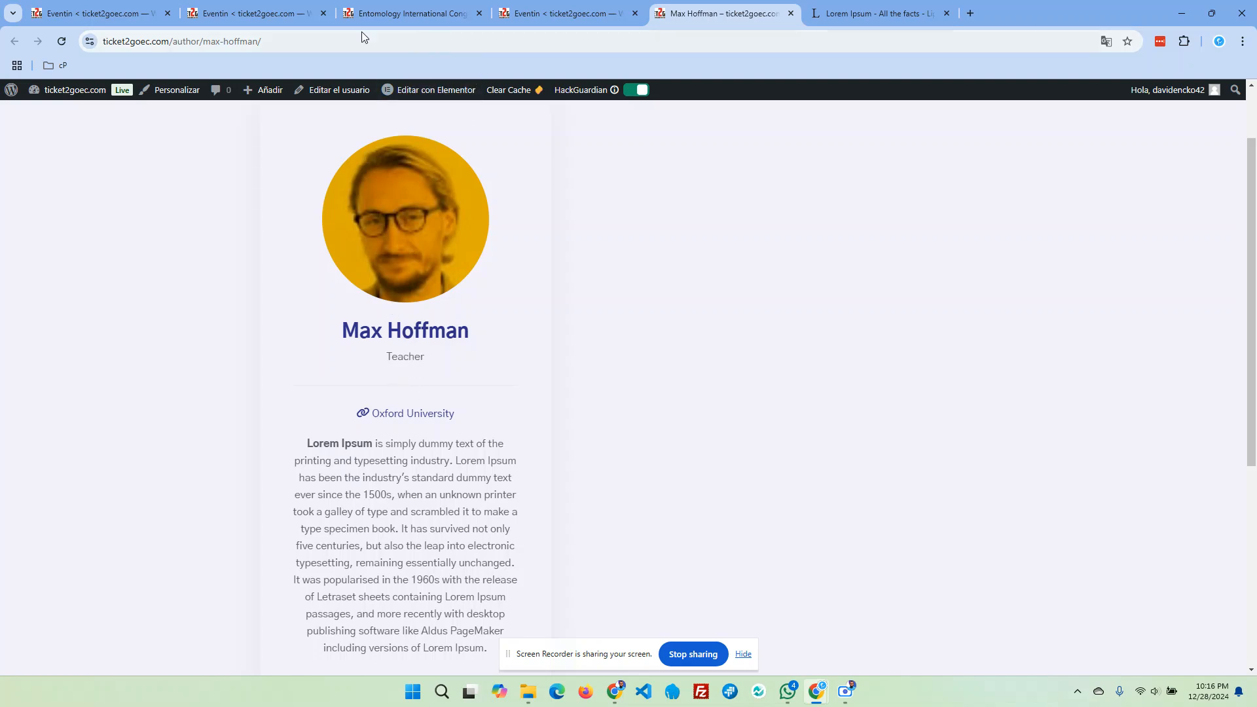
Enable Show Email in the Speaker Details settings and save the changes.
click(276, 20)
click(914, 370)
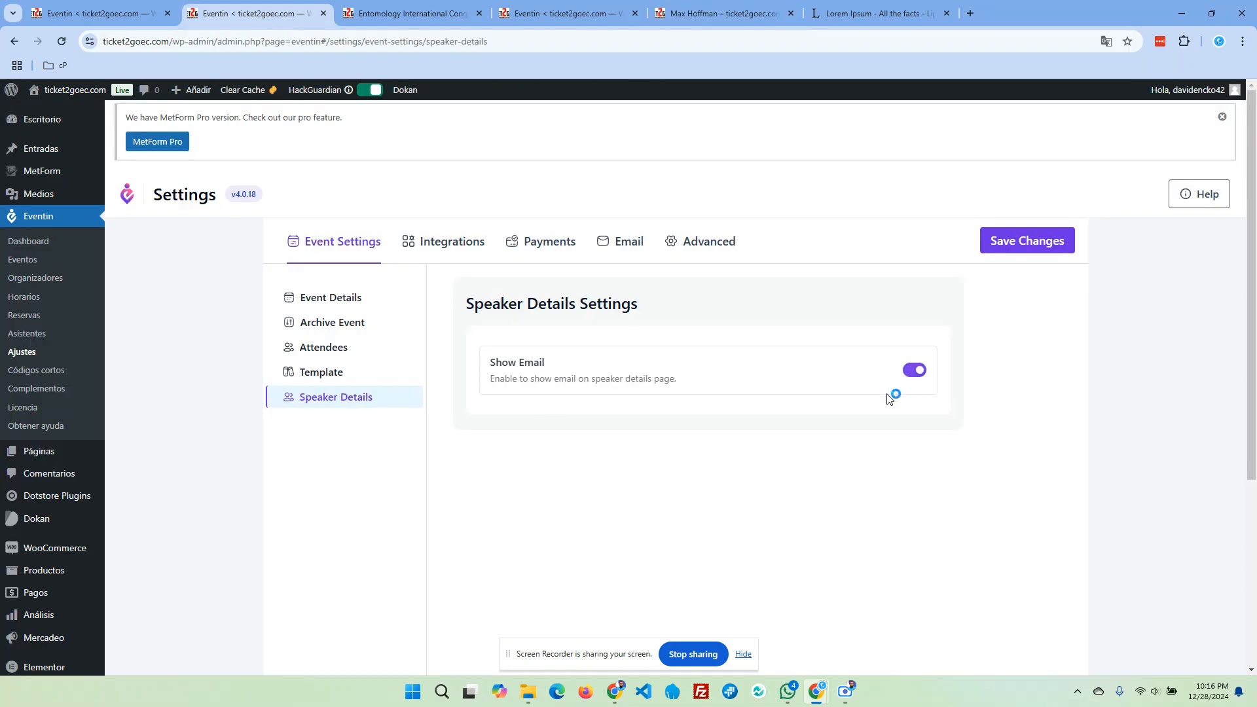
click(1005, 250)
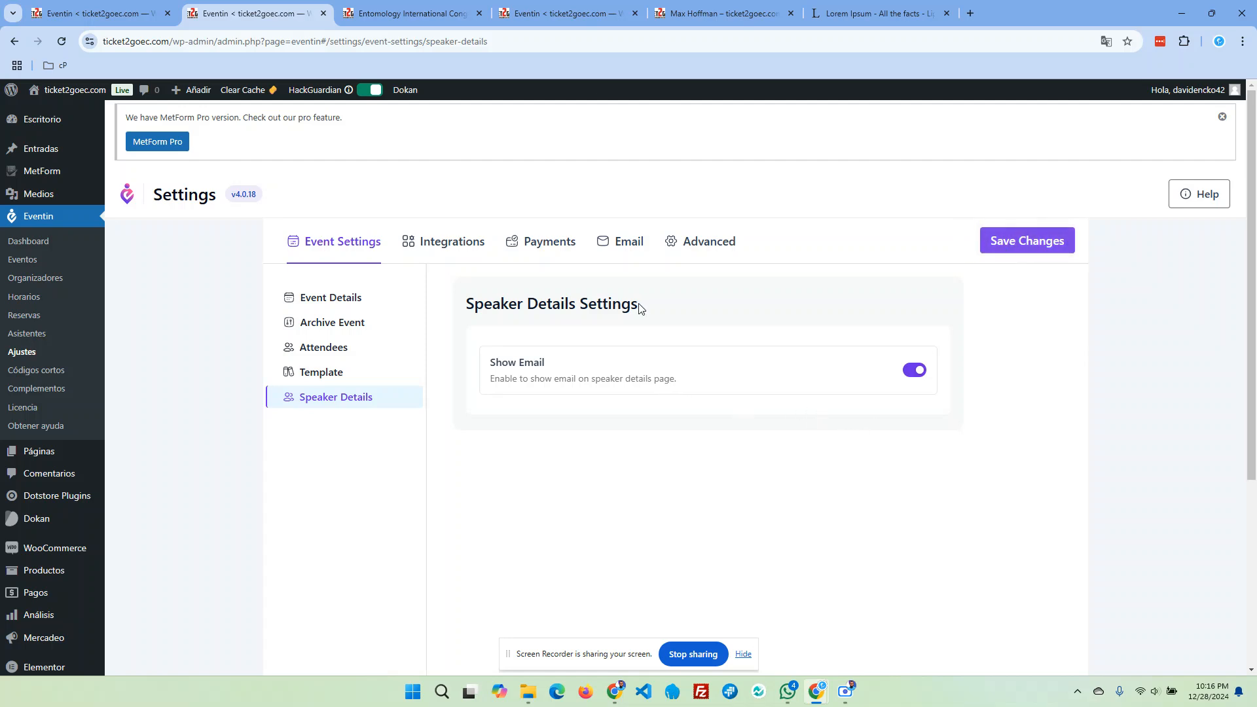
Reload the speaker's public profile page and check whether the email is displayed.
click(576, 13)
click(717, 13)
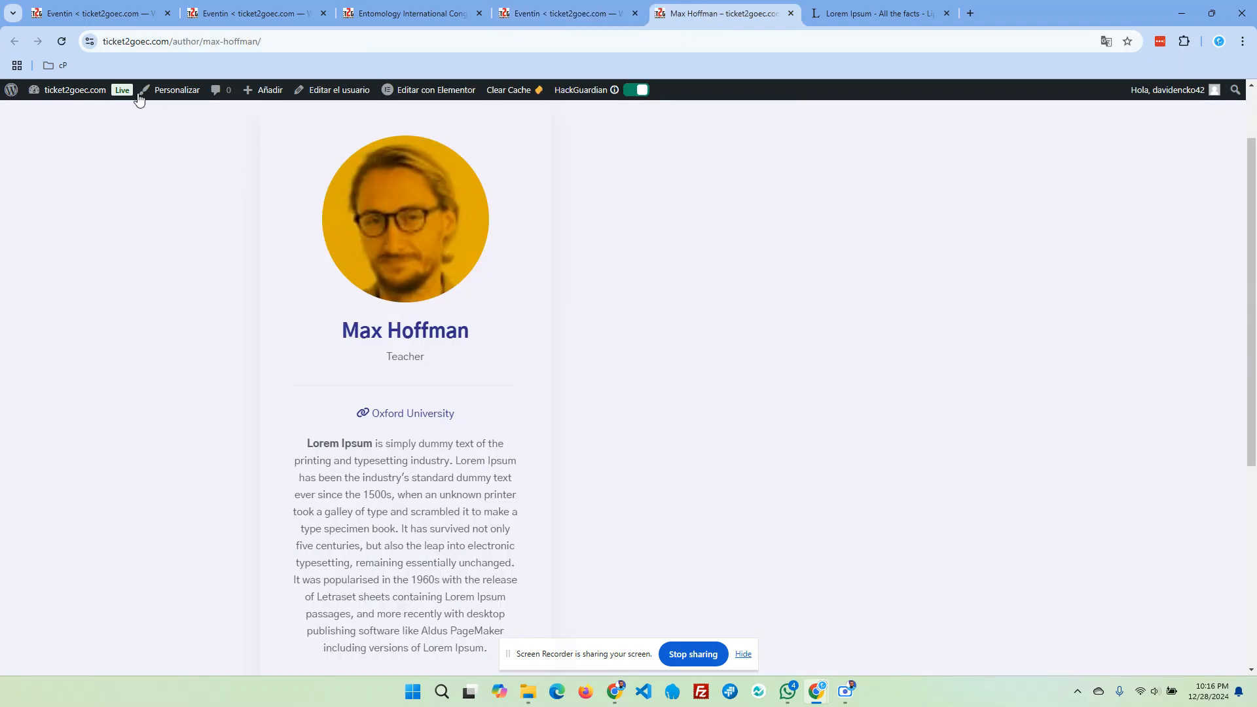
click(61, 42)
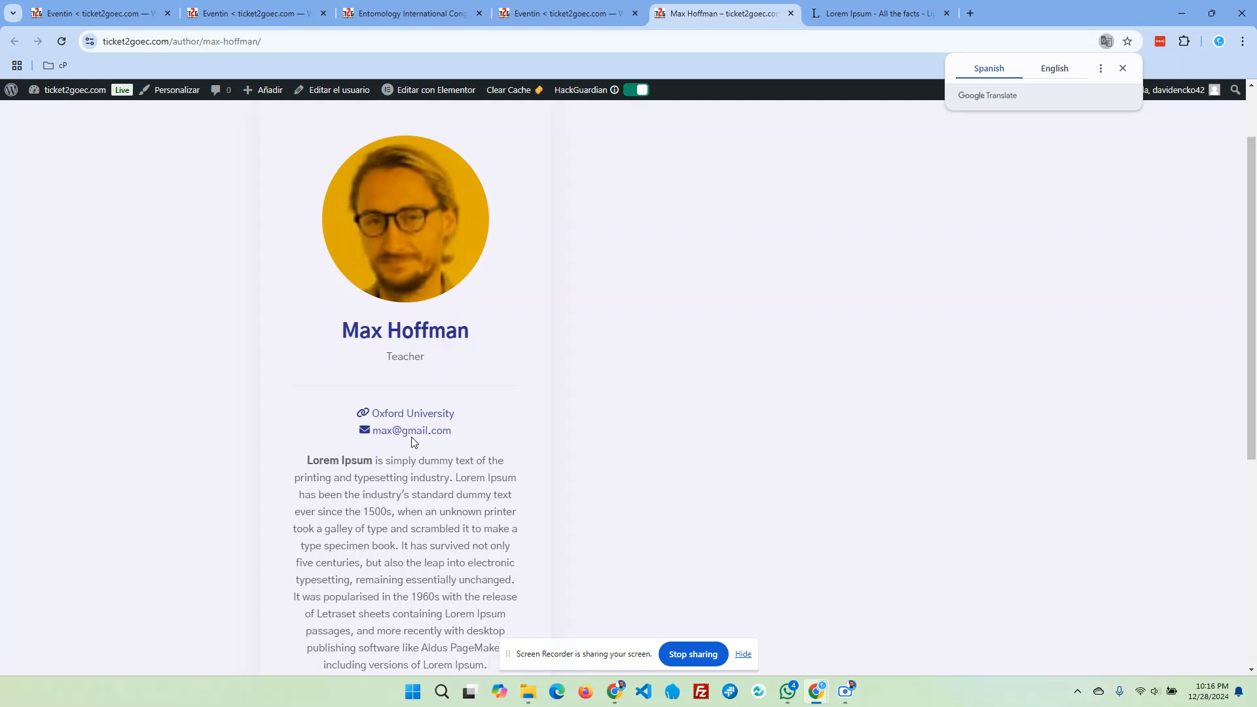
click(570, 10)
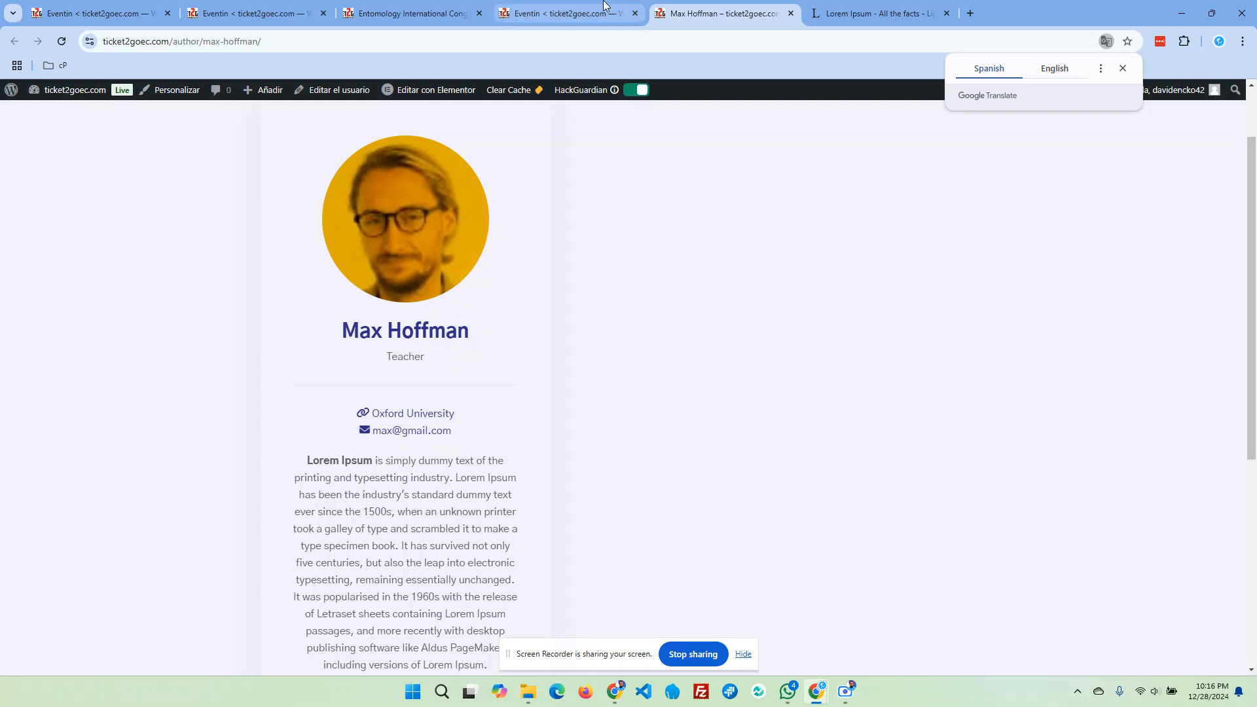
Enable Google Map in the Integrations settings without entering an API key, and view the Google Meet integration option.
click(256, 13)
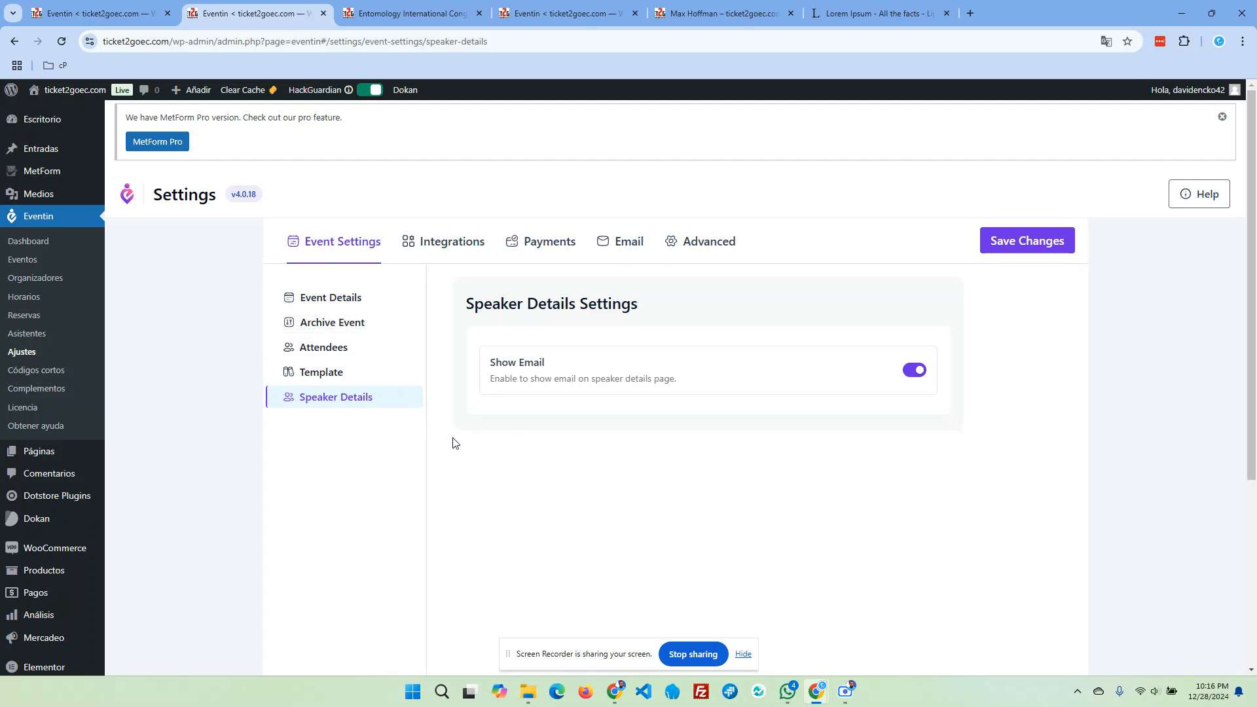
click(471, 253)
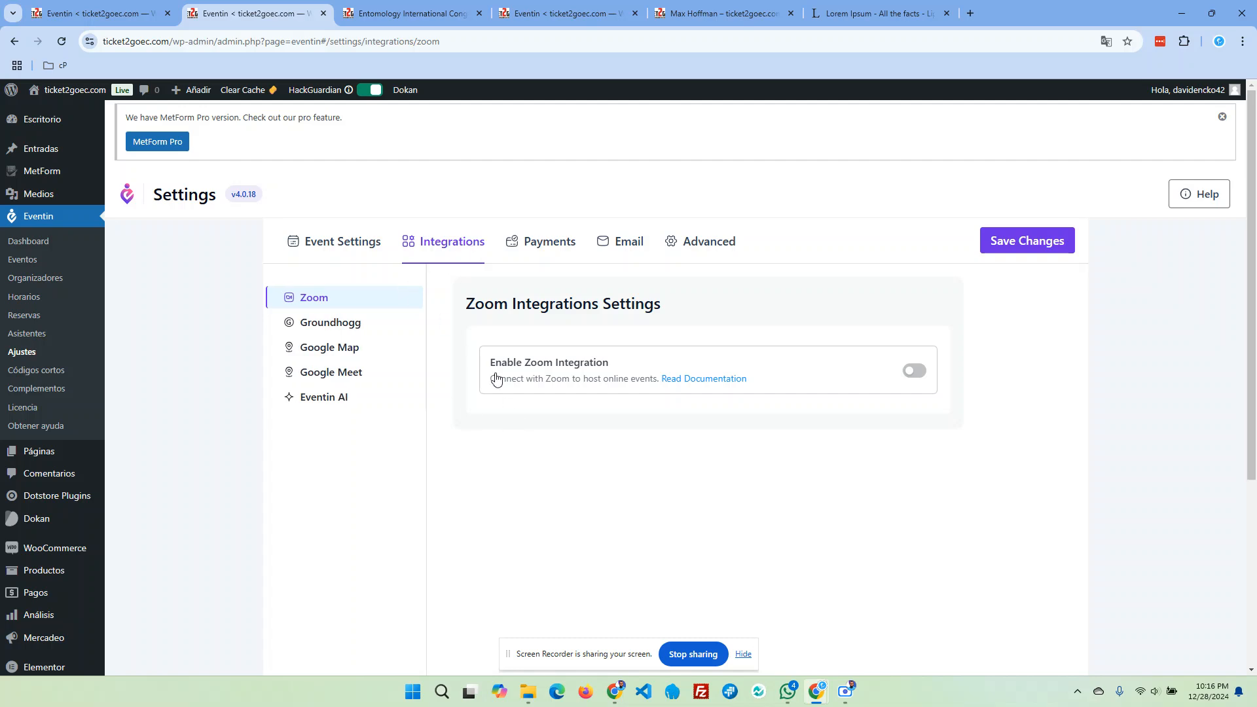
click(369, 361)
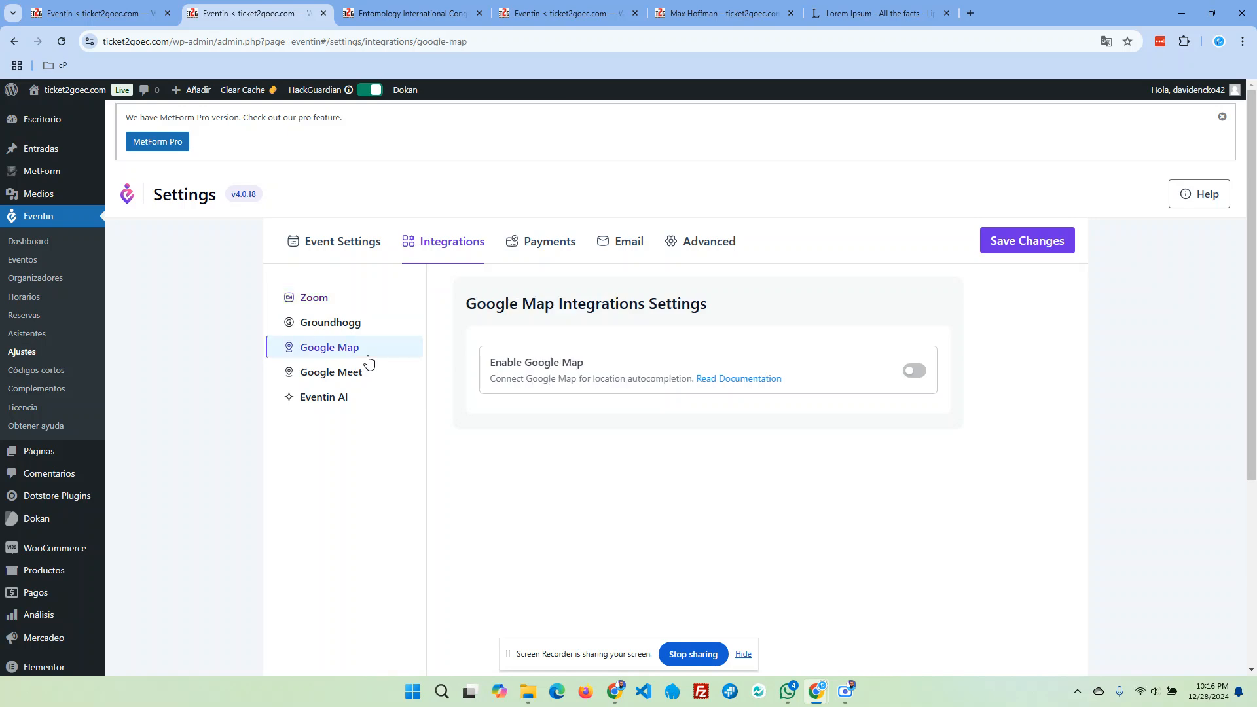
click(918, 374)
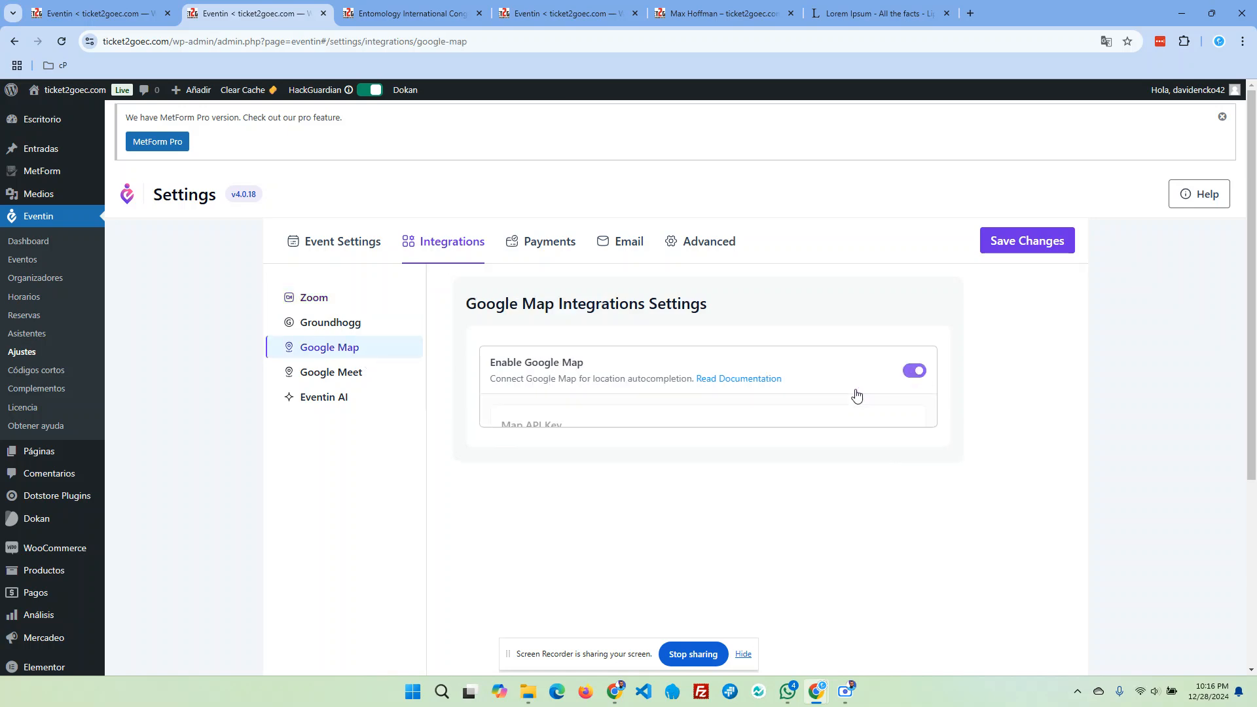
click(597, 457)
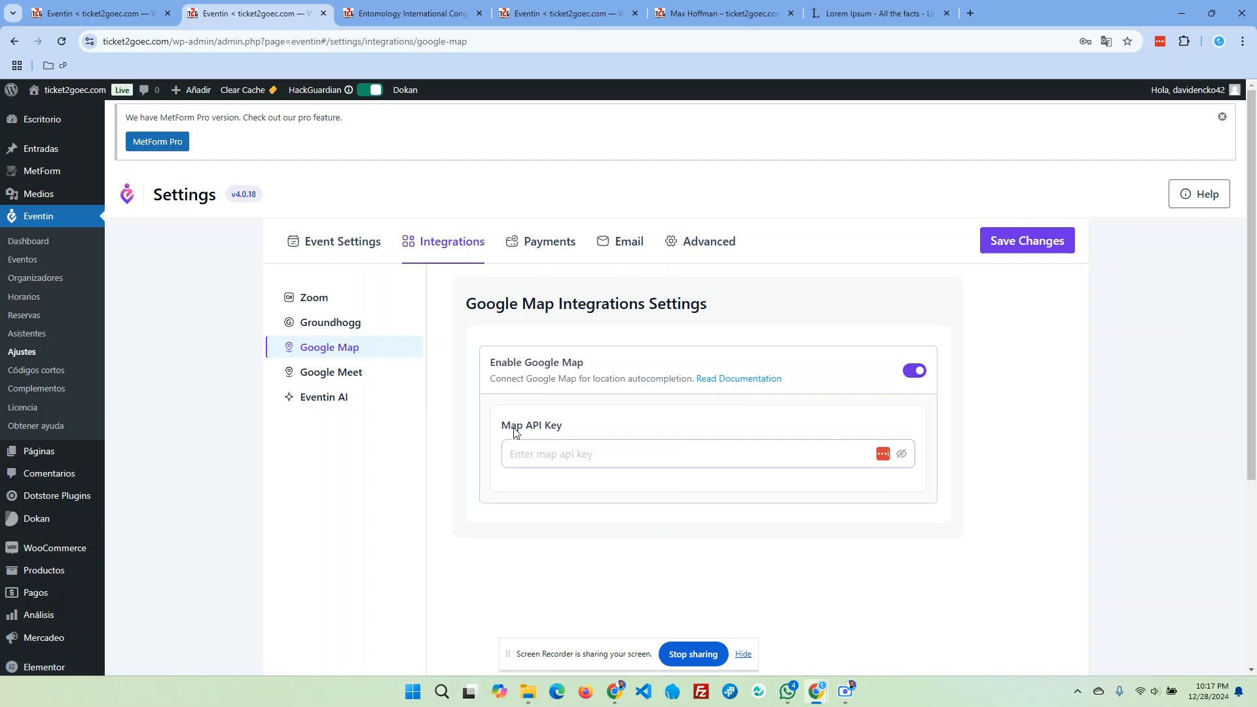
click(359, 389)
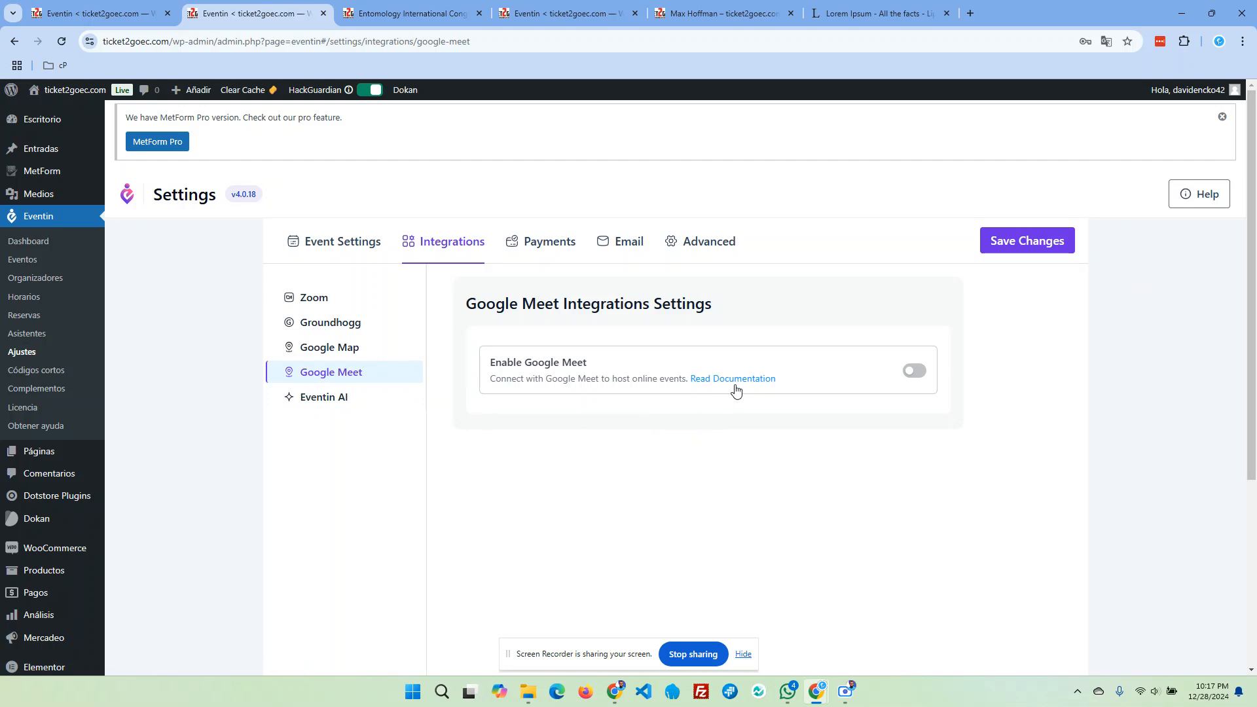
Open the Payments settings, switch WooCommerce off and on again to compare the payment methods, and examine its options.
click(532, 258)
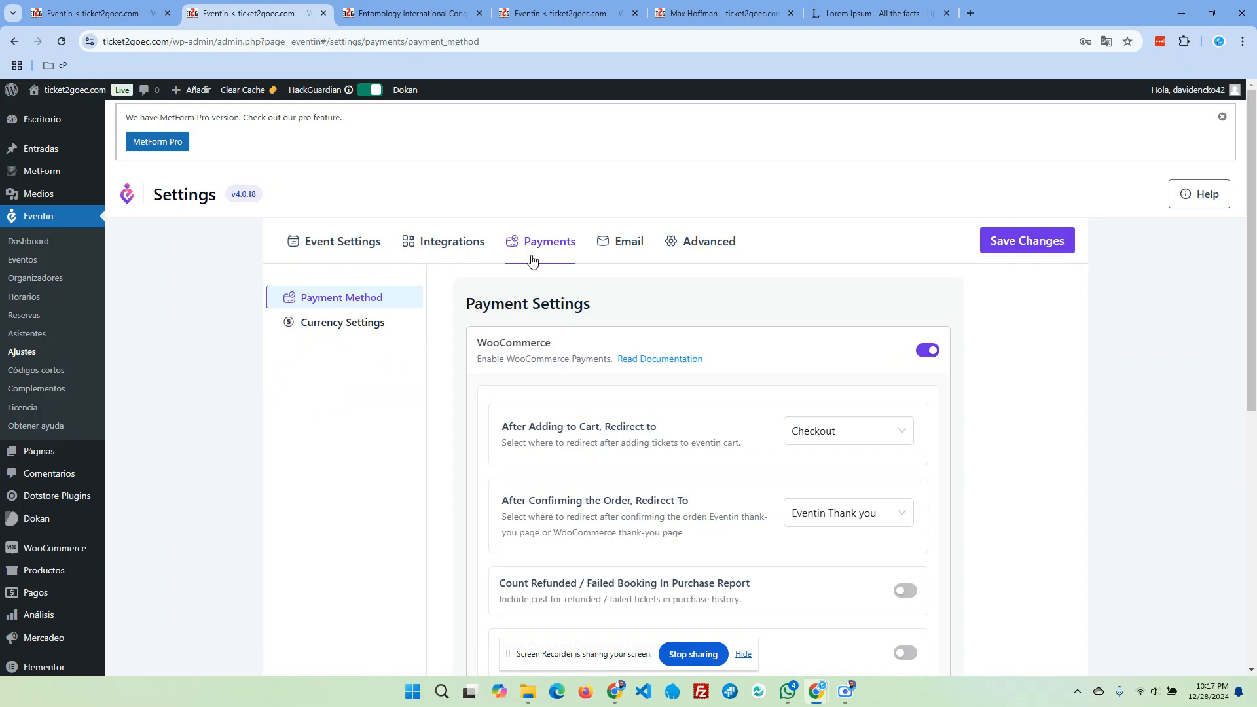
scroll(719, 323, down, 1)
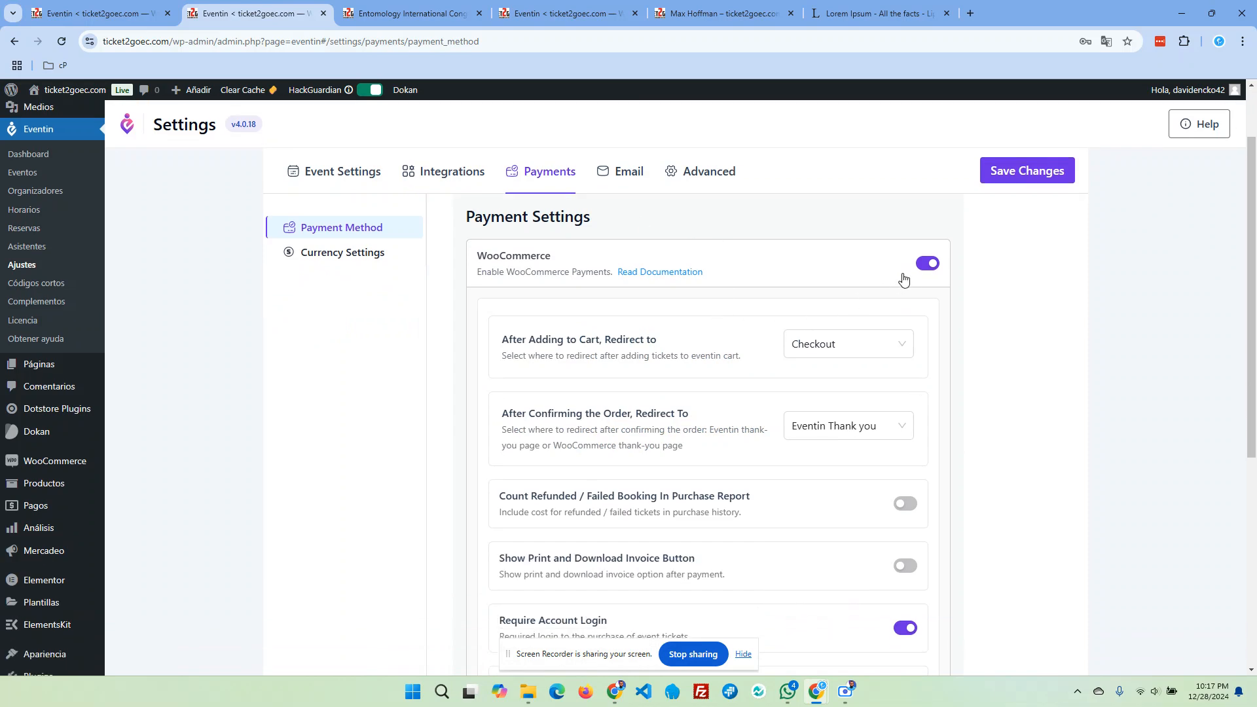
click(924, 264)
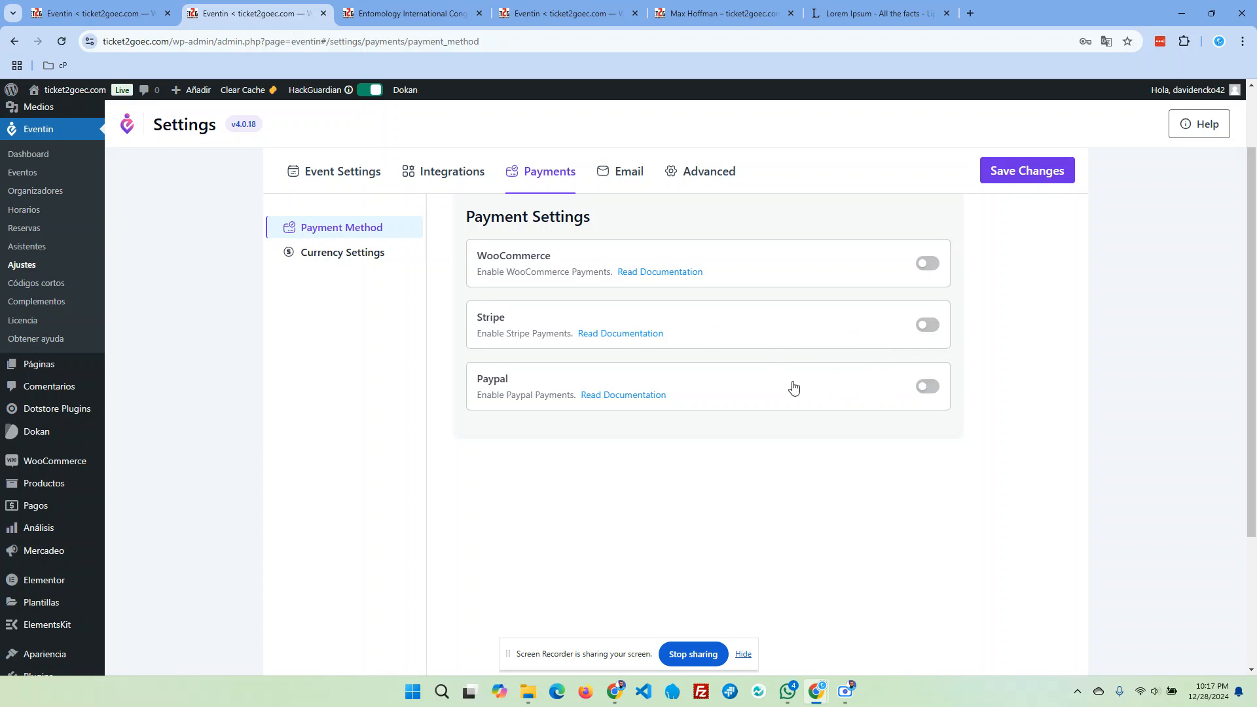
click(923, 273)
scroll(887, 272, down, 1)
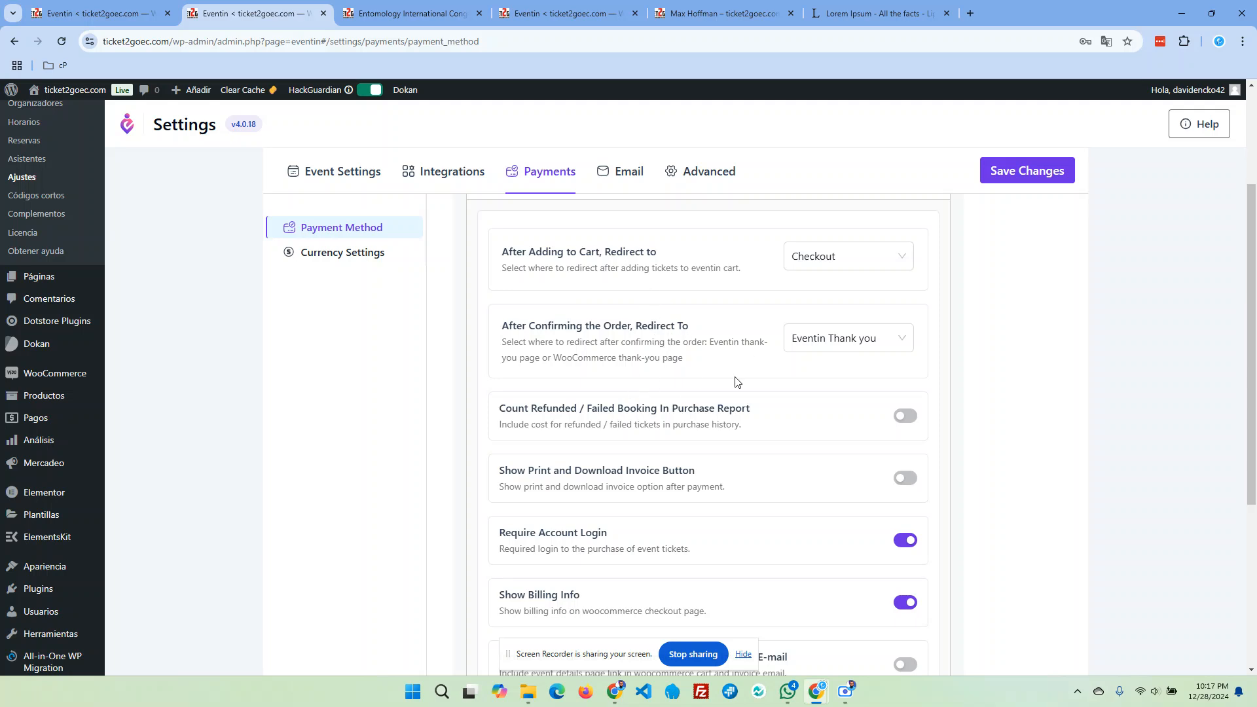
Examine the remaining WooCommerce payment options, including the payment statuses that can trigger ticket confirmation.
scroll(679, 391, down, 1)
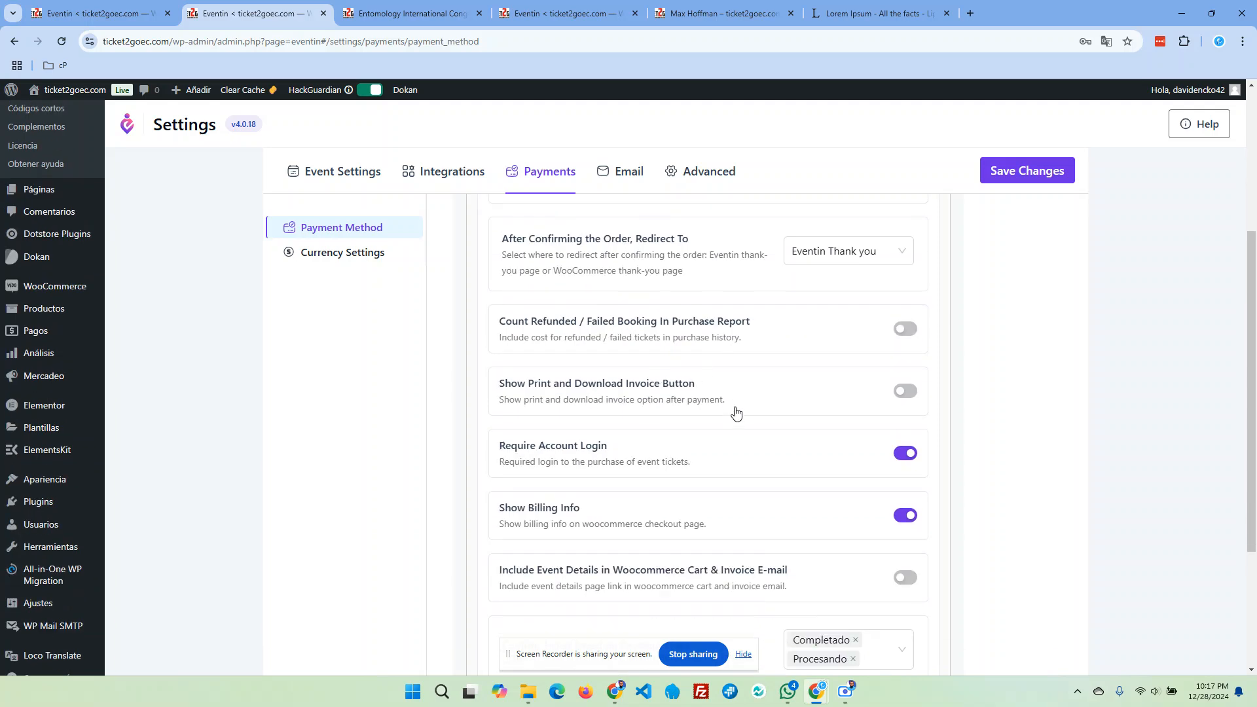
scroll(698, 454, down, 1)
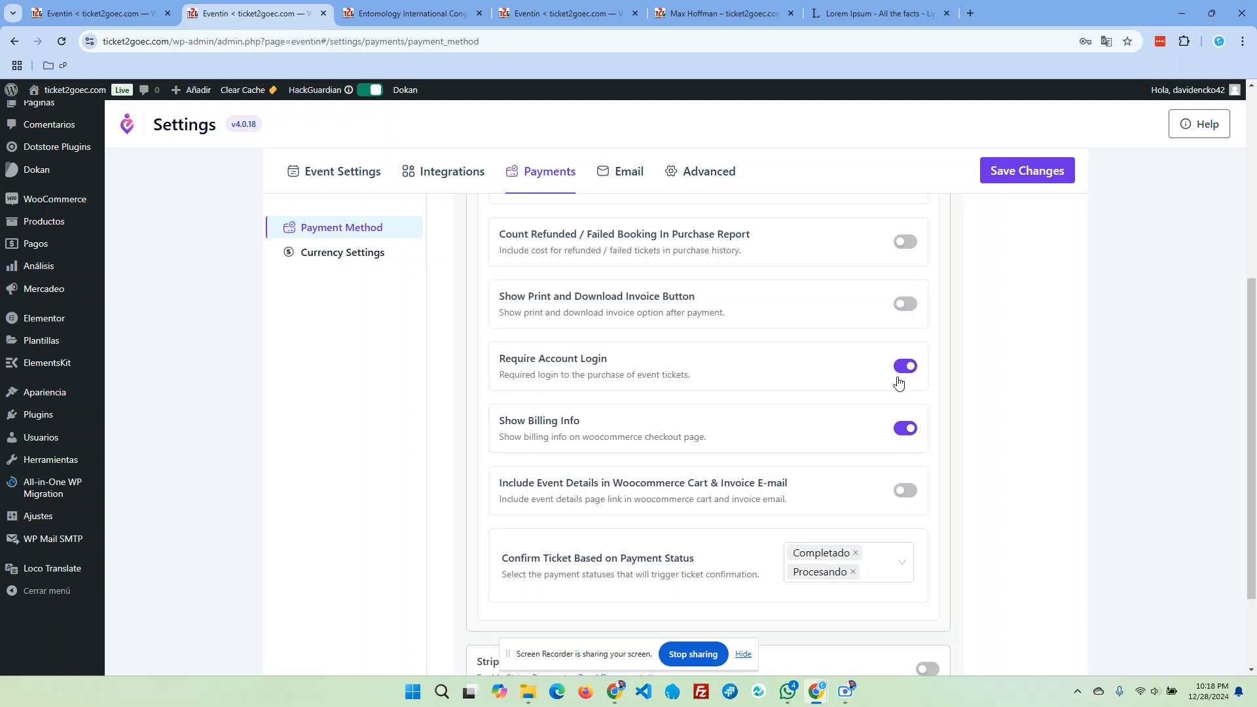
scroll(802, 426, down, 1)
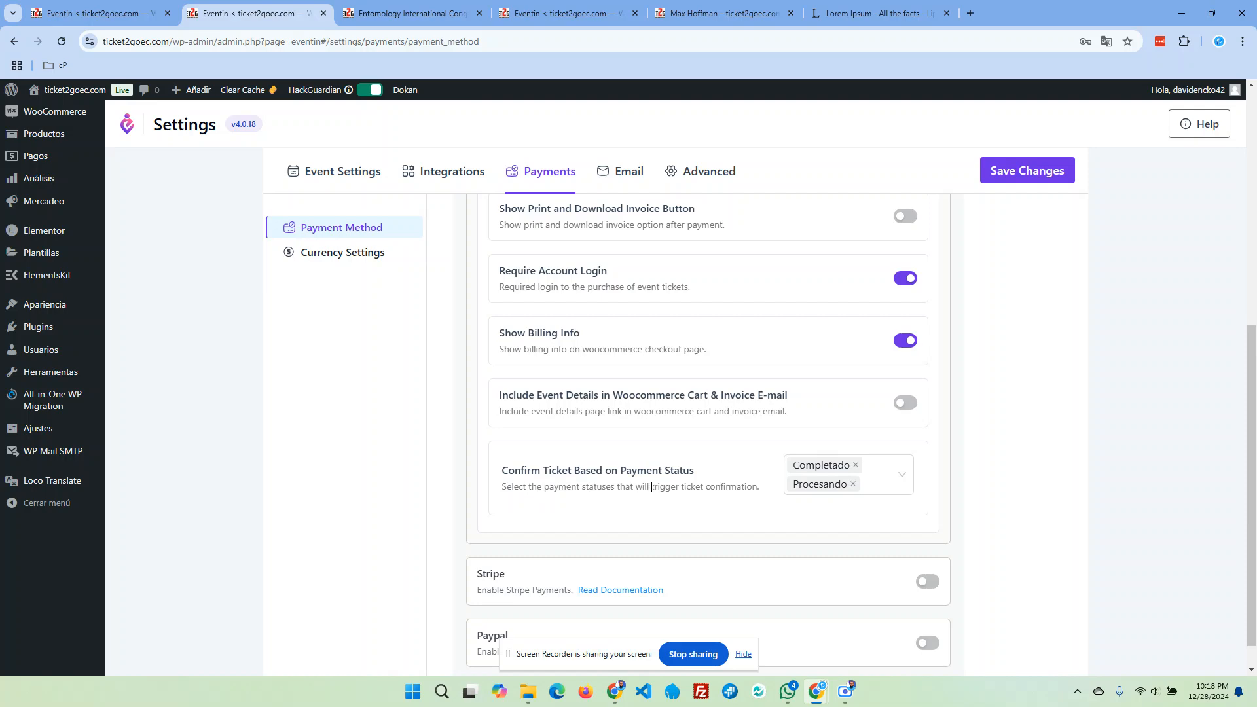
scroll(652, 484, up, 7)
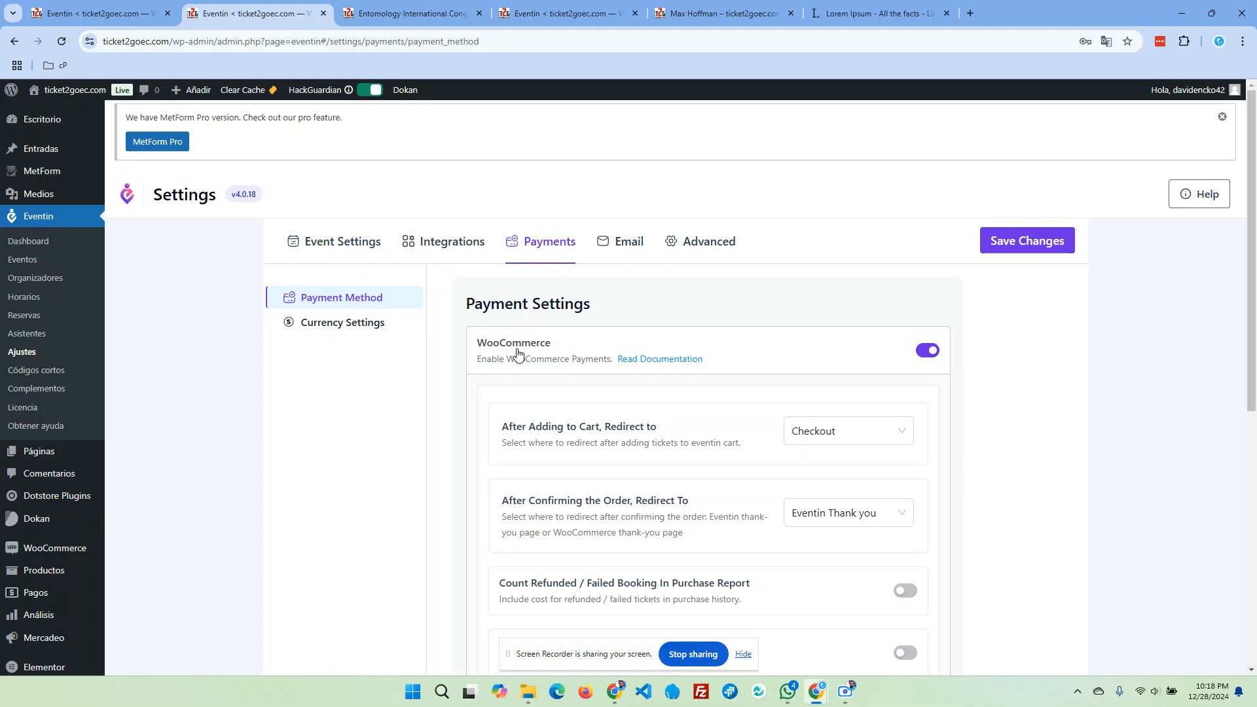
scroll(622, 413, down, 5)
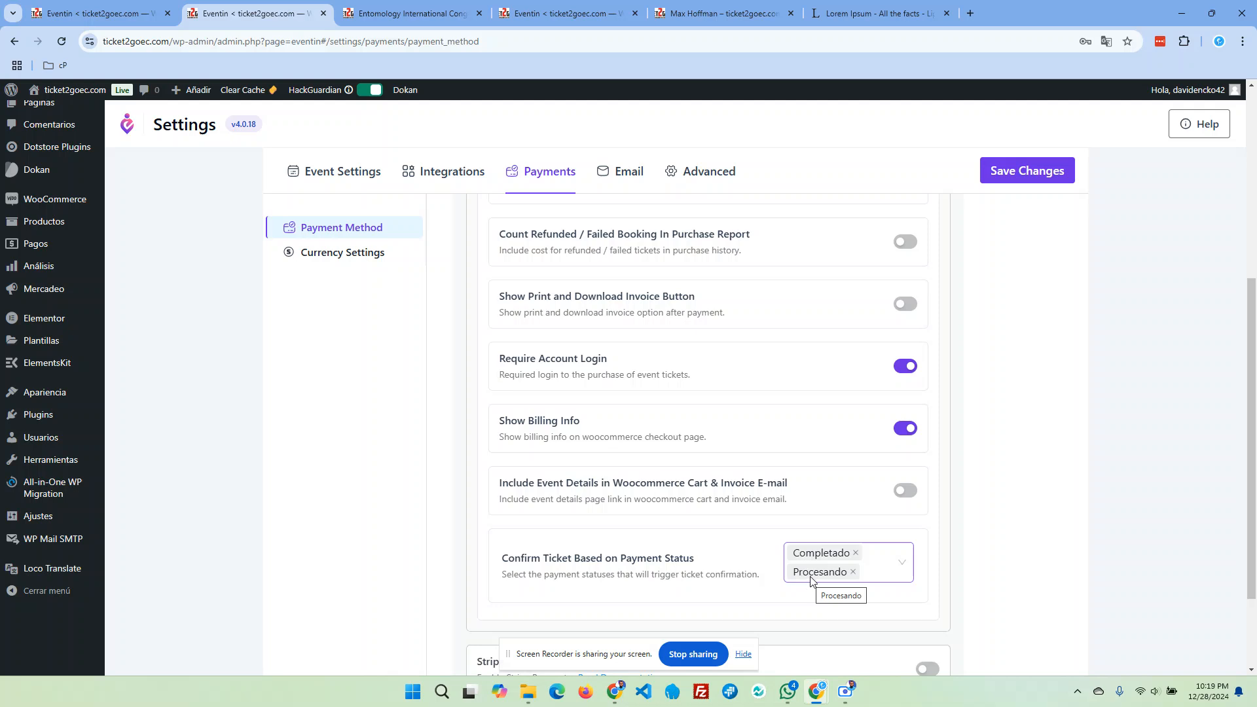
click(873, 561)
scroll(840, 467, down, 1)
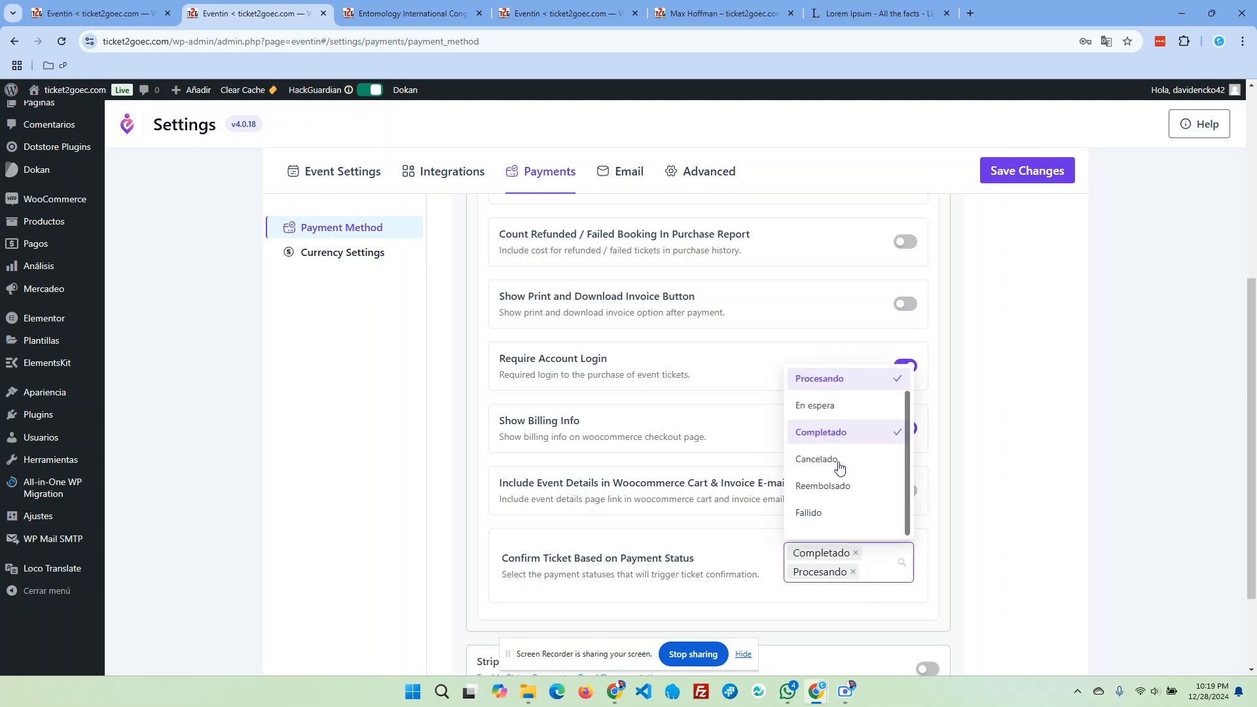
scroll(837, 488, down, 1)
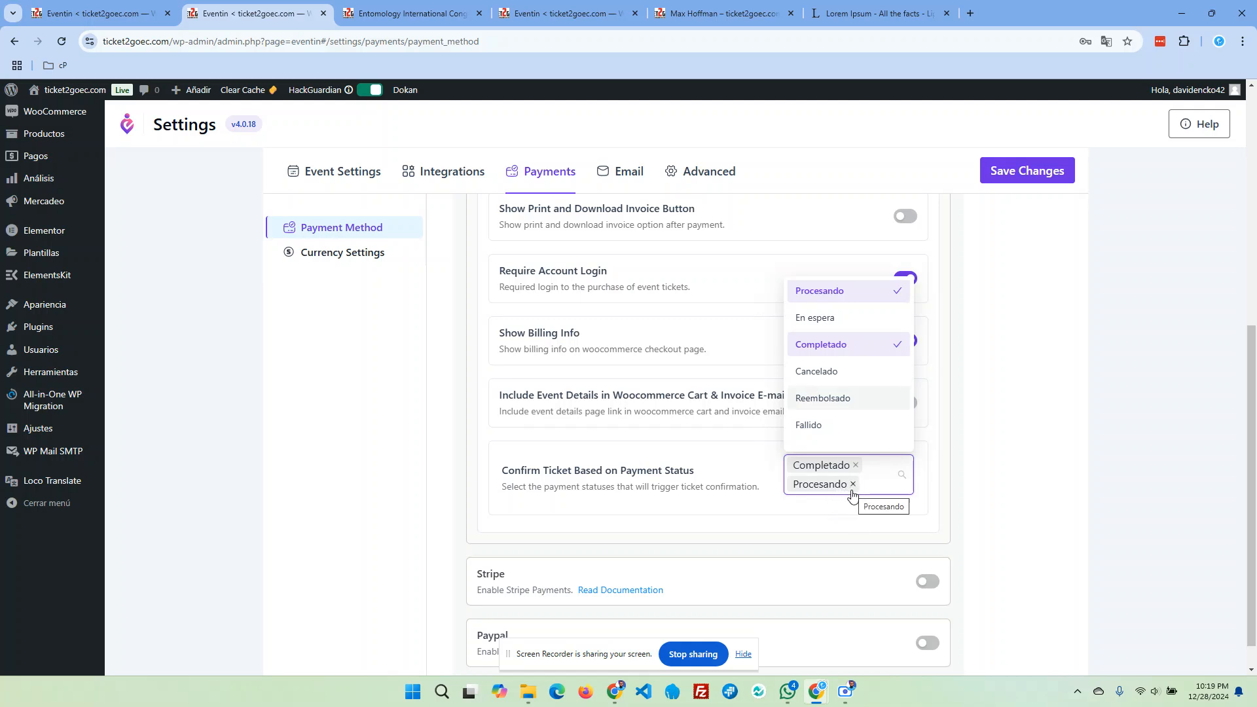
click(807, 520)
scroll(800, 519, up, 3)
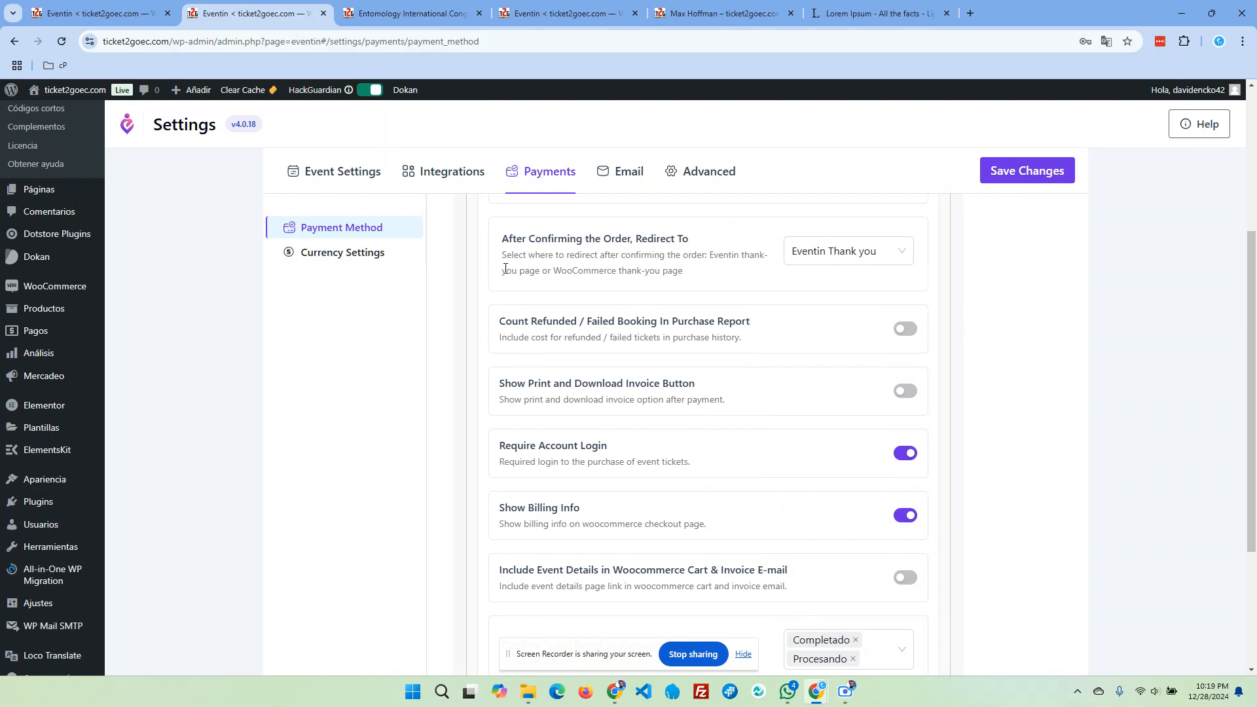
Open the Currency Settings and read the note on how WooCommerce payment affects them.
click(374, 254)
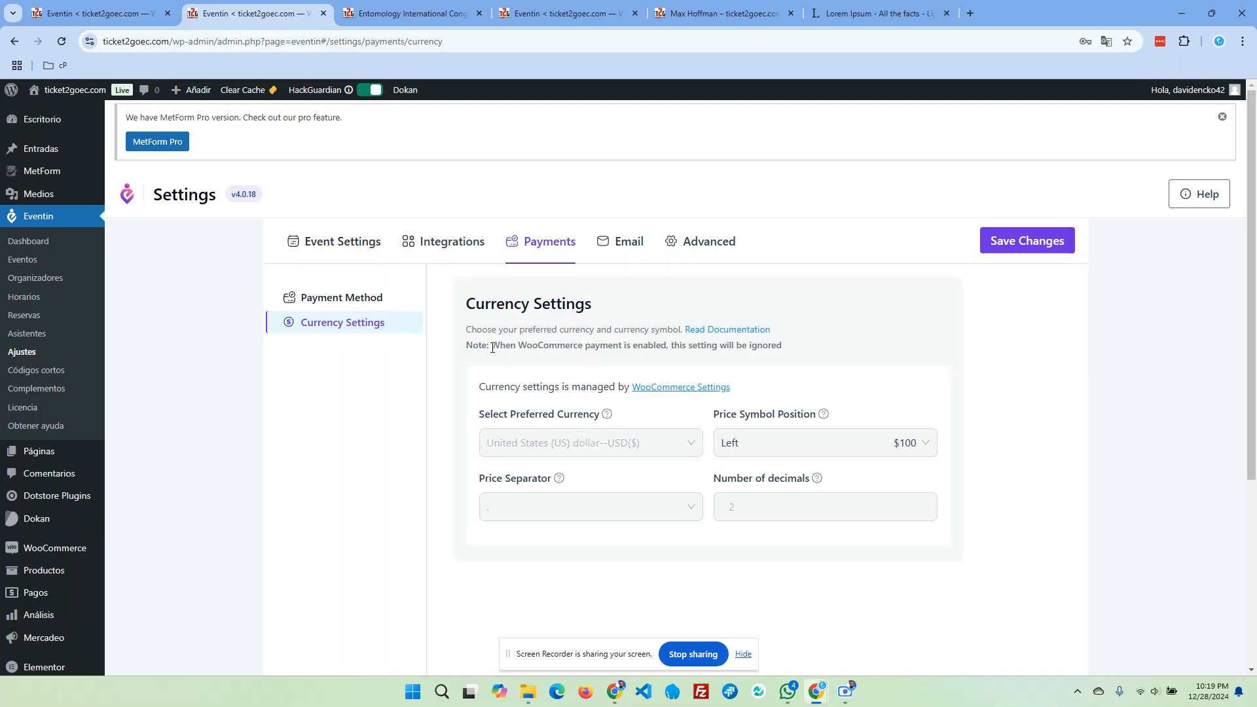
drag(493, 349, 780, 351)
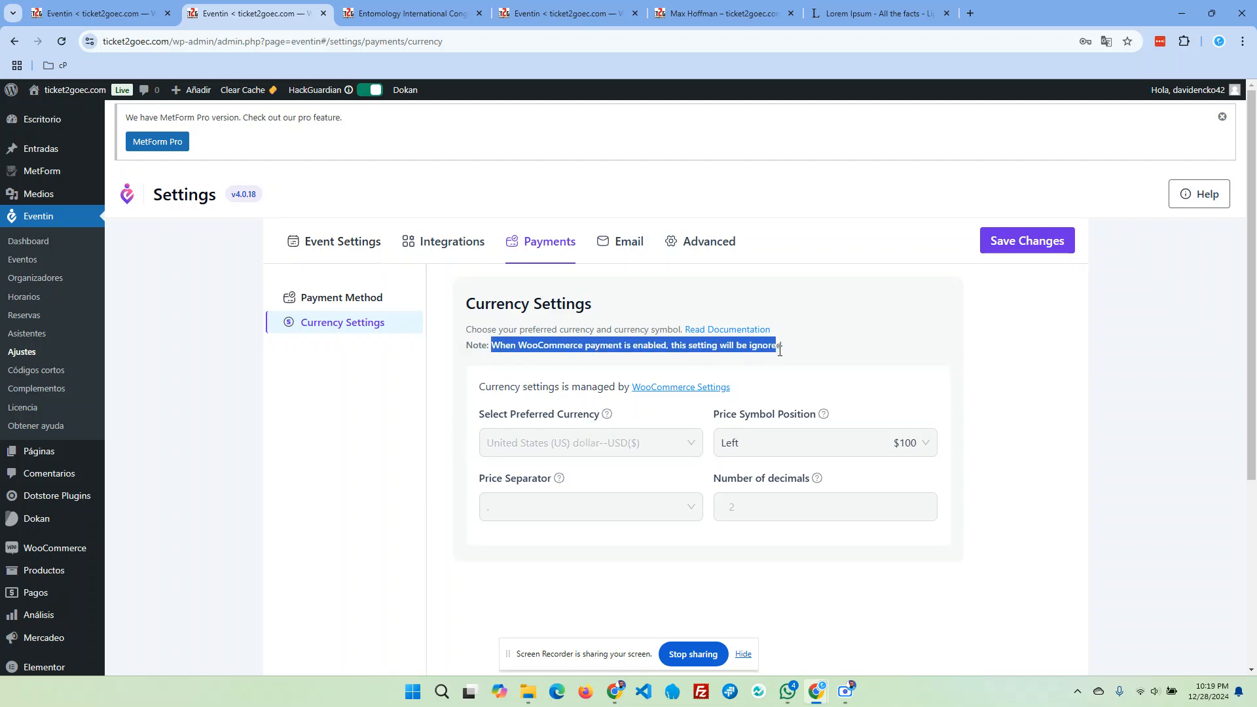
click(753, 395)
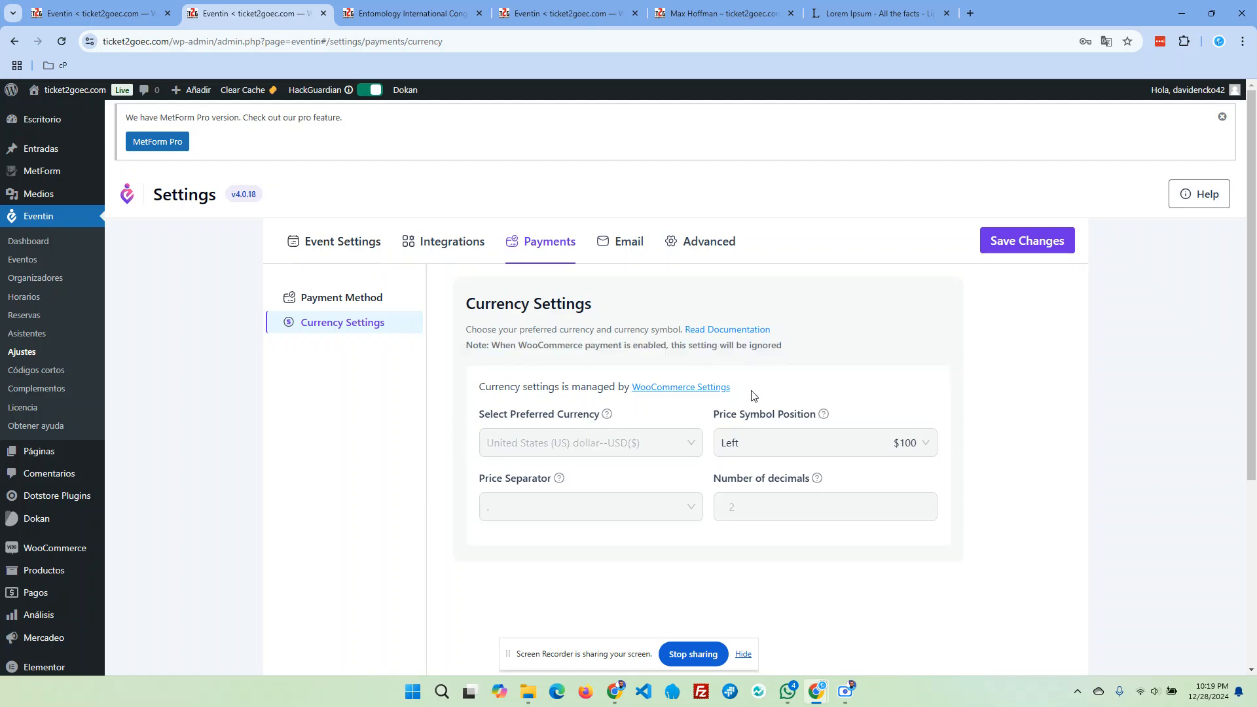
Review the Stripe and Paypal options under Payment Method and return to the Currency Settings.
click(379, 305)
scroll(589, 497, down, 6)
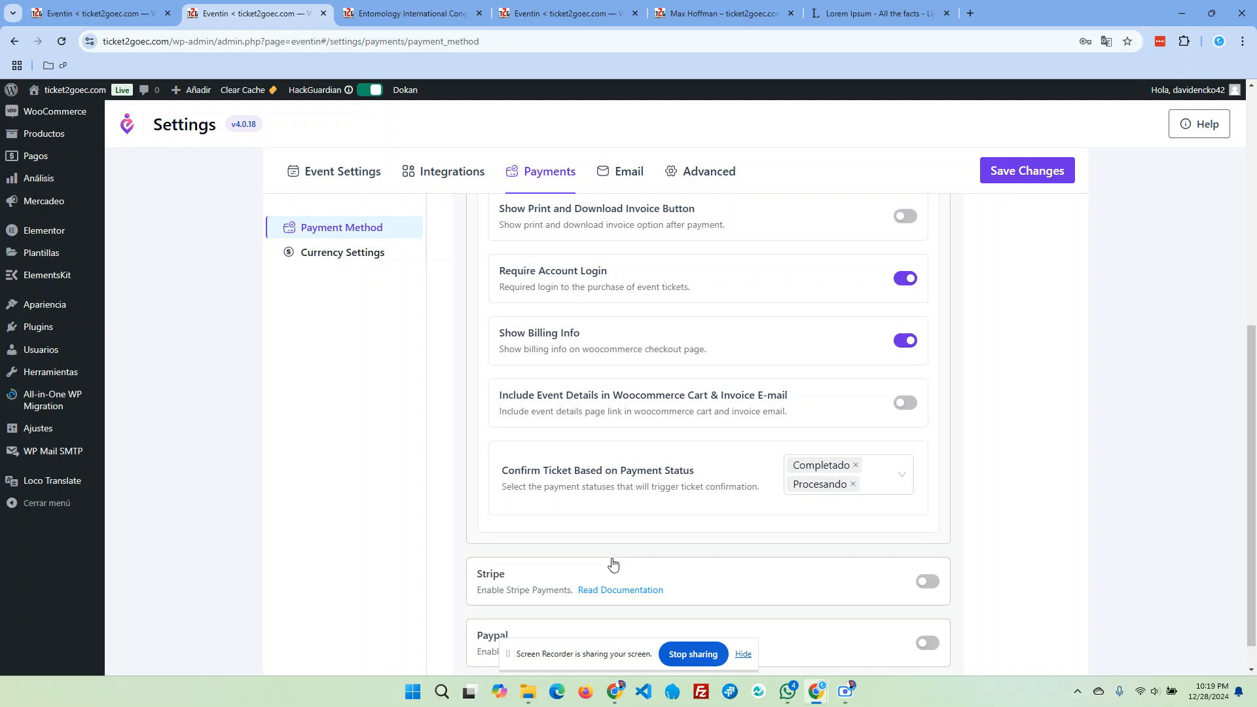
scroll(538, 536, down, 1)
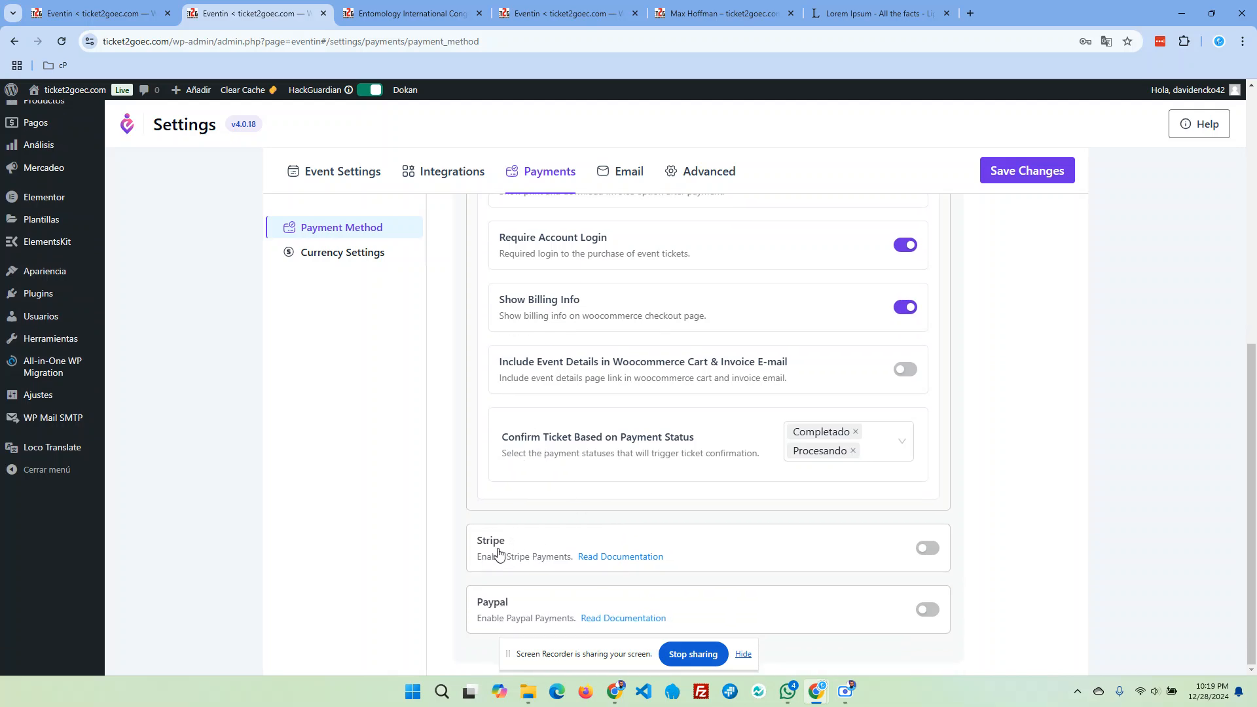
scroll(366, 373, up, 3)
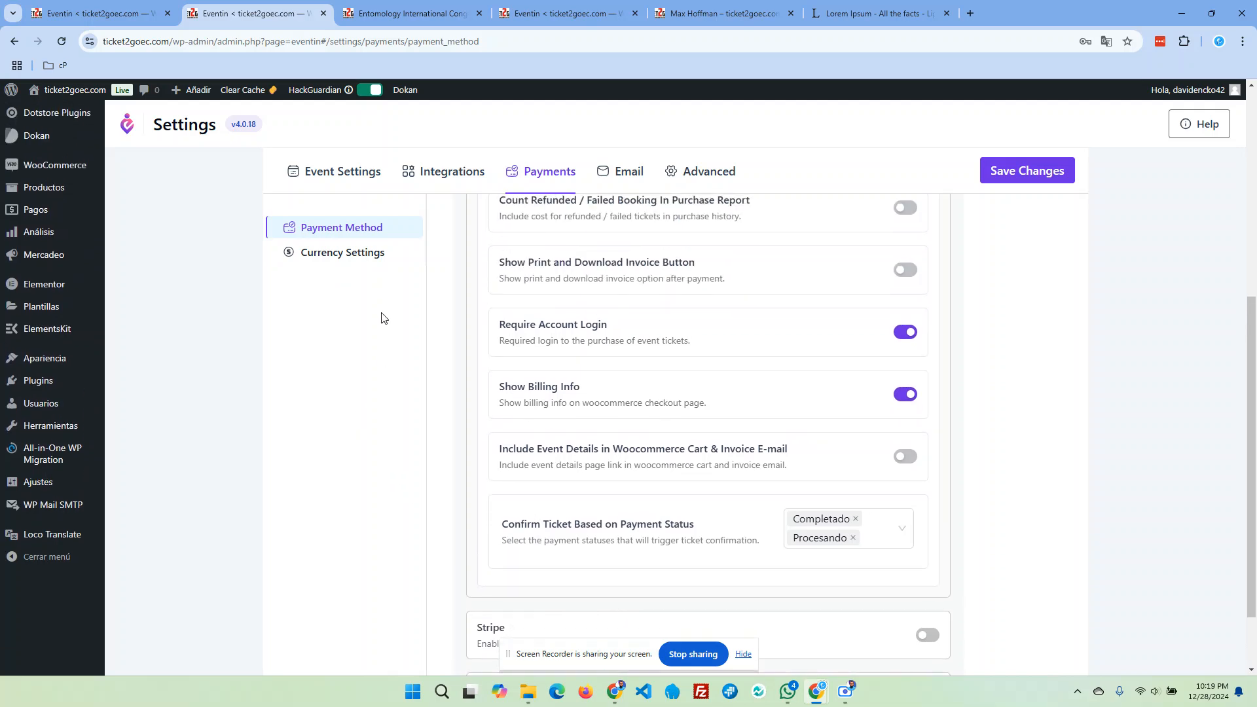
click(358, 256)
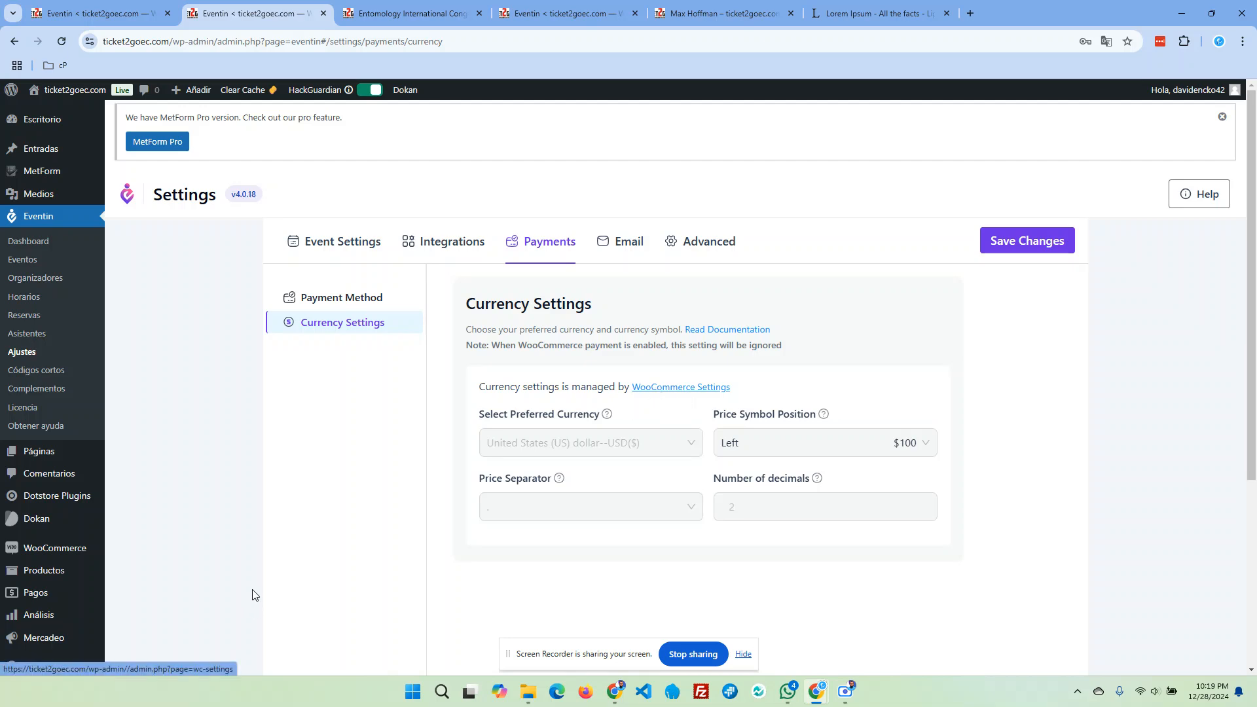
mouse_move(62, 555)
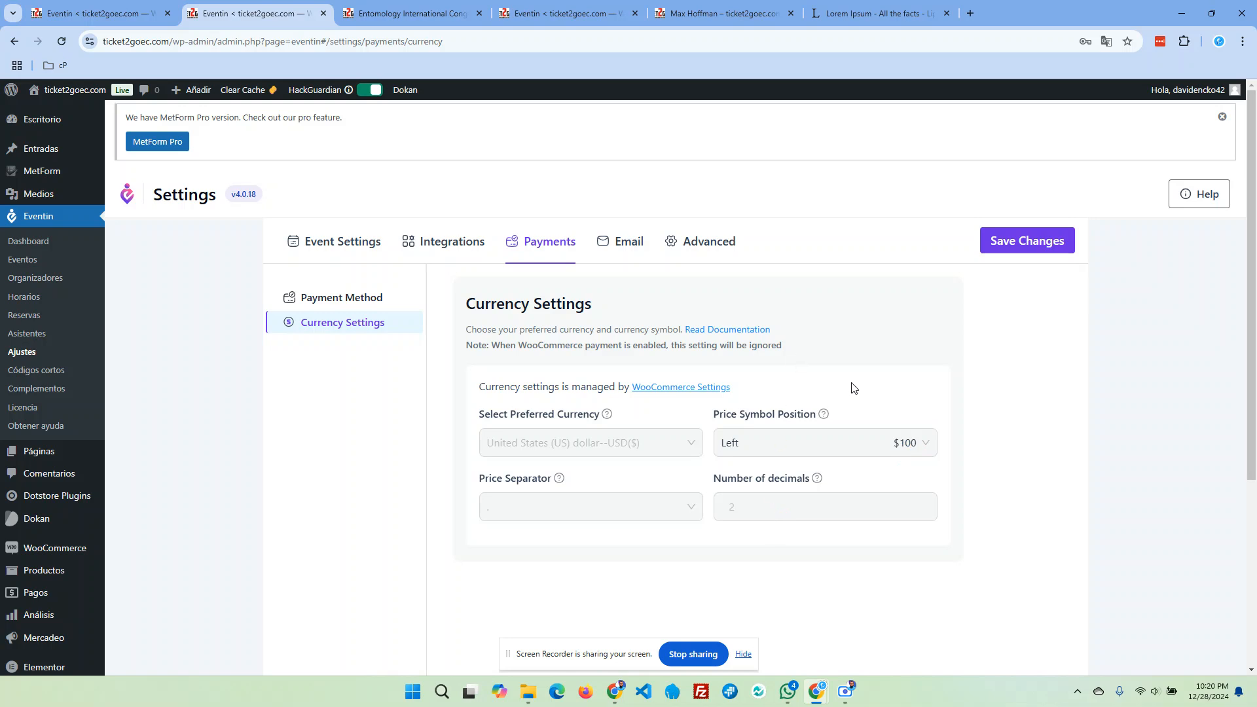
Open the Email settings and switch Purchase Confirmation Email off and on again.
click(630, 253)
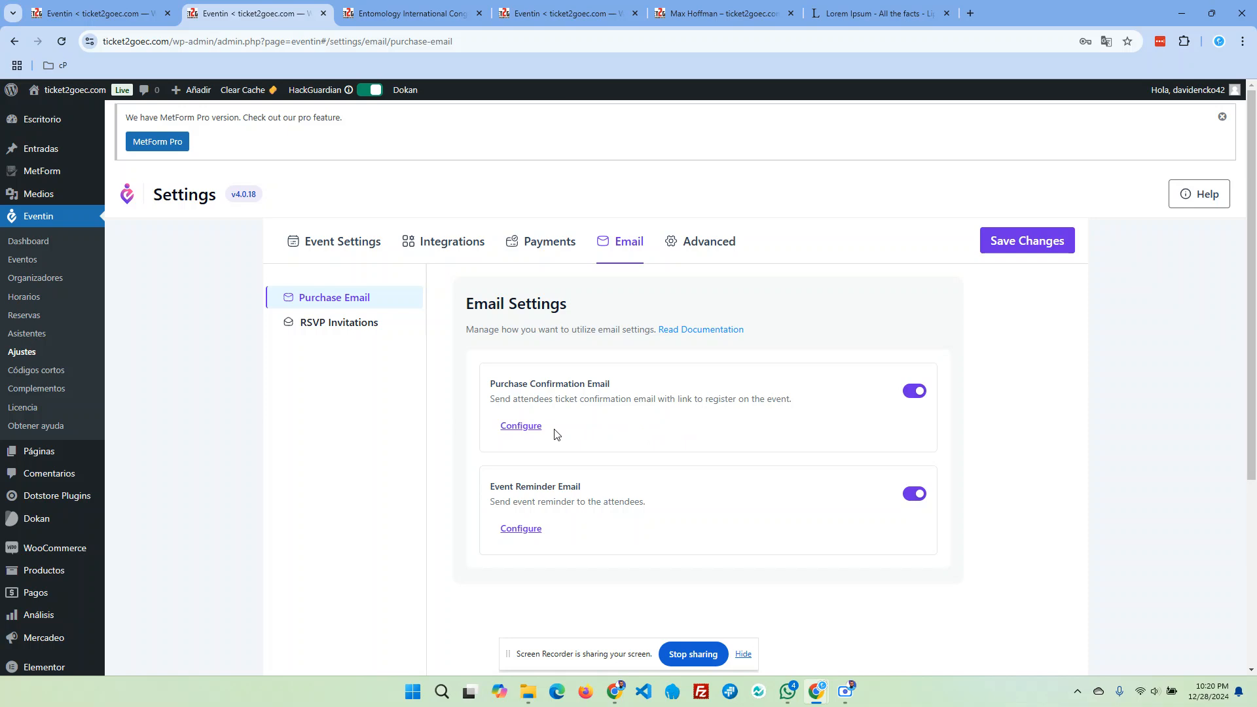
click(519, 426)
click(922, 398)
click(916, 393)
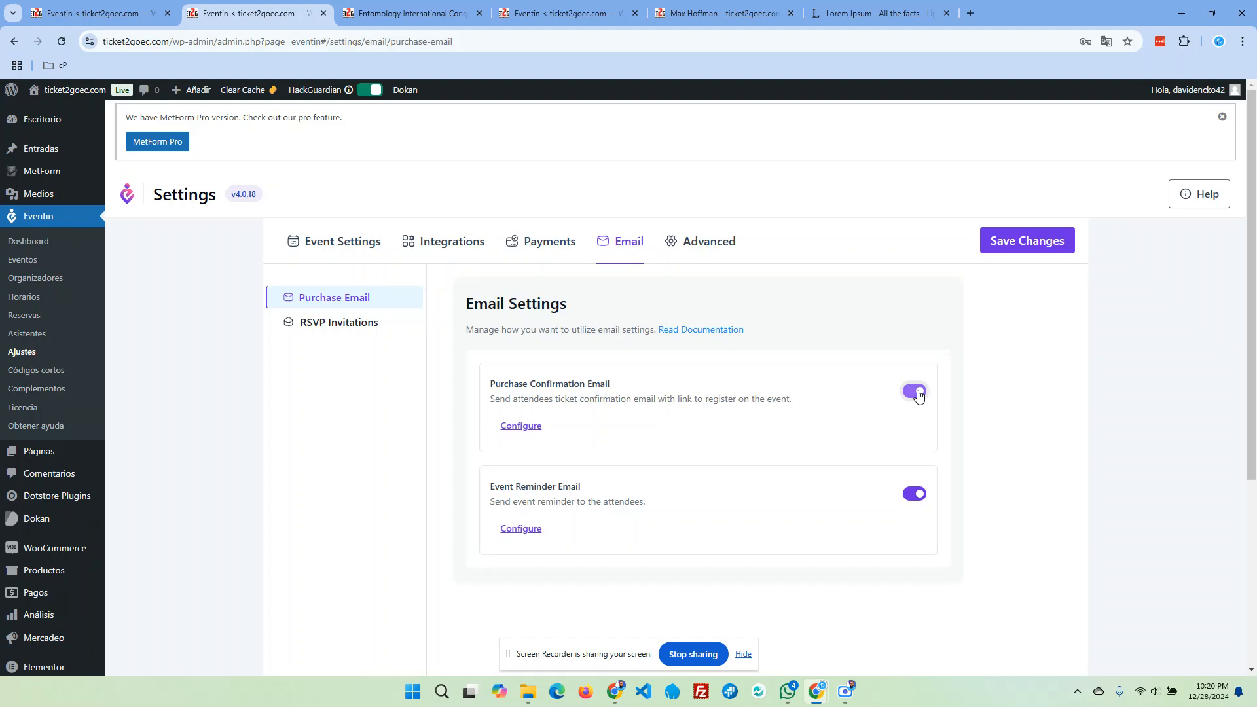
Open the Purchase Confirmation Email configuration and examine the sender address in the From Email field.
click(521, 427)
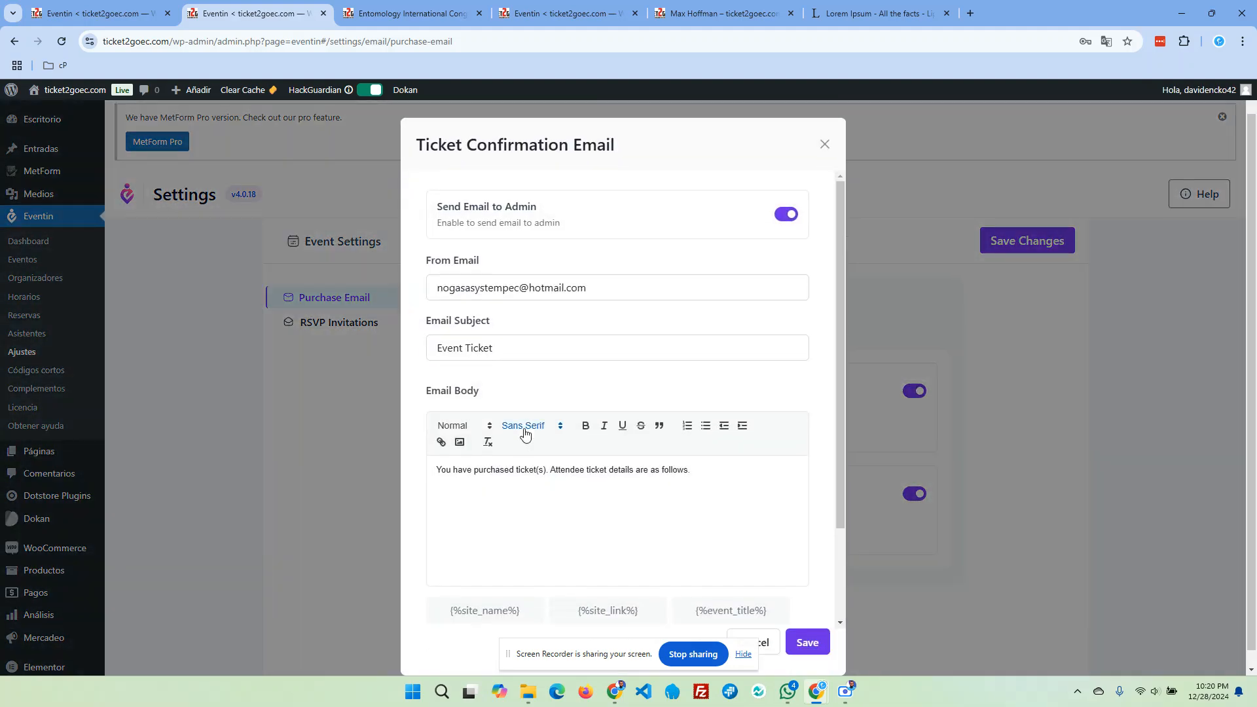
click(470, 293)
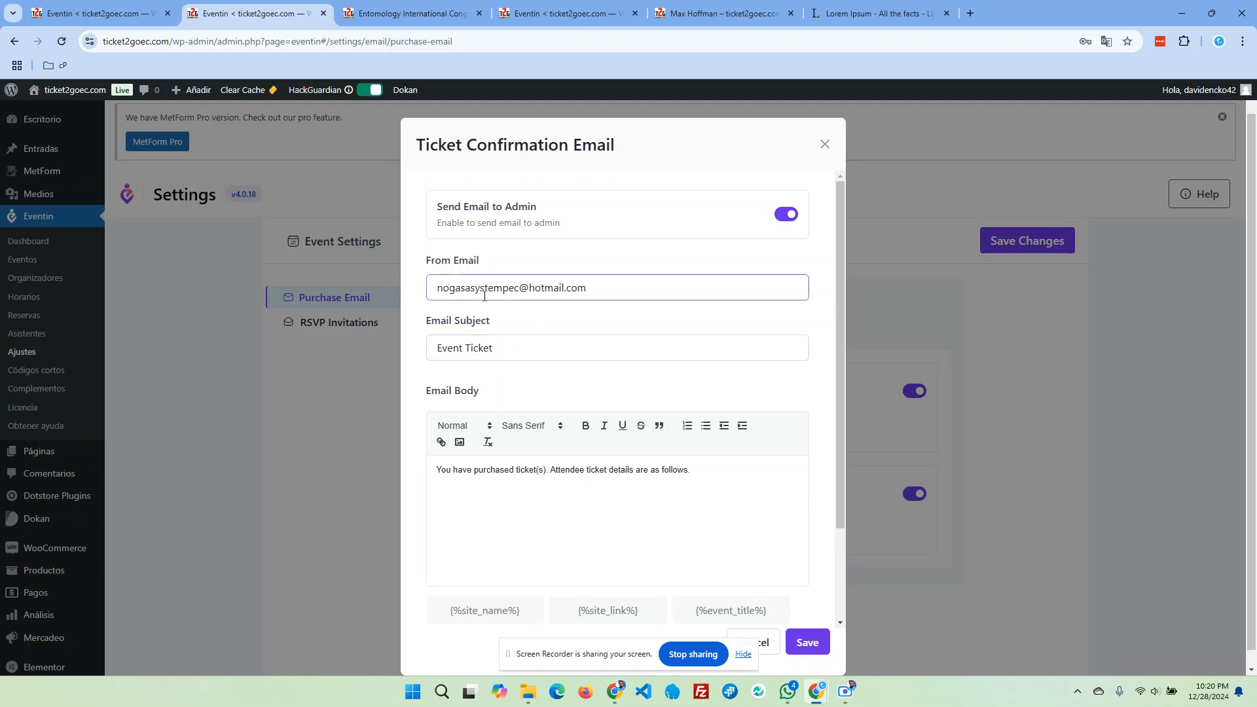
drag(437, 289, 629, 290)
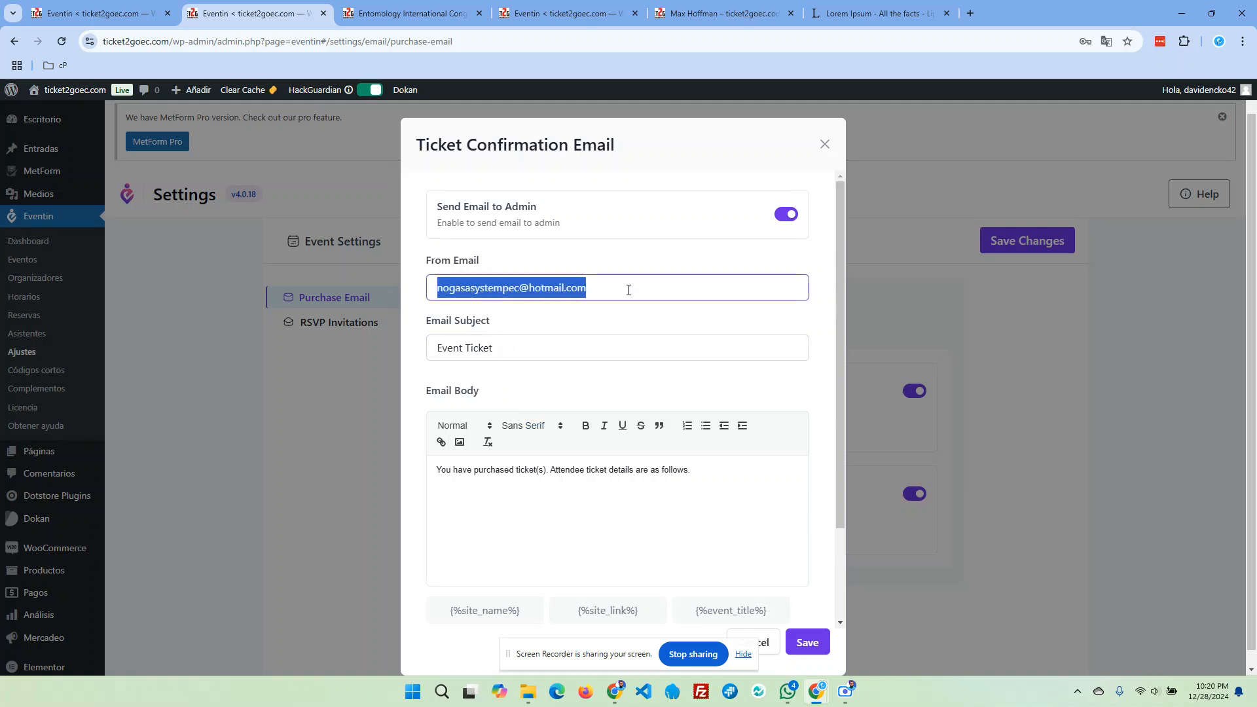
click(567, 289)
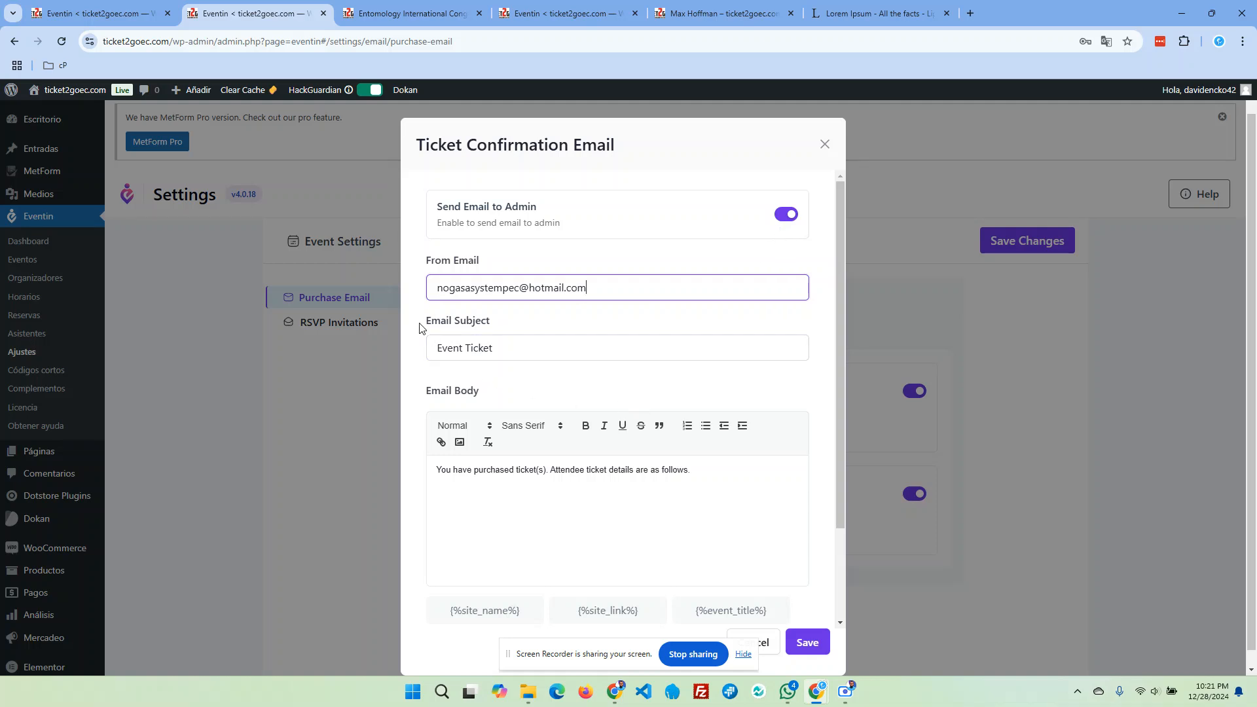
Try bold formatting on "Attendee ticket" in the Ticket Confirmation Email body.
scroll(493, 437, down, 1)
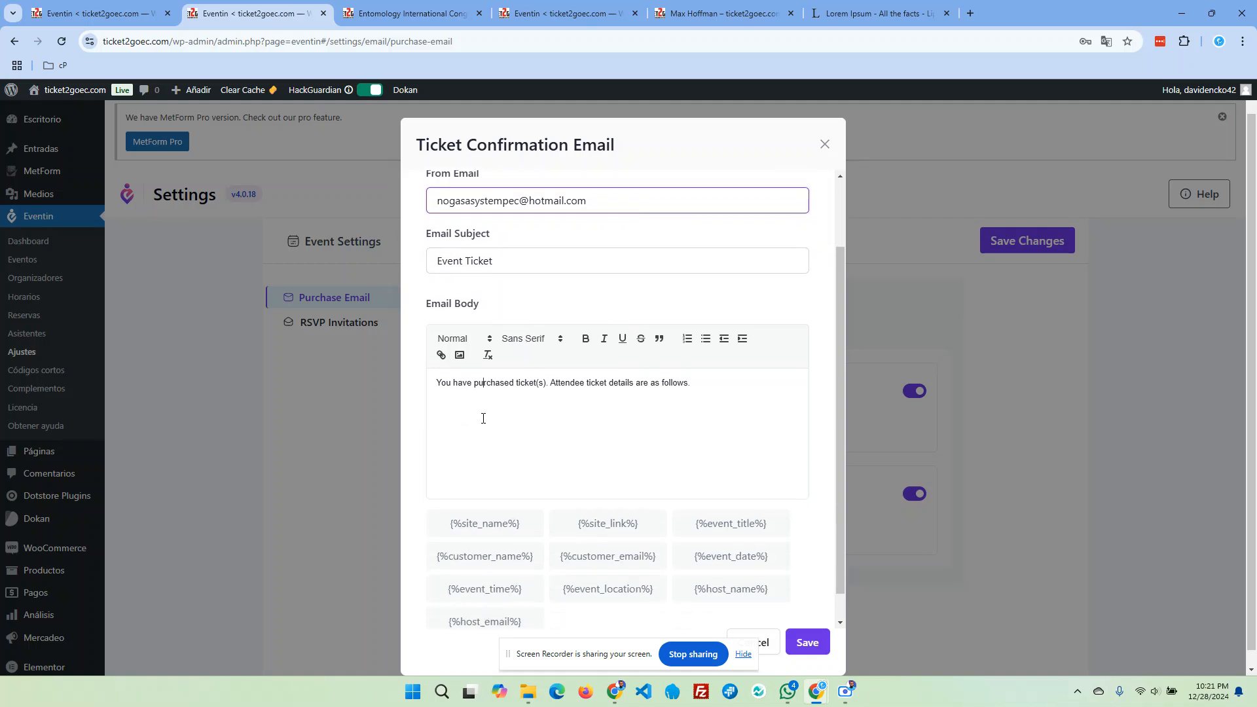
drag(673, 422, 541, 432)
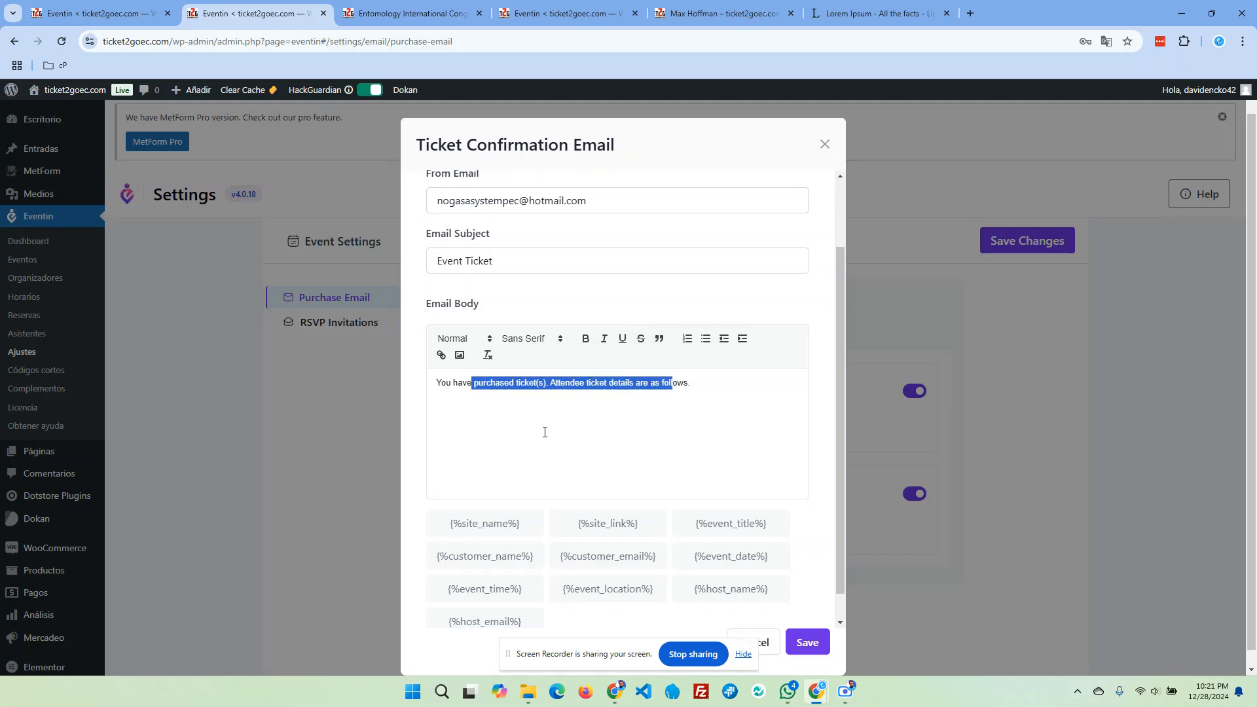
click(541, 432)
mouse_move(551, 383)
mouse_down()
mouse_move(608, 384)
mouse_move(573, 386)
mouse_up()
click(587, 340)
click(623, 433)
click(580, 420)
scroll(589, 458, down, 1)
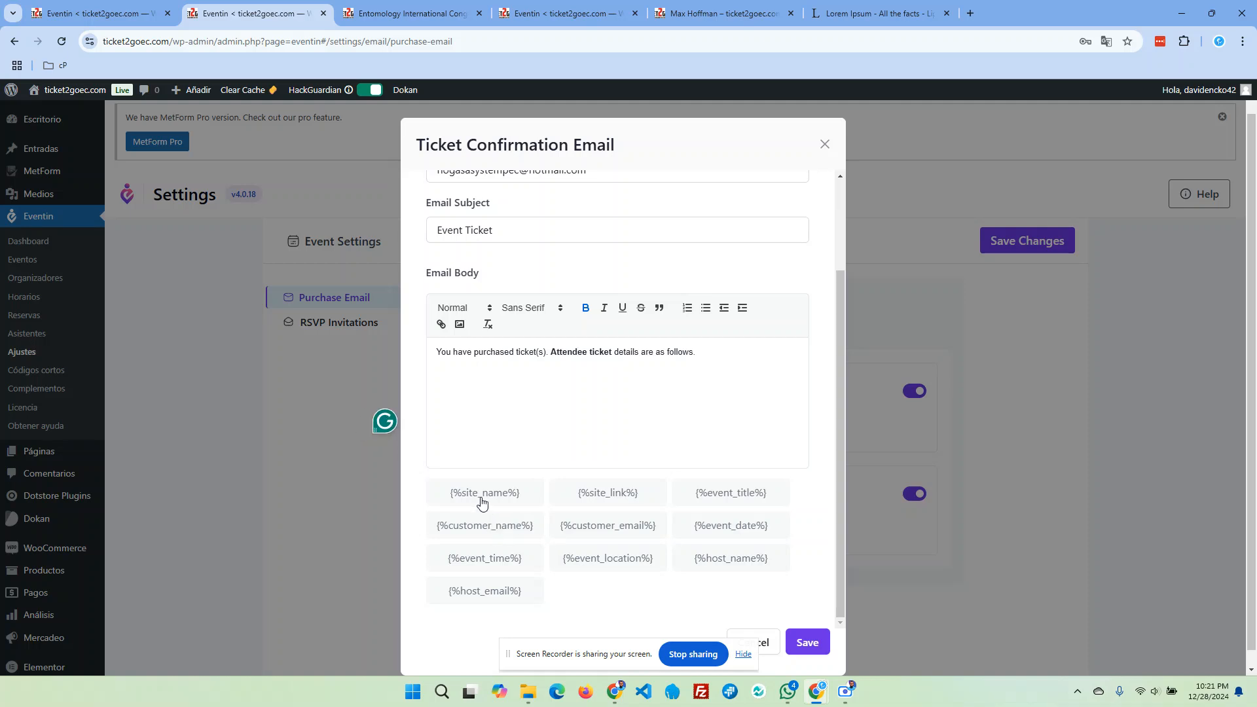
Try inserting the {%site_name%} placeholder on a new line of the email body, and close the configuration without saving.
click(540, 409)
click(485, 500)
drag(505, 365, 435, 364)
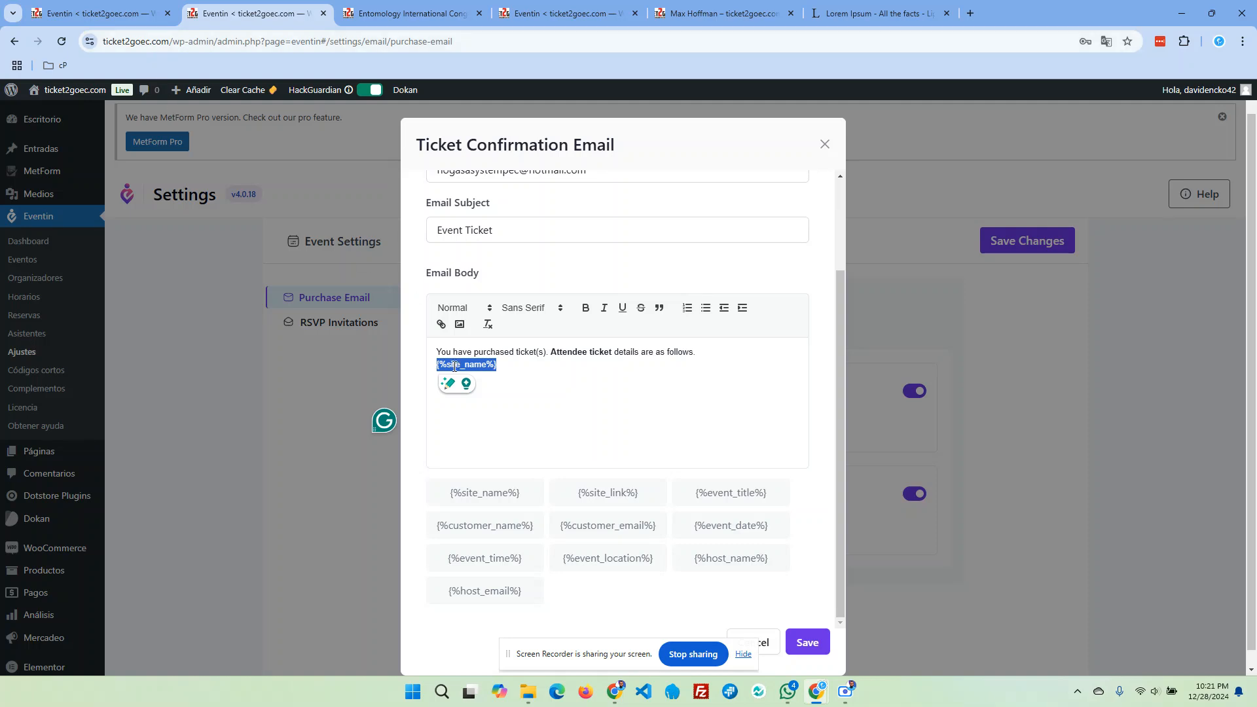
click(506, 371)
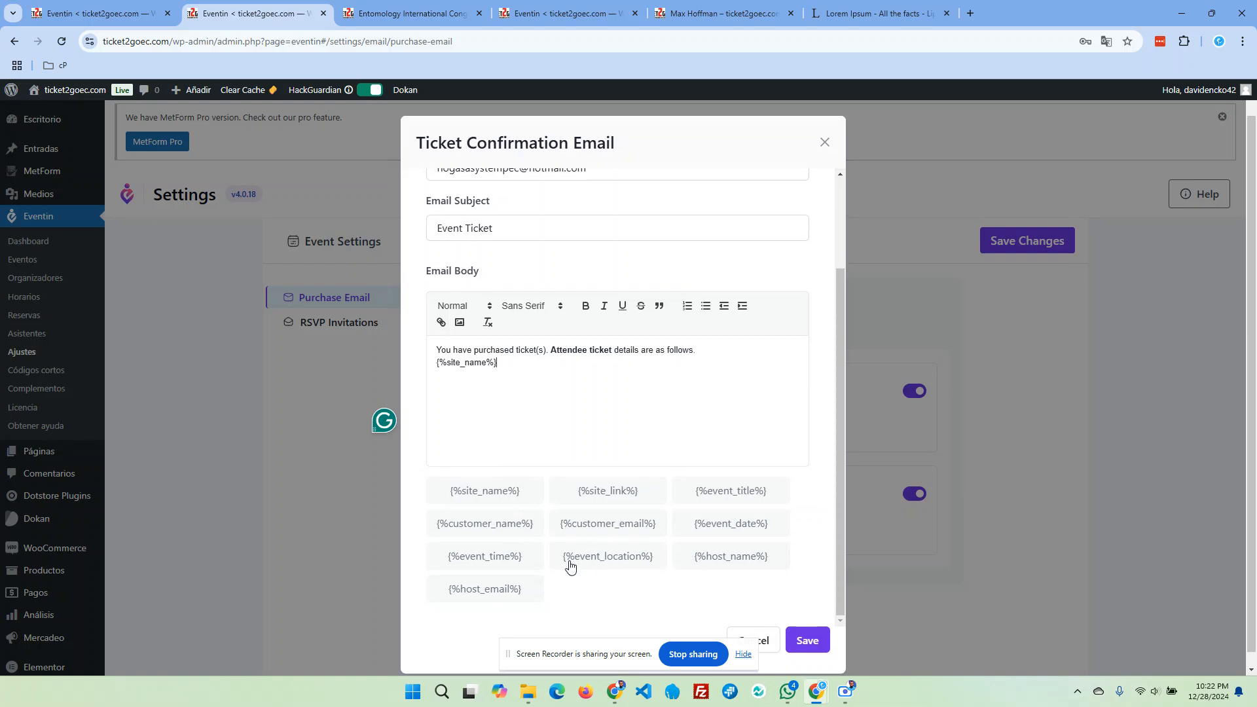
scroll(655, 589, down, 1)
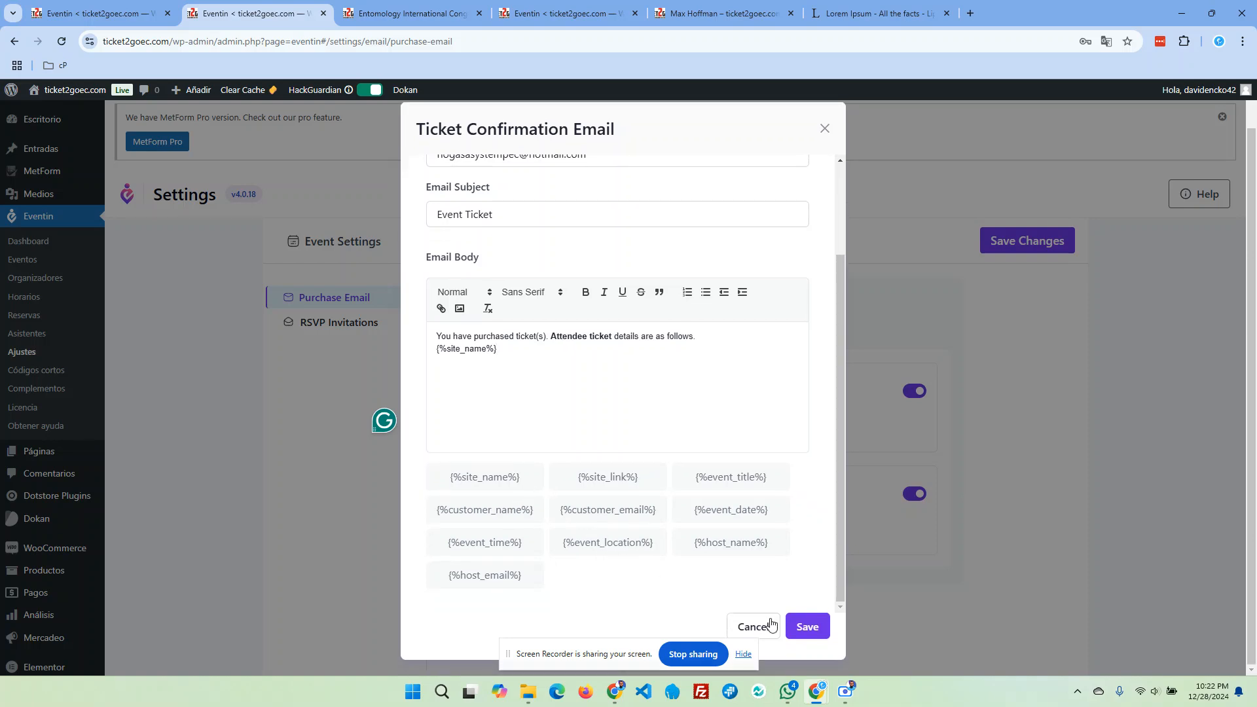
click(824, 130)
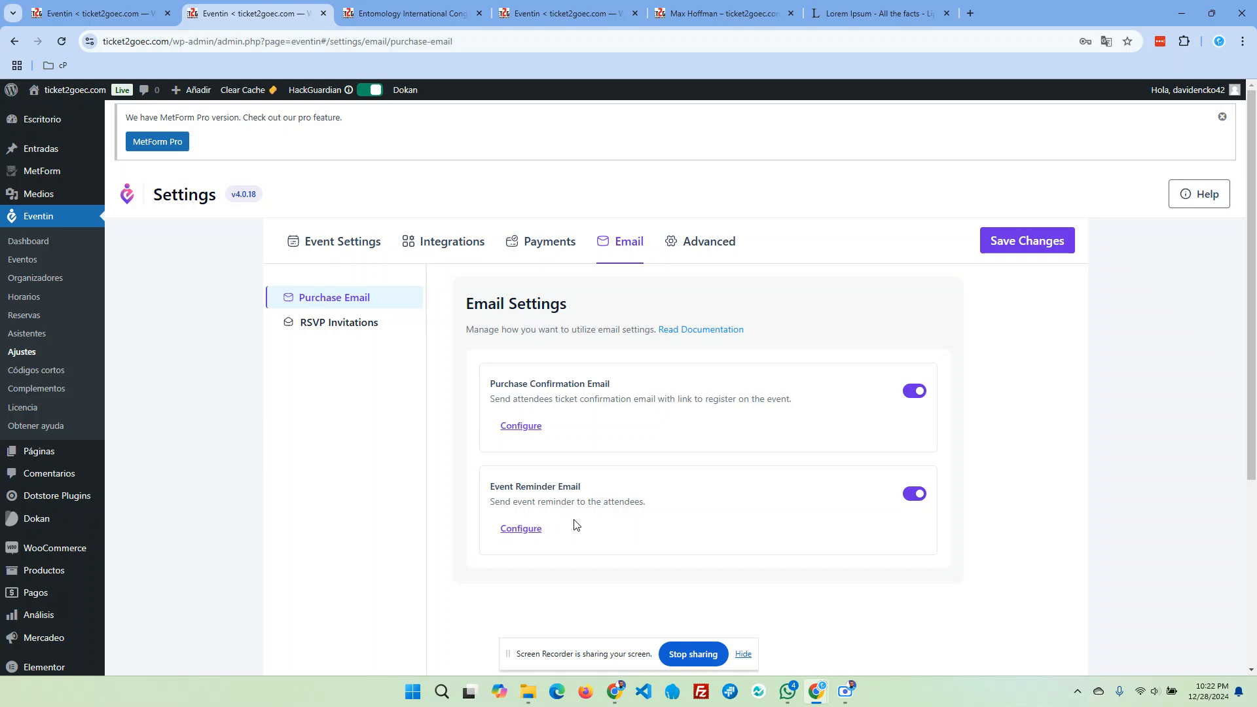
View the Event Reminder Email configuration, close it, and open the RSVP Invitations email settings.
click(522, 529)
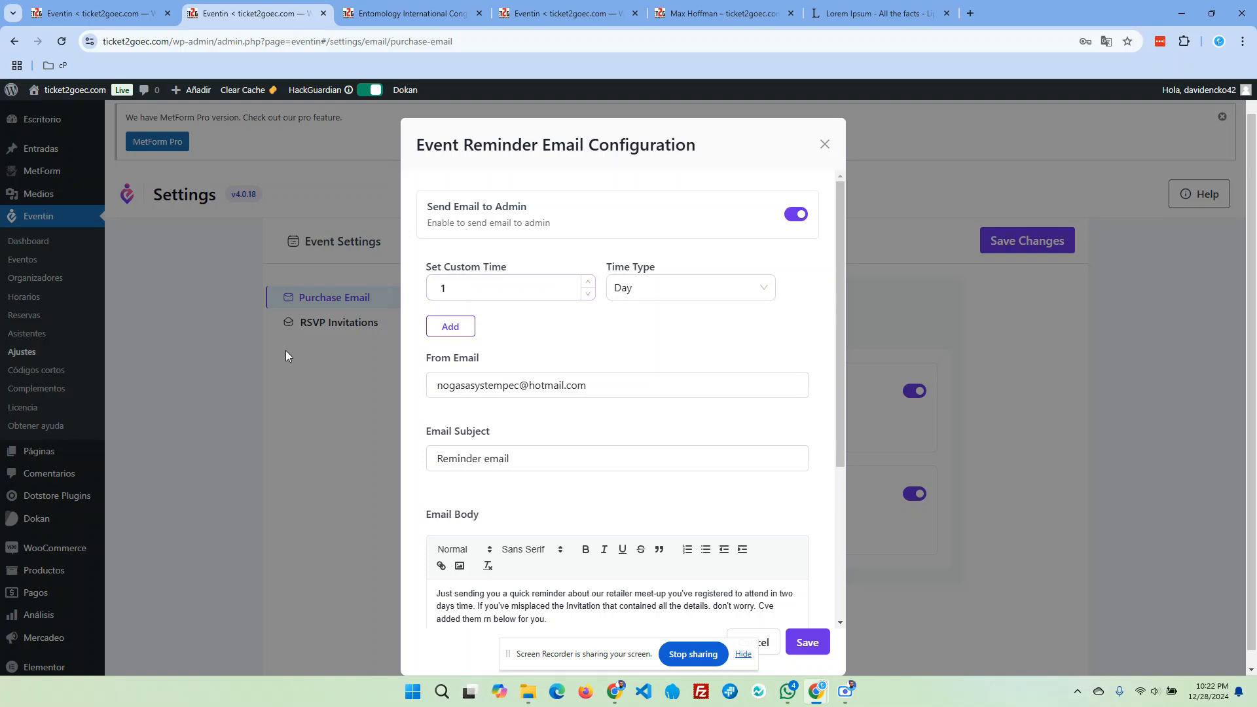
click(313, 371)
click(368, 332)
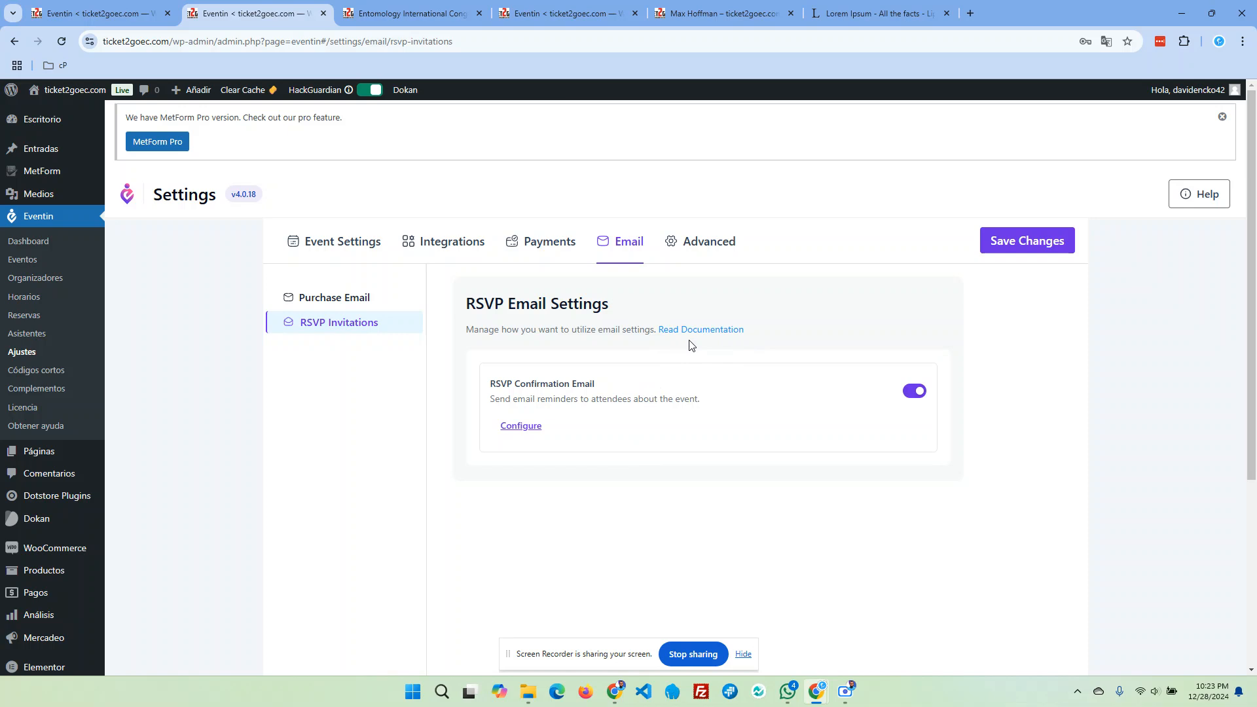
View Eventin's Advanced general settings and open the WordPress general settings (Generales) in a new browser tab.
click(718, 252)
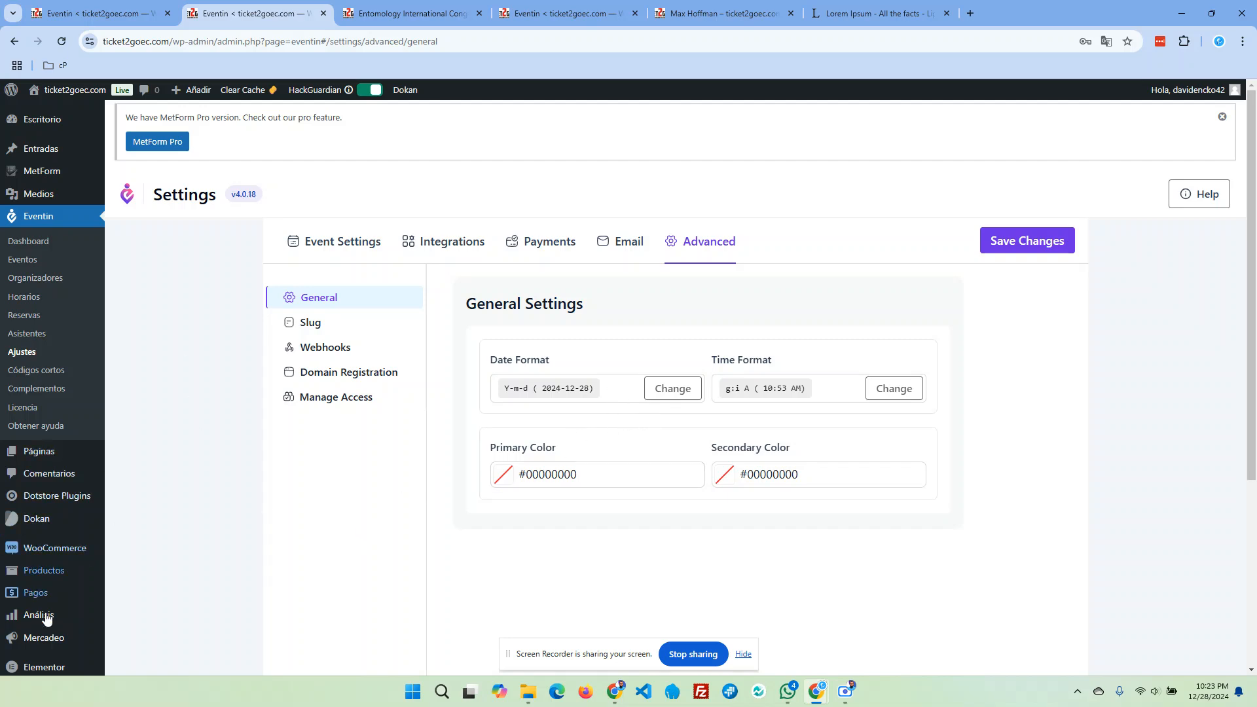
scroll(59, 662, down, 3)
mouse_move(84, 637)
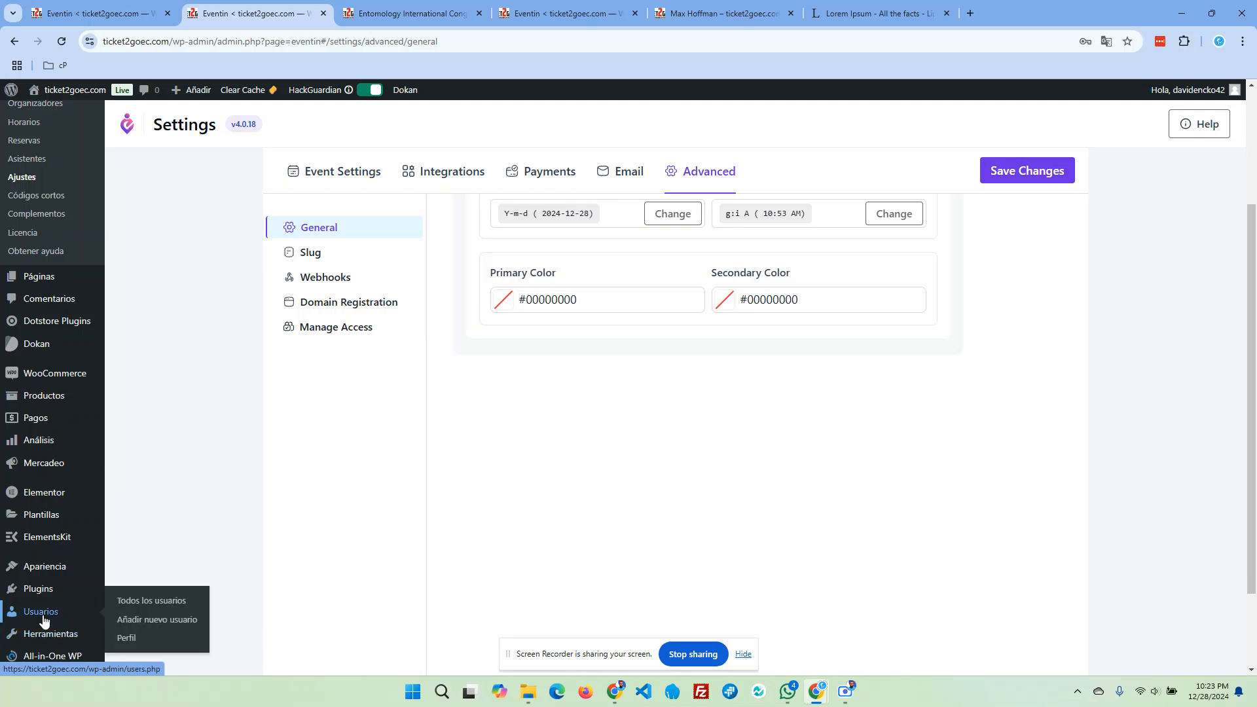
mouse_move(46, 595)
scroll(46, 595, down, 2)
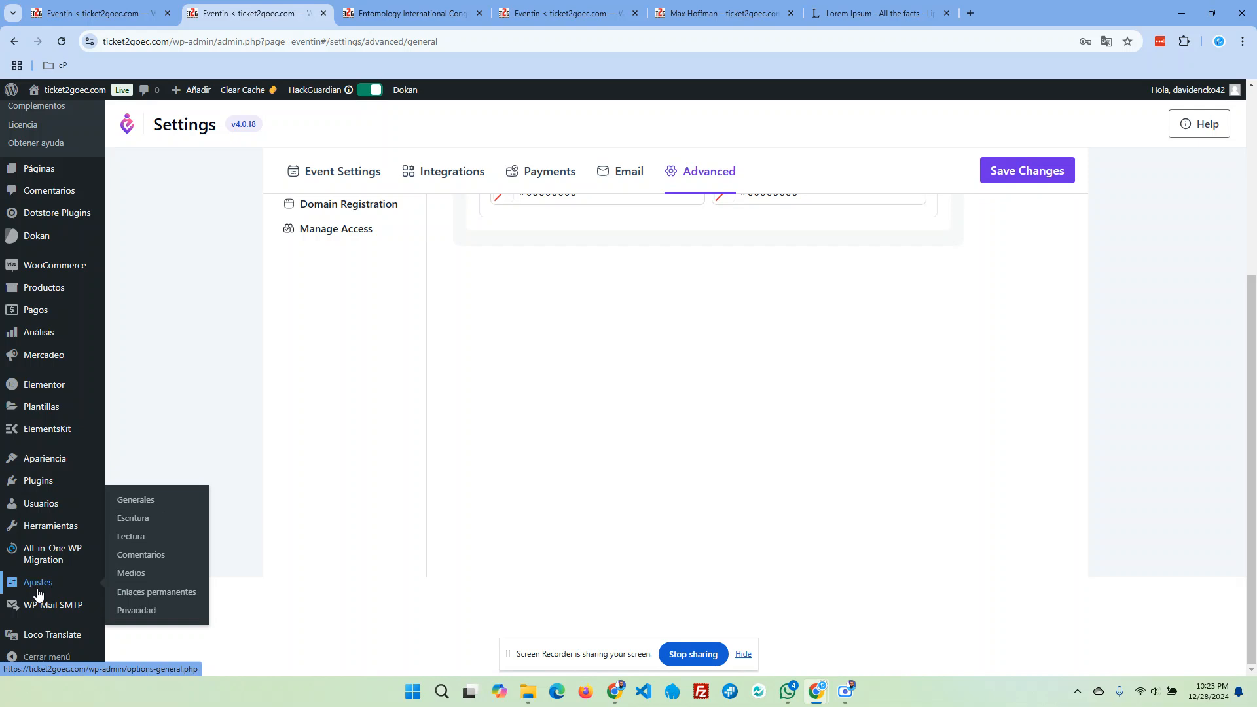
middle_click(145, 511)
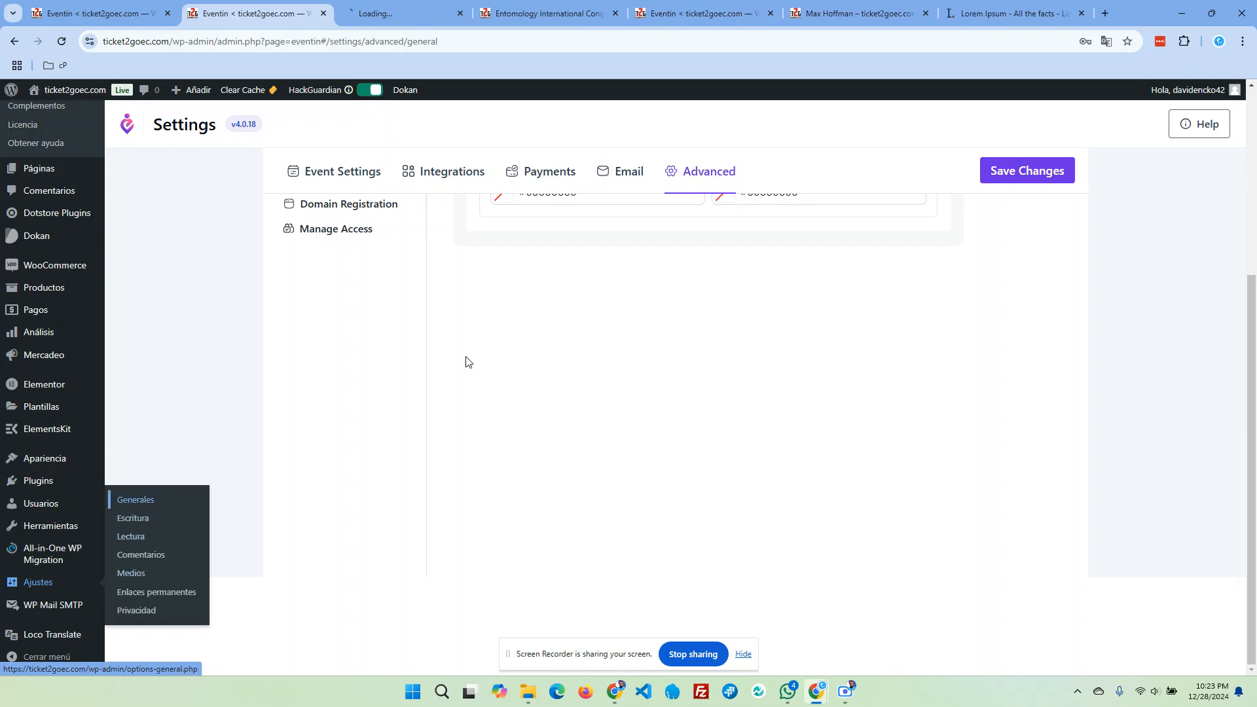
Change the site title to "ticket2go" in the WordPress general settings.
click(419, 12)
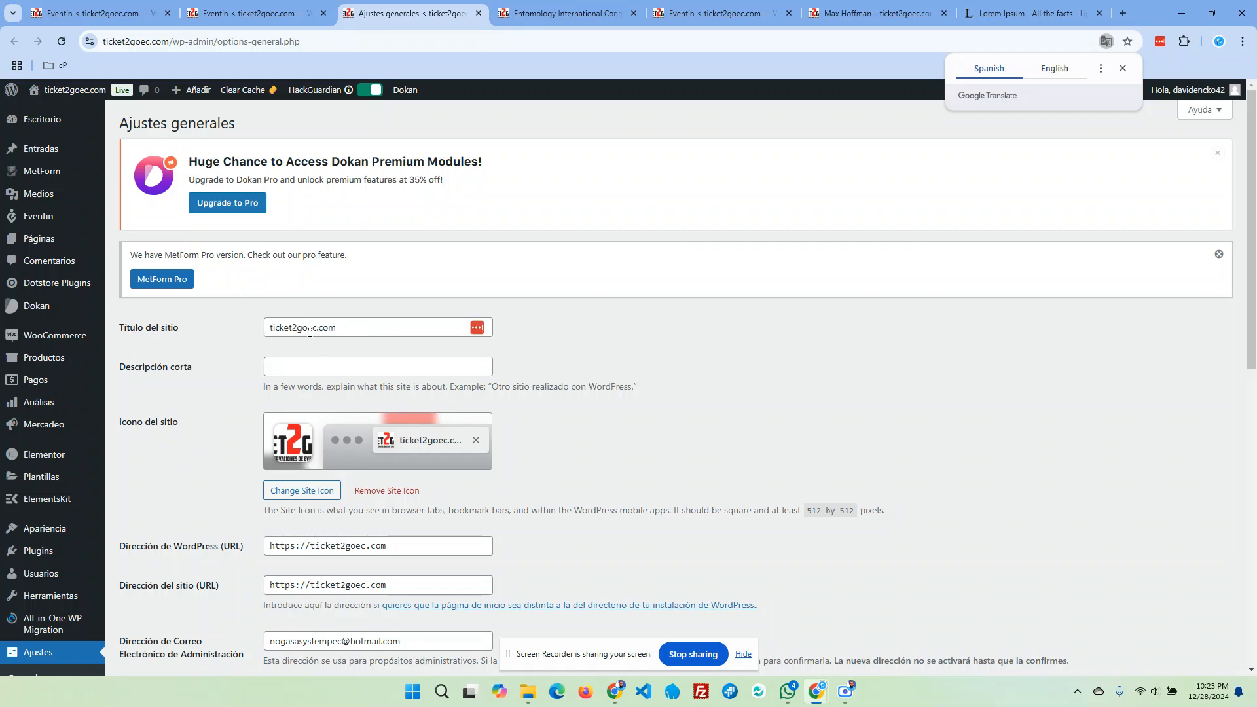
drag(309, 333, 377, 335)
key(BackSpace)
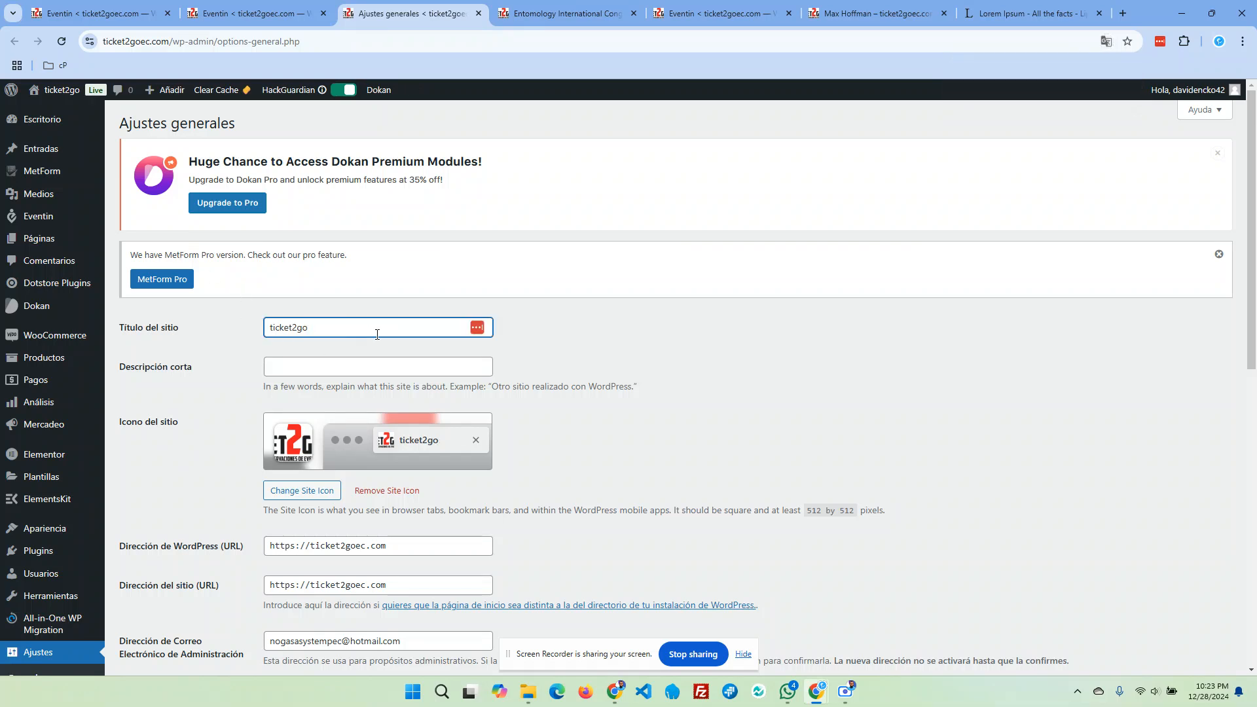
click(303, 373)
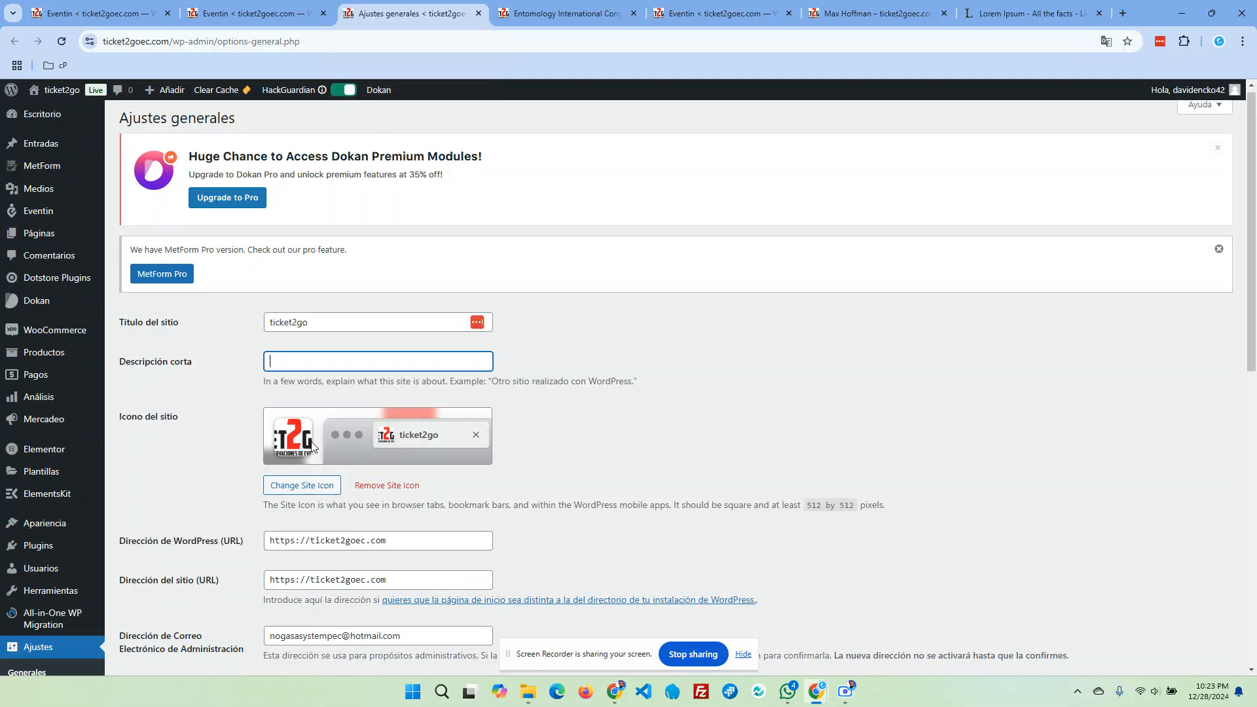
Examine the WordPress and site URLs, administration email, membership, language, time zone, and date and time formats in the general settings.
scroll(308, 446, down, 3)
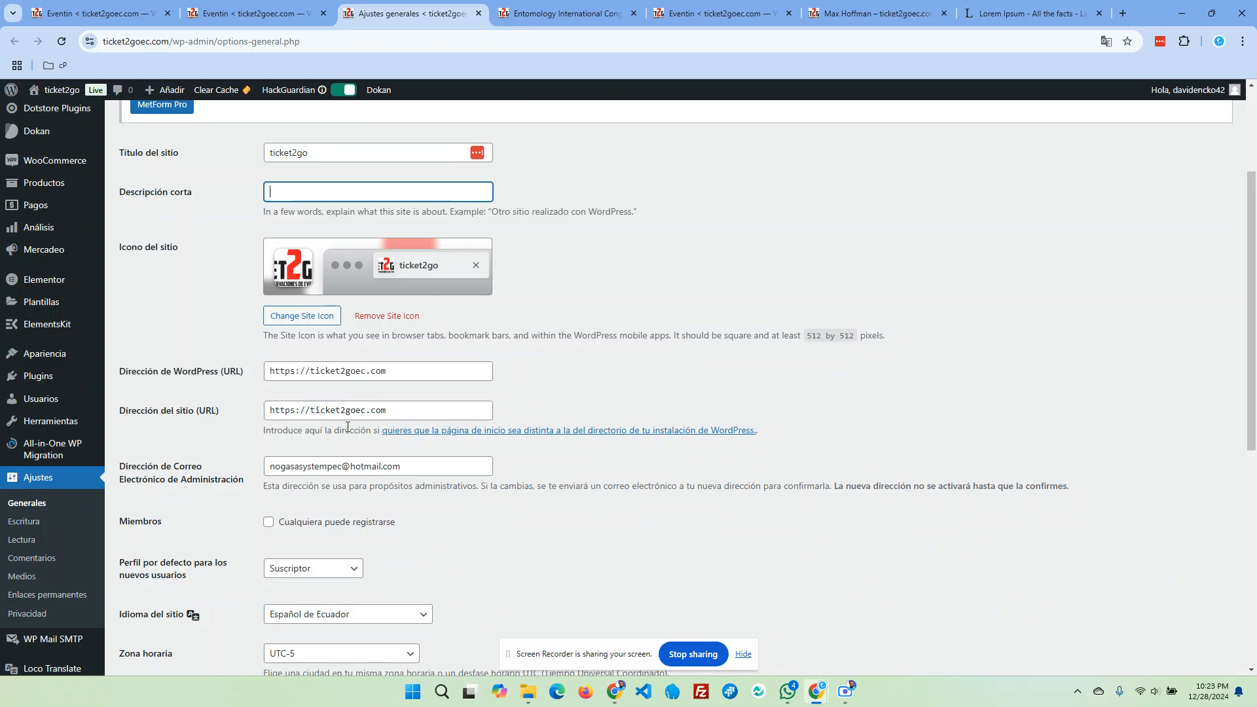
drag(231, 371, 332, 412)
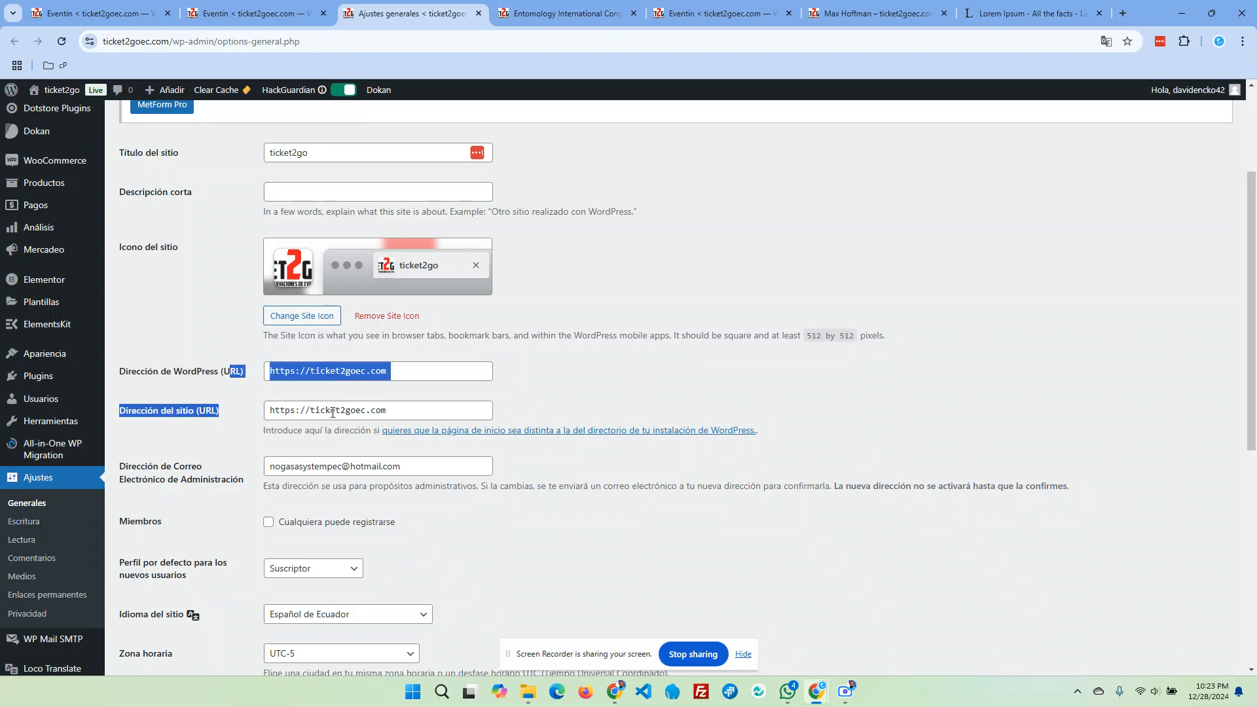
click(228, 411)
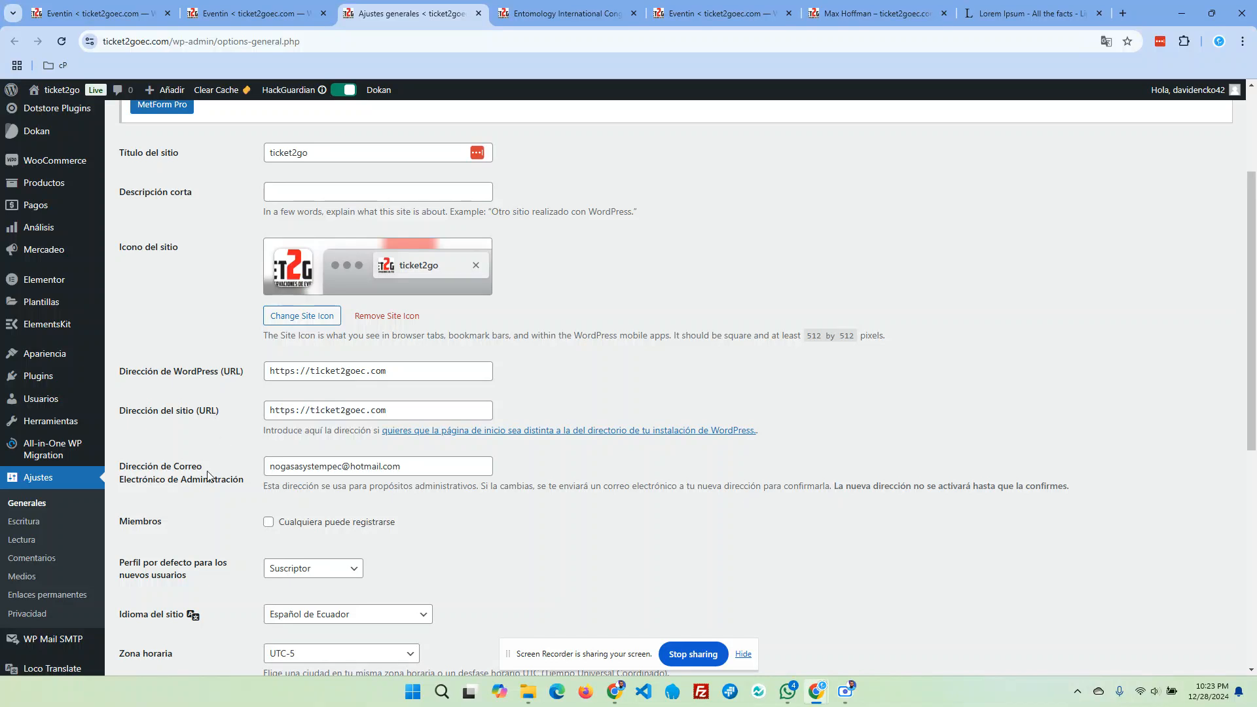
scroll(230, 501, down, 1)
click(318, 379)
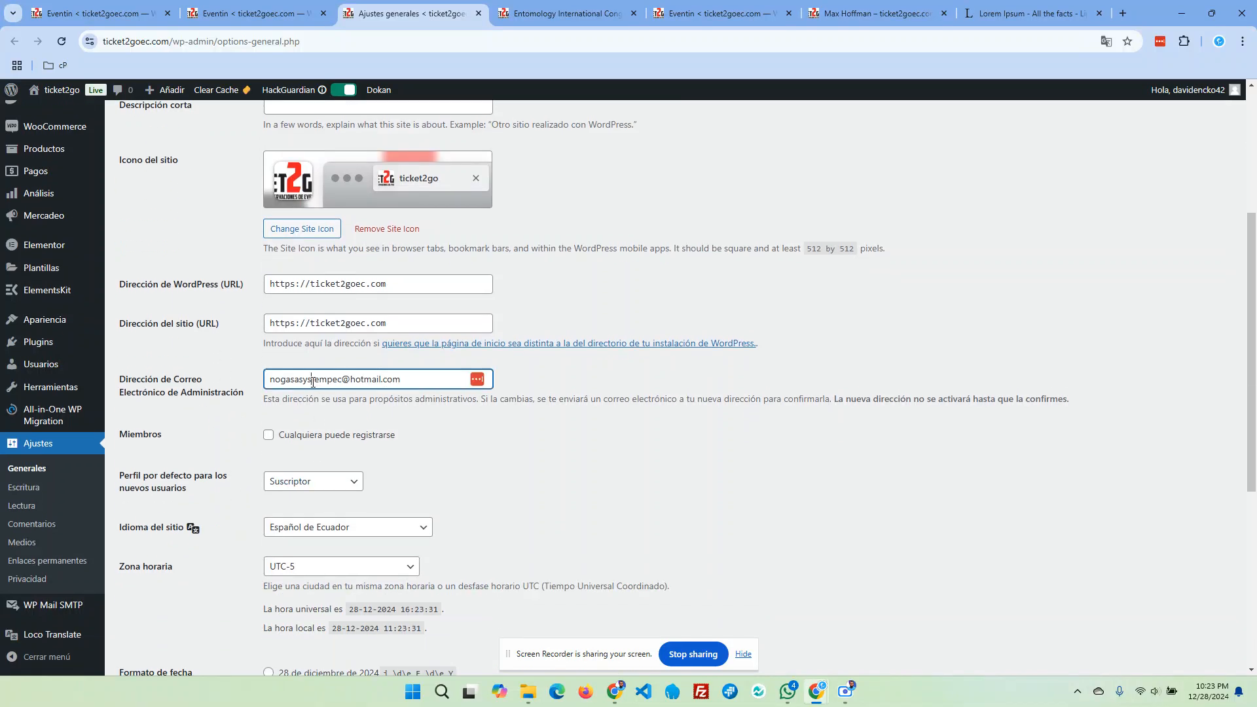
scroll(383, 511, down, 1)
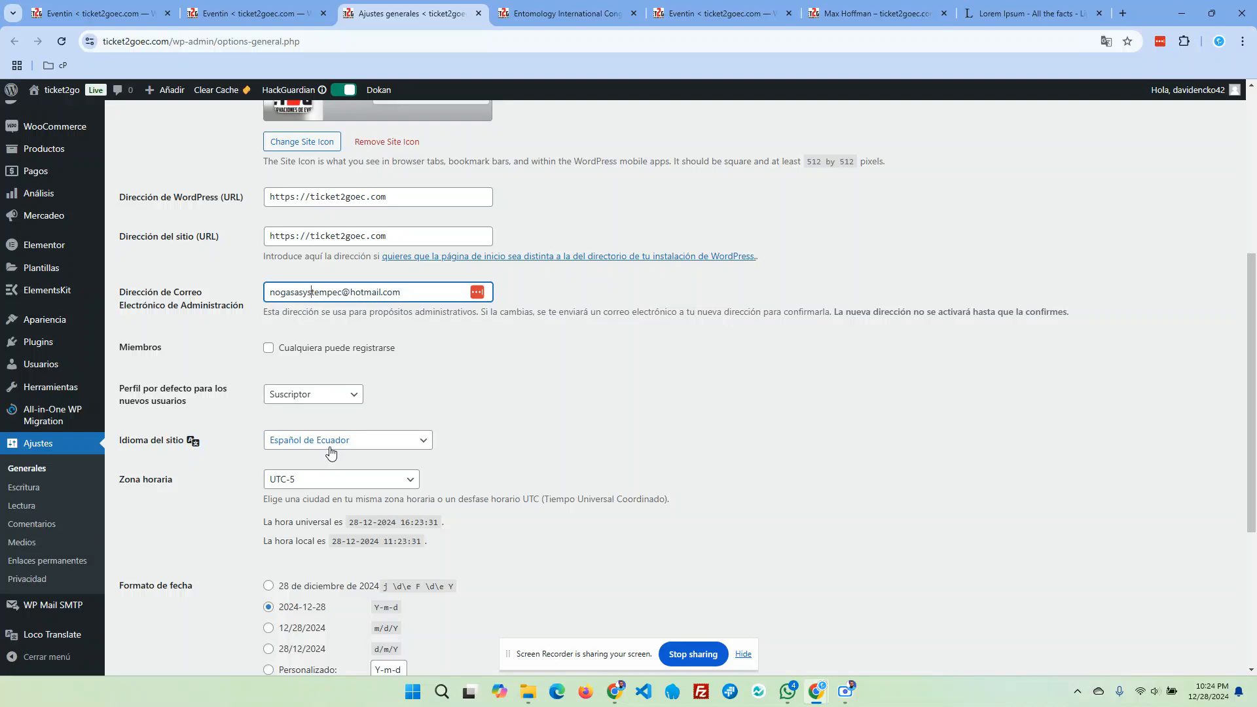
scroll(331, 452, down, 3)
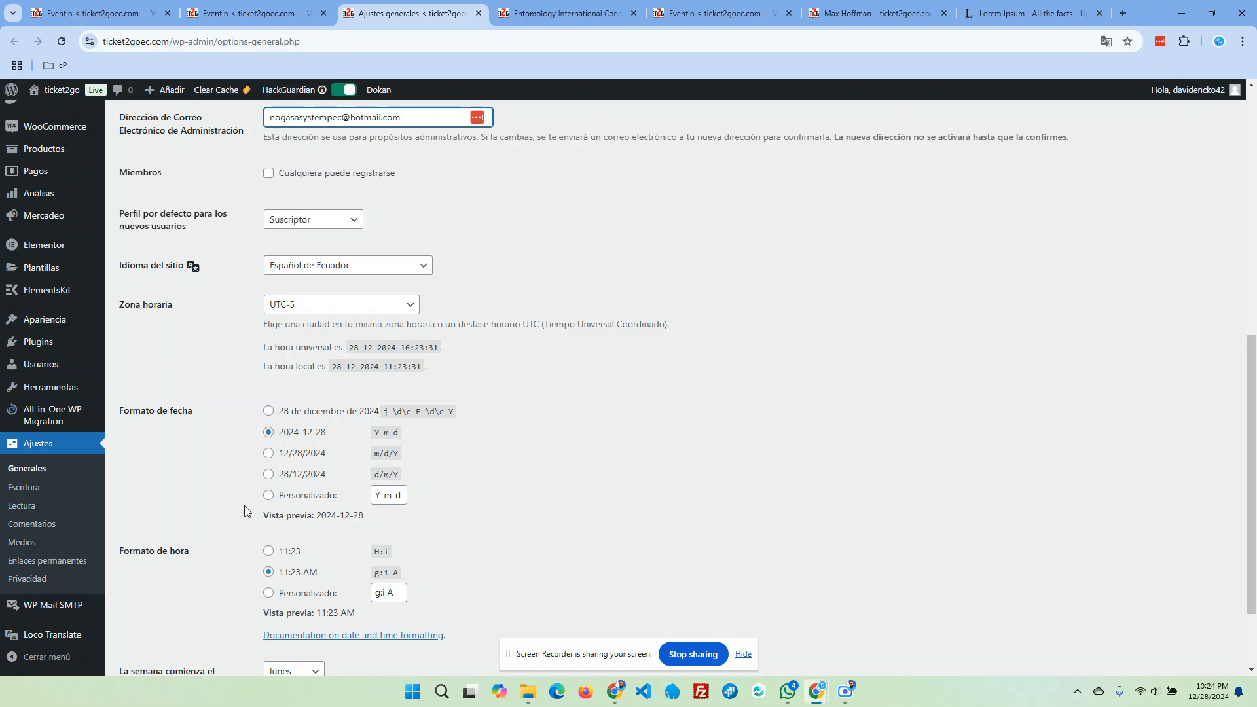
scroll(249, 537, down, 2)
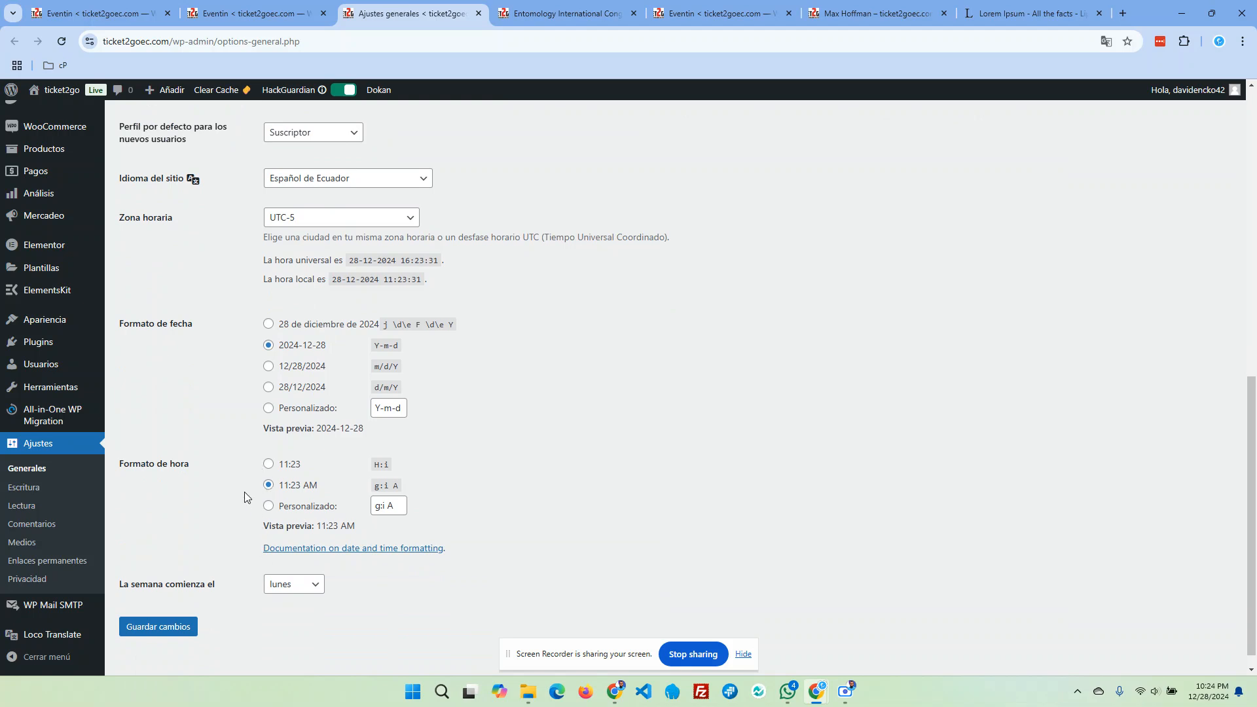
Check the options for the first day of the week and save the WordPress general settings.
click(283, 588)
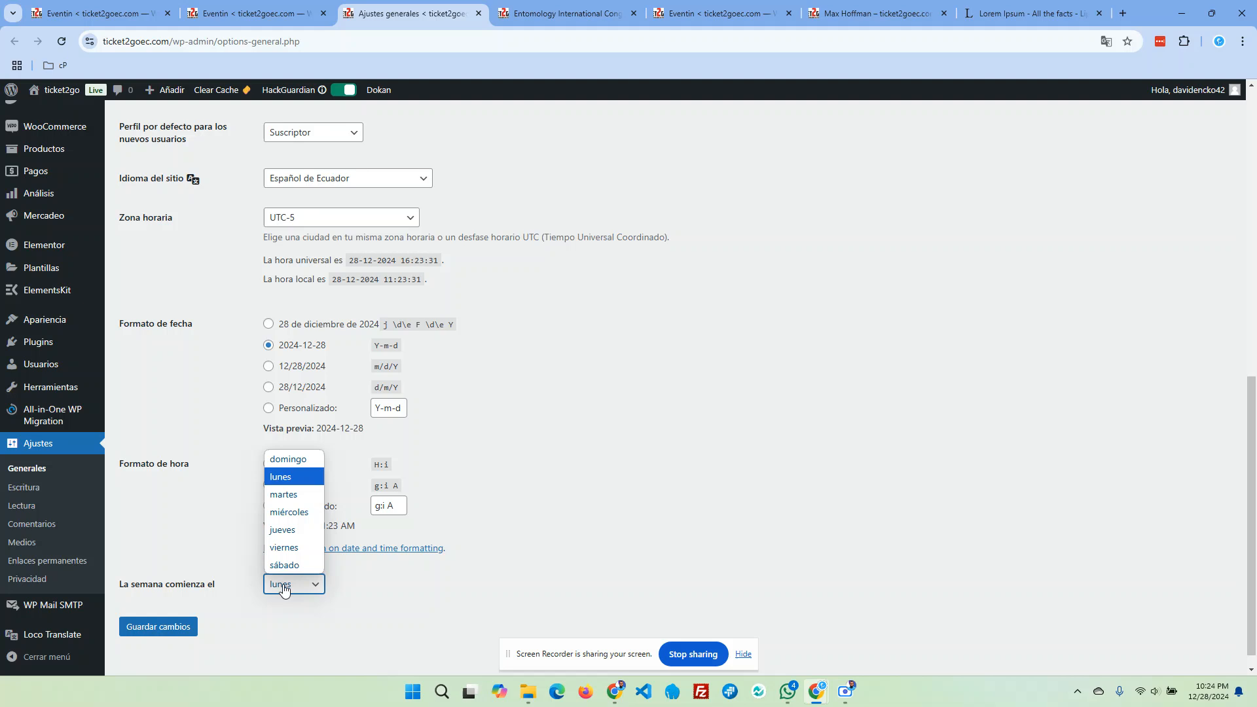
click(283, 588)
click(144, 630)
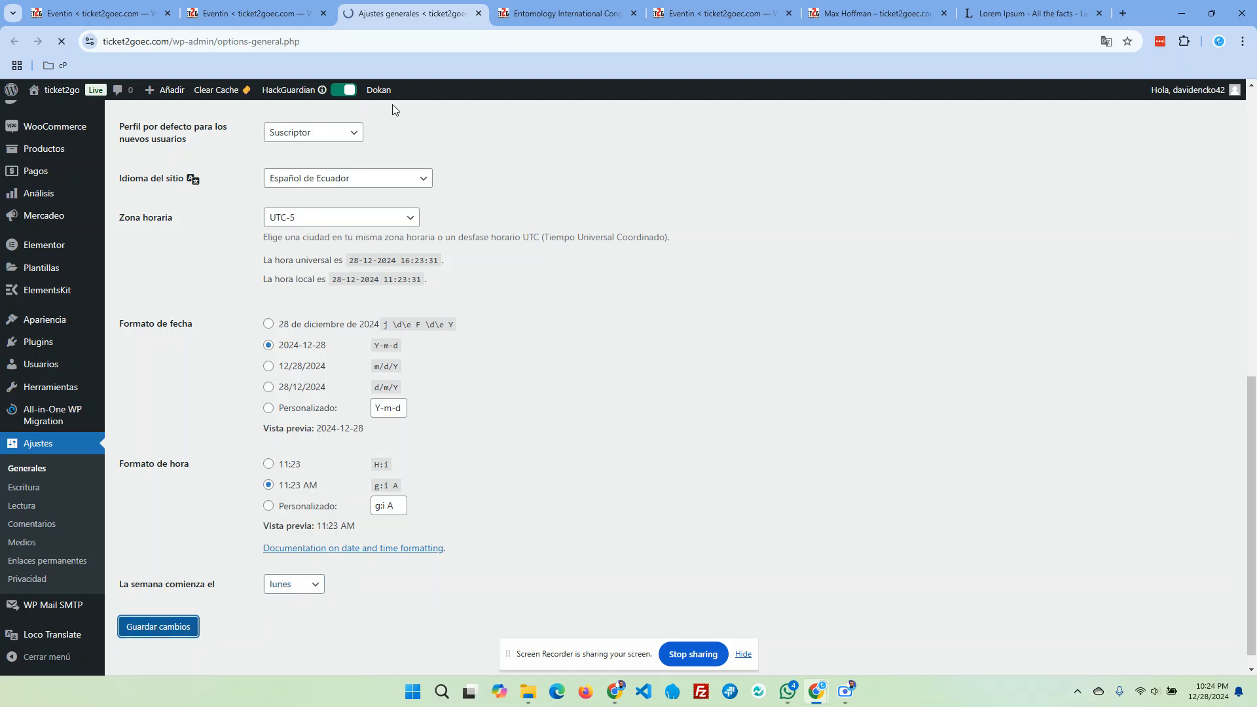
Return to Eventin's Advanced settings and view the event and speaker slug fields and the Webhooks settings.
click(269, 18)
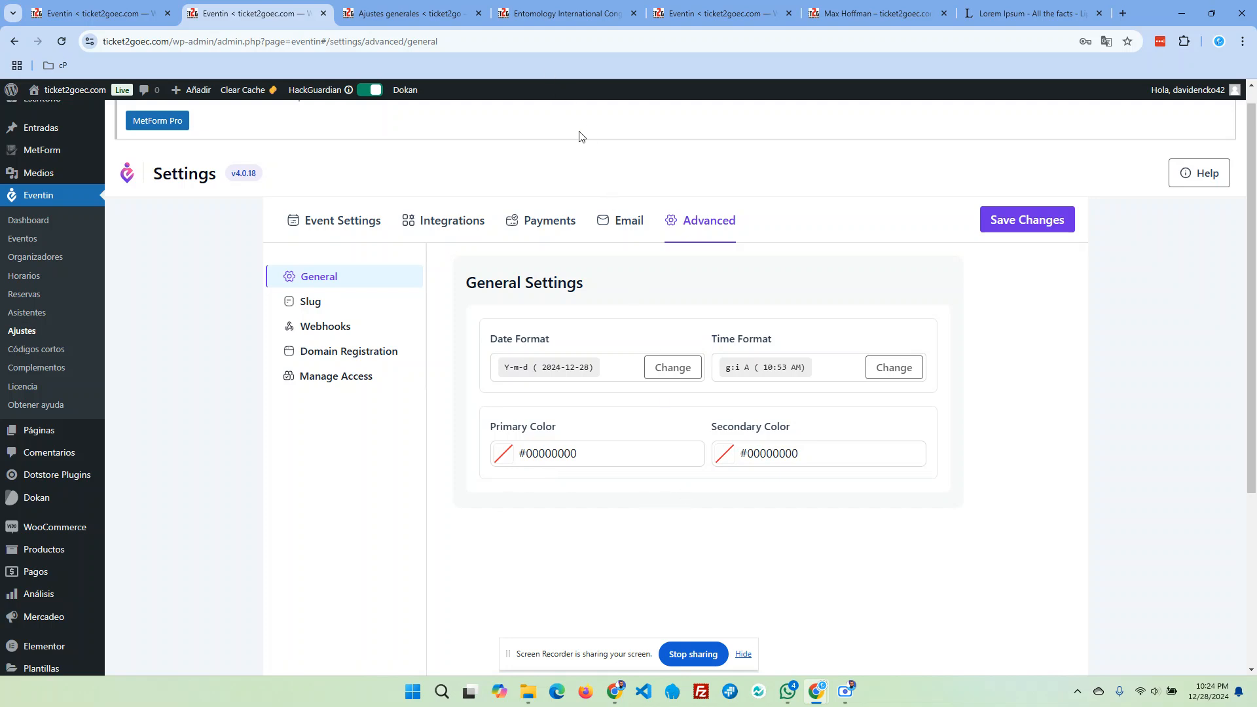
click(367, 310)
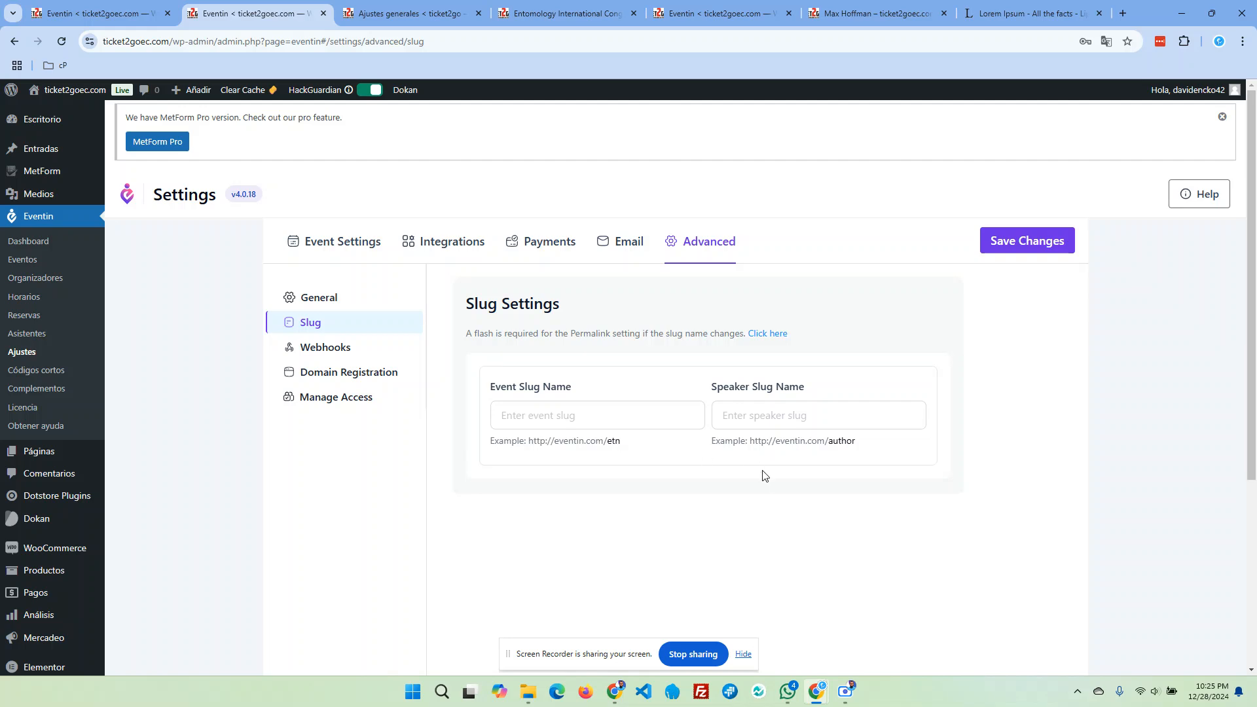
click(534, 416)
click(551, 415)
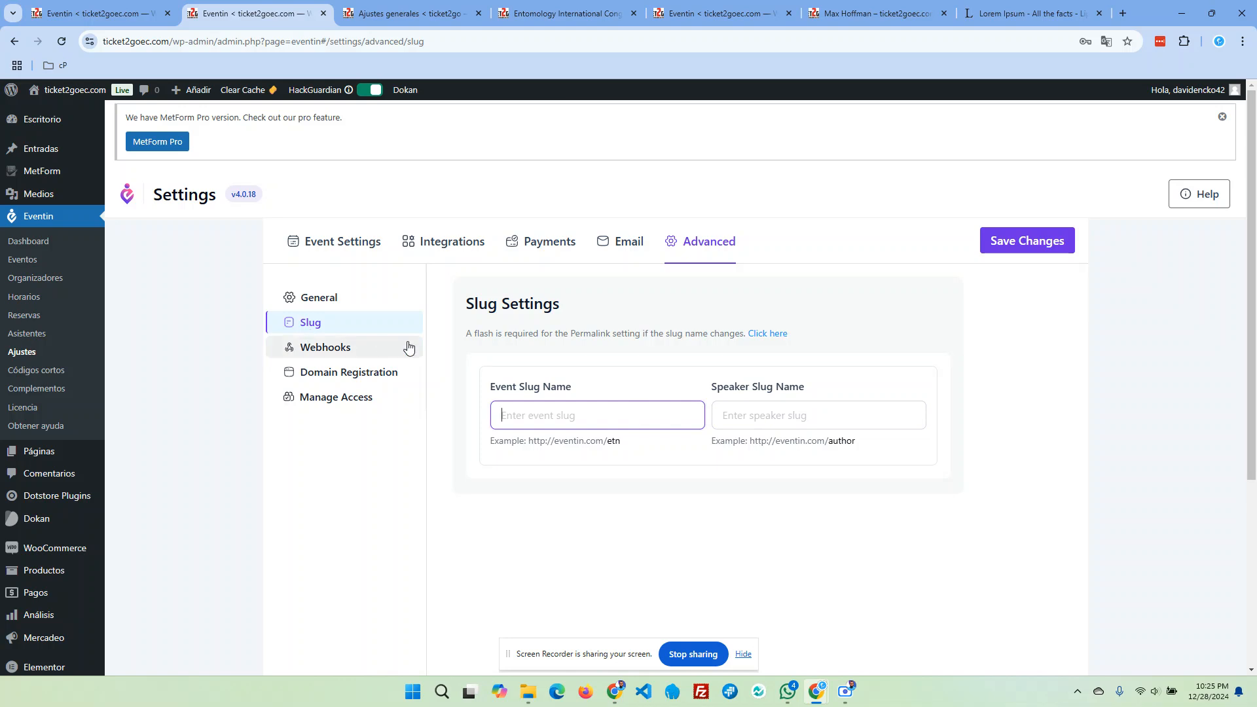
click(361, 353)
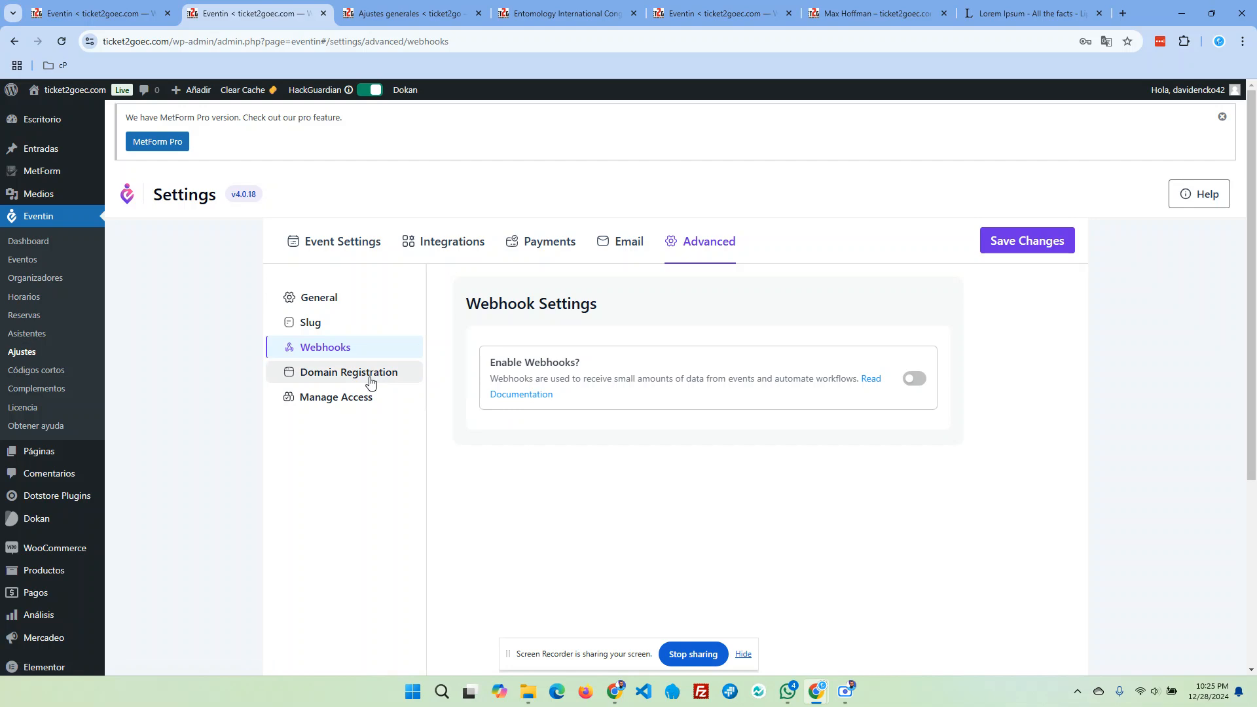
Review the Manage Access role permissions, browse the user roles available for a new access entry, and close the form without saving.
click(329, 395)
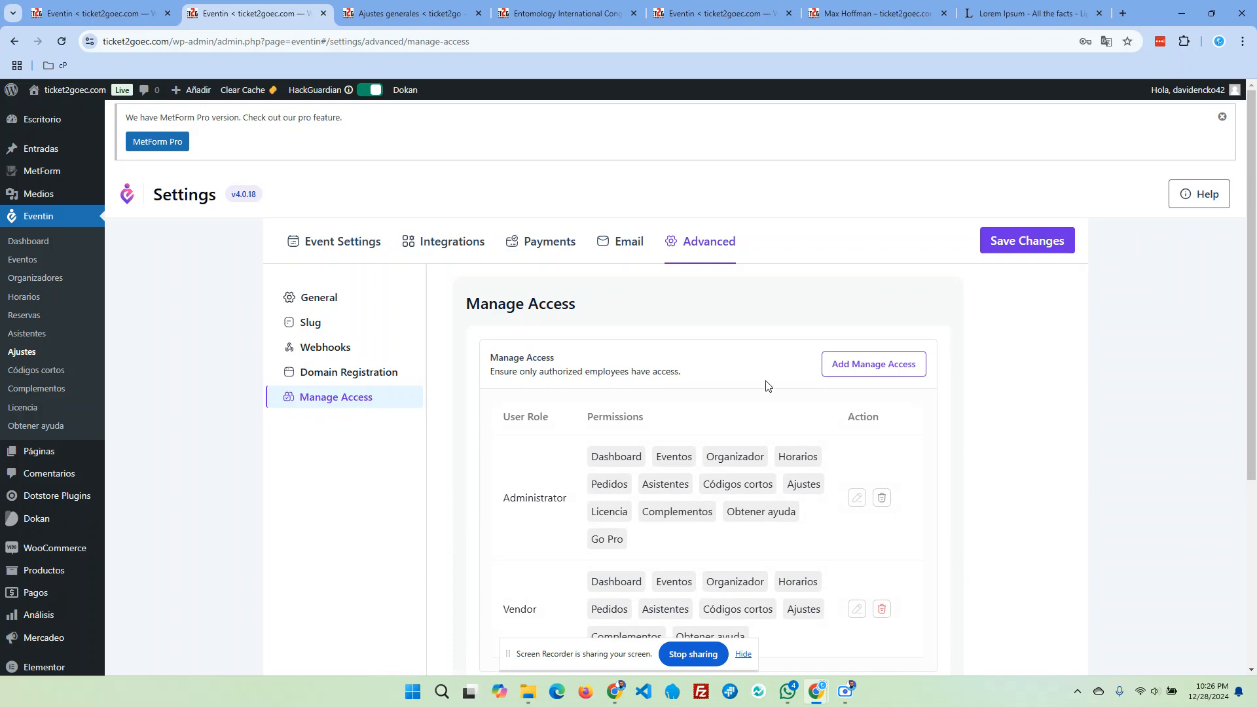
scroll(769, 386, down, 2)
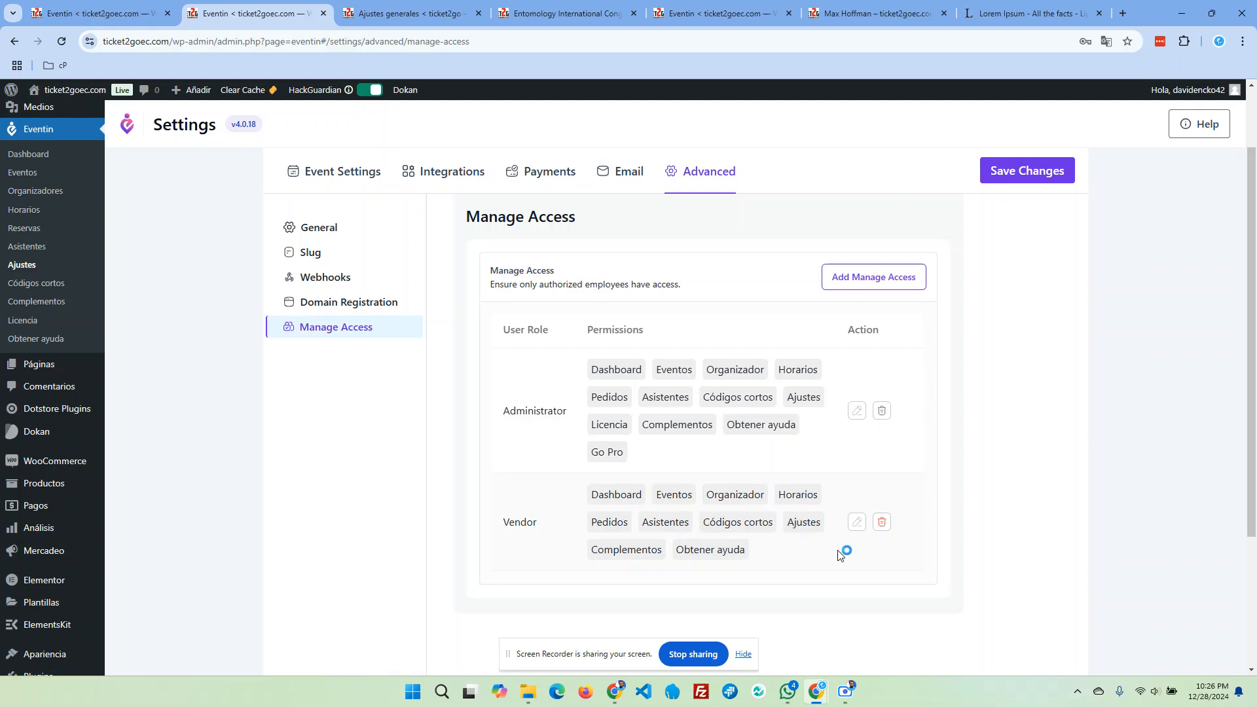
click(852, 278)
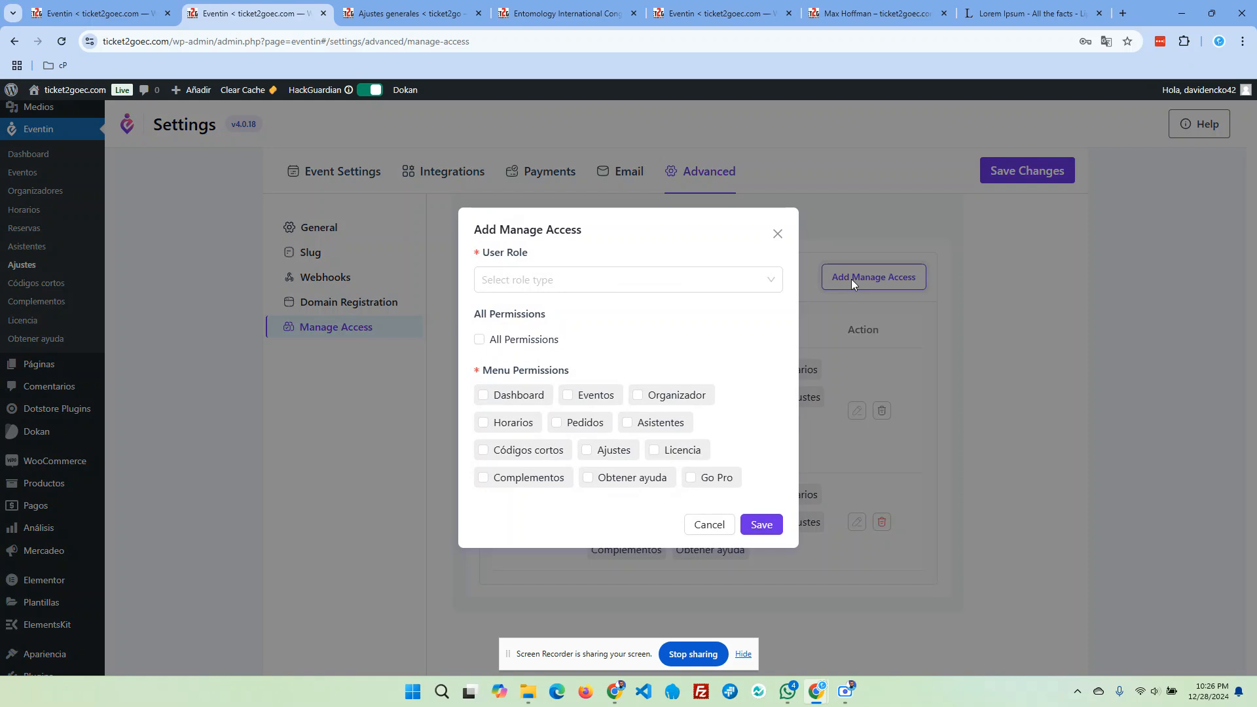
click(552, 280)
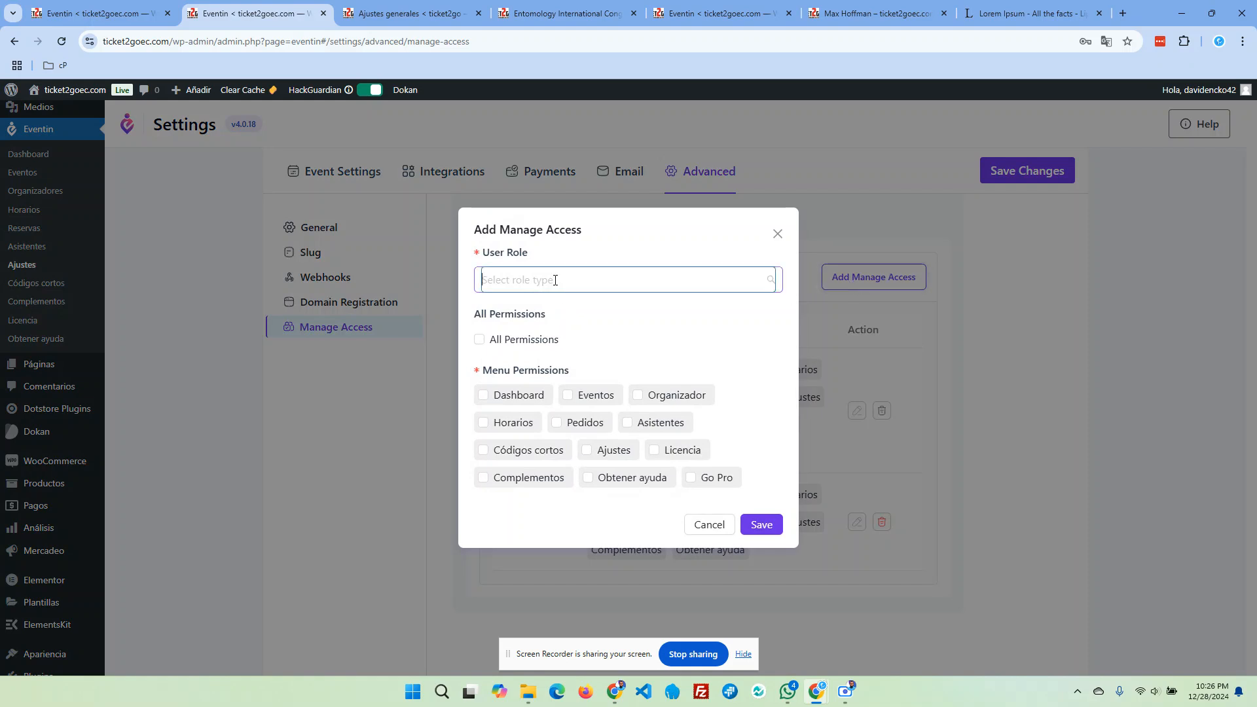
scroll(563, 331, down, 2)
scroll(563, 331, down, 2)
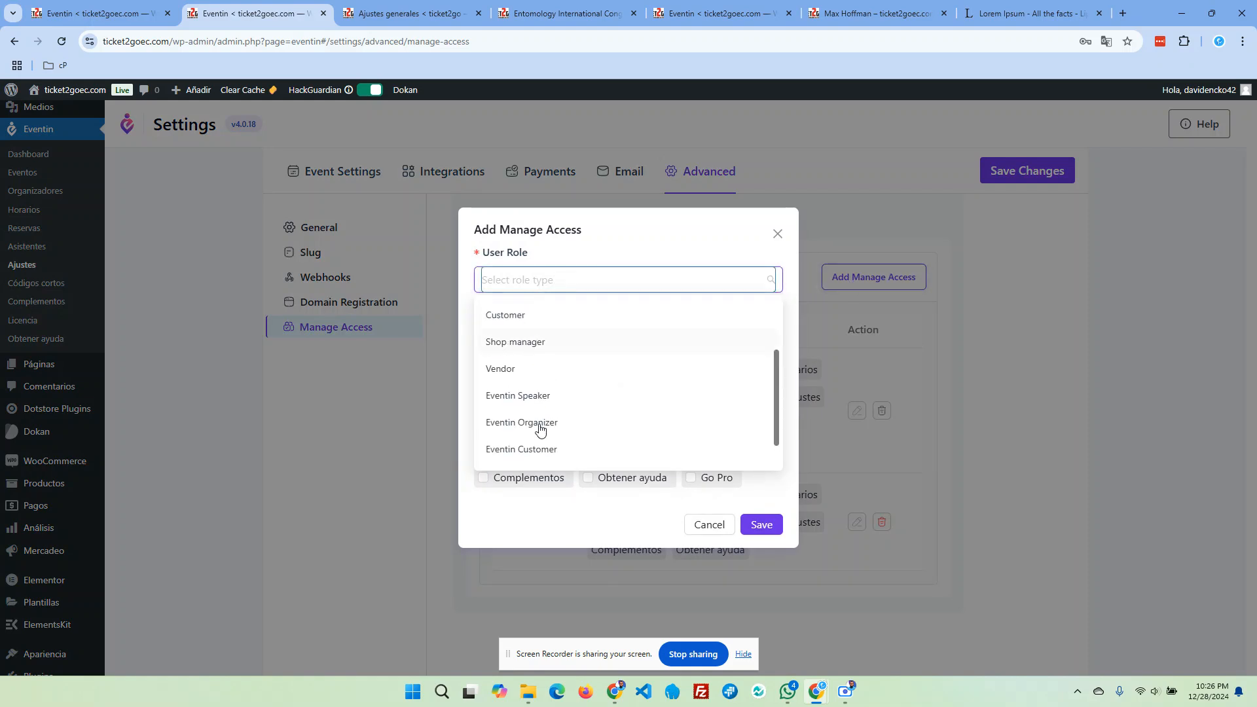
scroll(536, 385, up, 4)
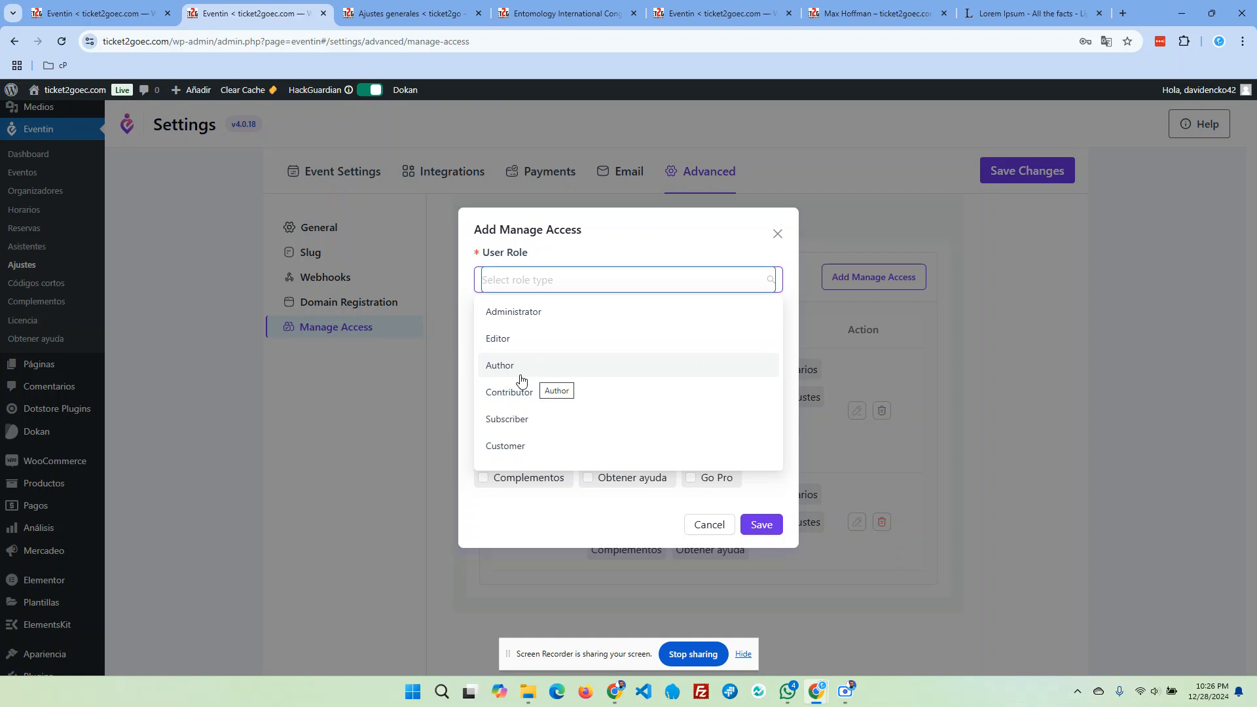
click(777, 234)
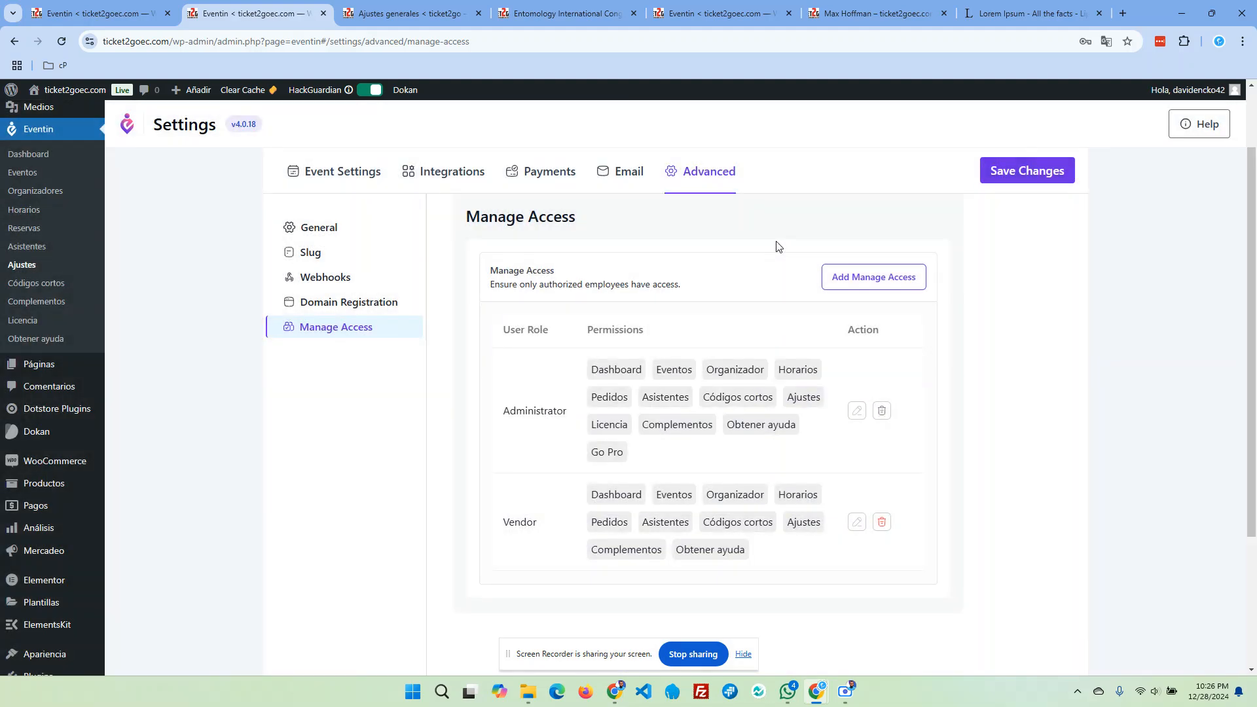